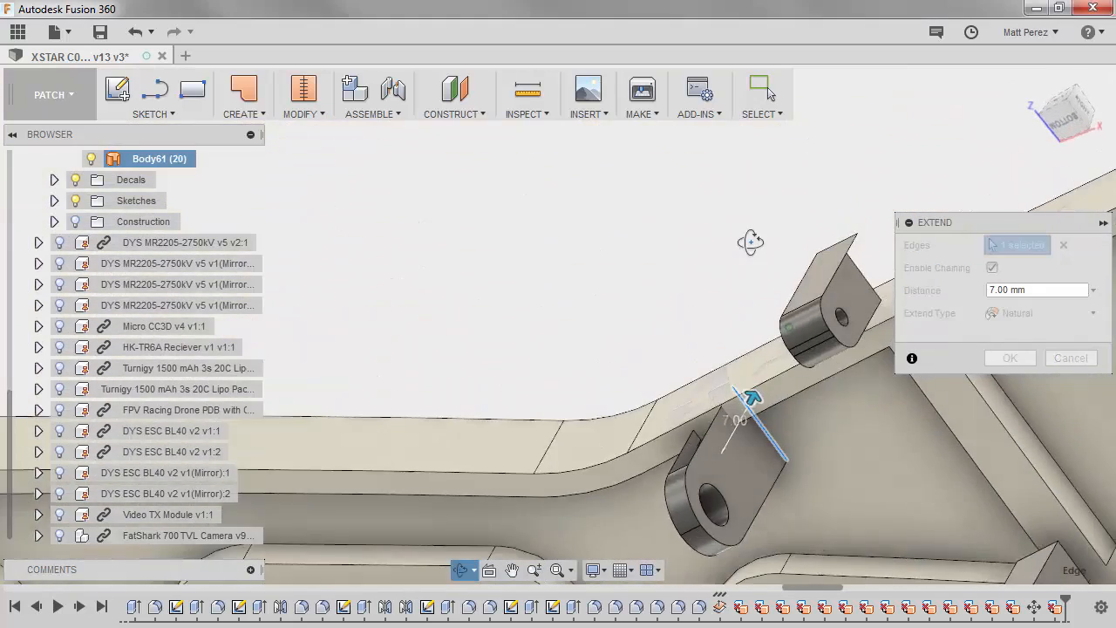
# Extend the selected upper edge of the mount lug's surface by 9 mm.
pyautogui.moveTo(912, 377); pyautogui.dragTo(931, 378)
pyautogui.keyDown('shift'); pyautogui.moveTo(906, 381); pyautogui.dragTo(471, 220, button='middle'); pyautogui.keyUp('shift')
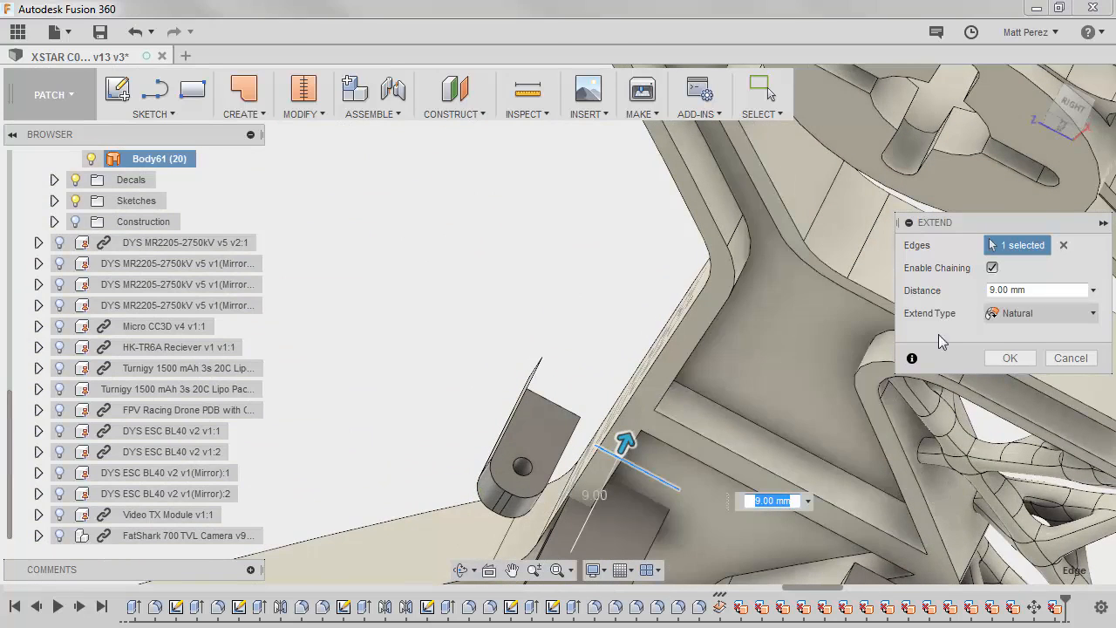
pyautogui.click(1012, 358)
# Extend the short notched edge at the top of the narrow lug's side face by 1 mm to fill the notch.
pyautogui.keyDown('shift'); pyautogui.moveTo(764, 377); pyautogui.dragTo(828, 384, button='middle'); pyautogui.keyUp('shift')
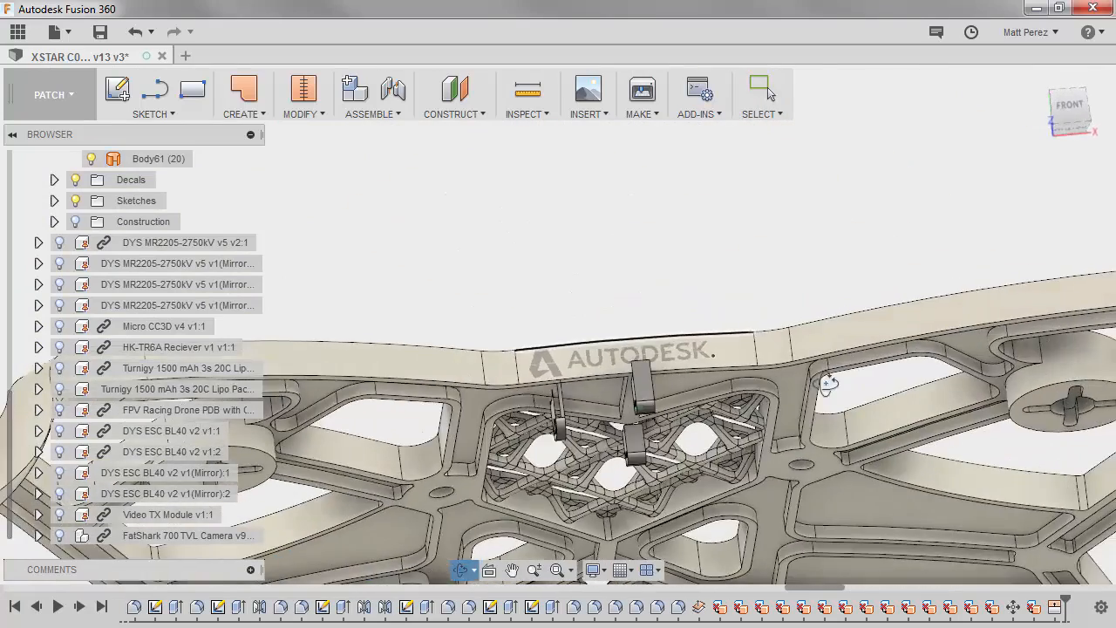
pyautogui.scroll(5, 557, 392)
pyautogui.scroll(3, 555, 394)
pyautogui.keyDown('shift'); pyautogui.moveTo(548, 387); pyautogui.dragTo(563, 407, button='middle'); pyautogui.keyUp('shift')
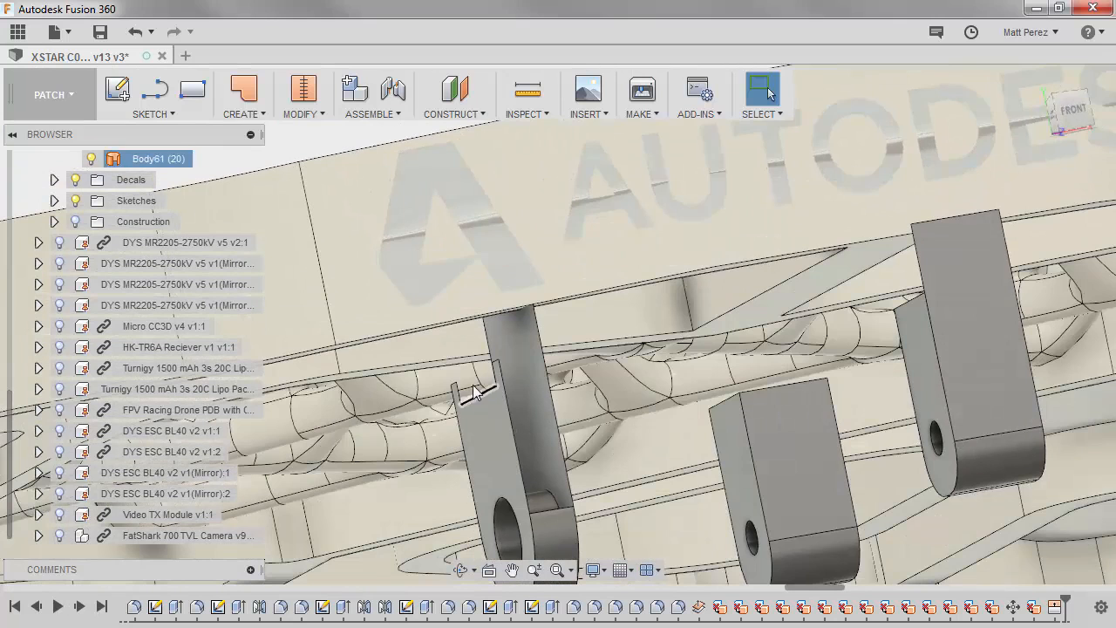
pyautogui.click(307, 120)
pyautogui.click(310, 220)
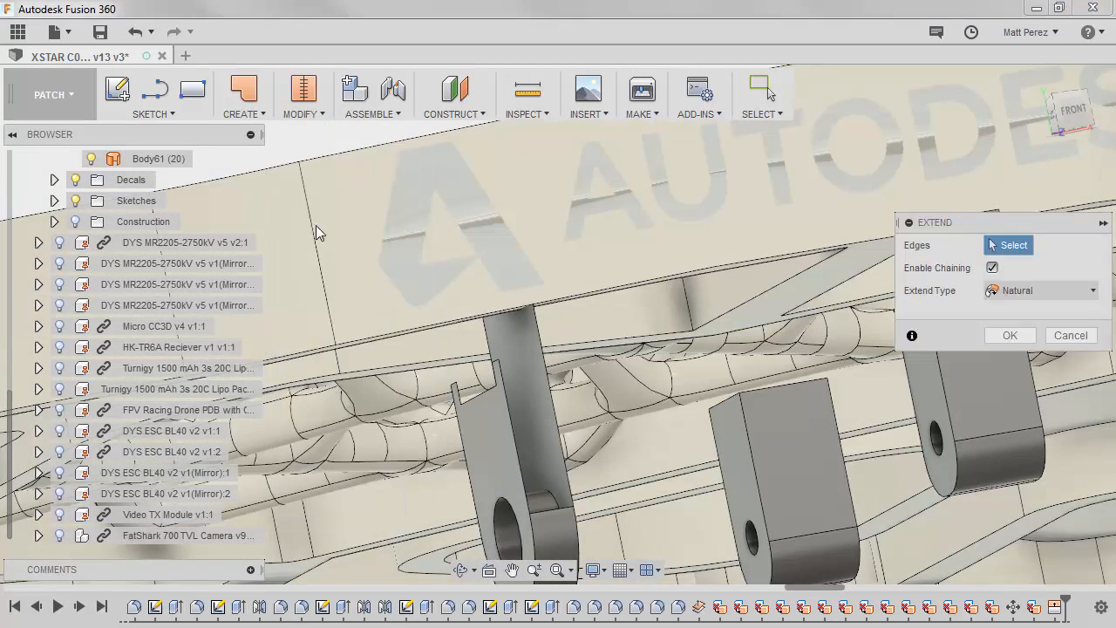
pyautogui.click(486, 396)
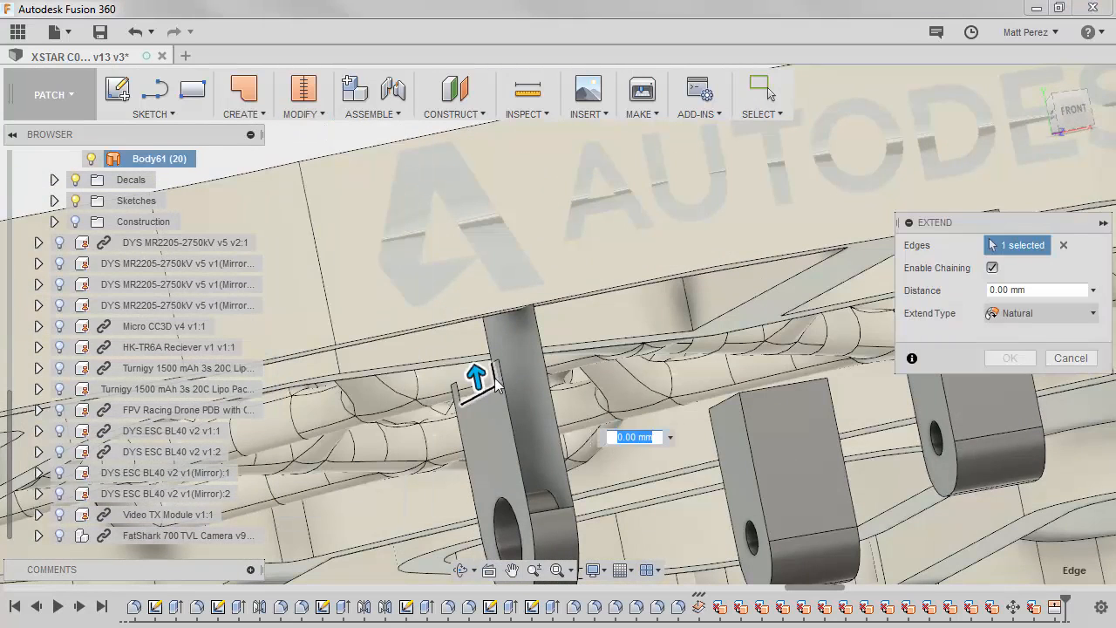
pyautogui.moveTo(475, 377); pyautogui.dragTo(471, 355)
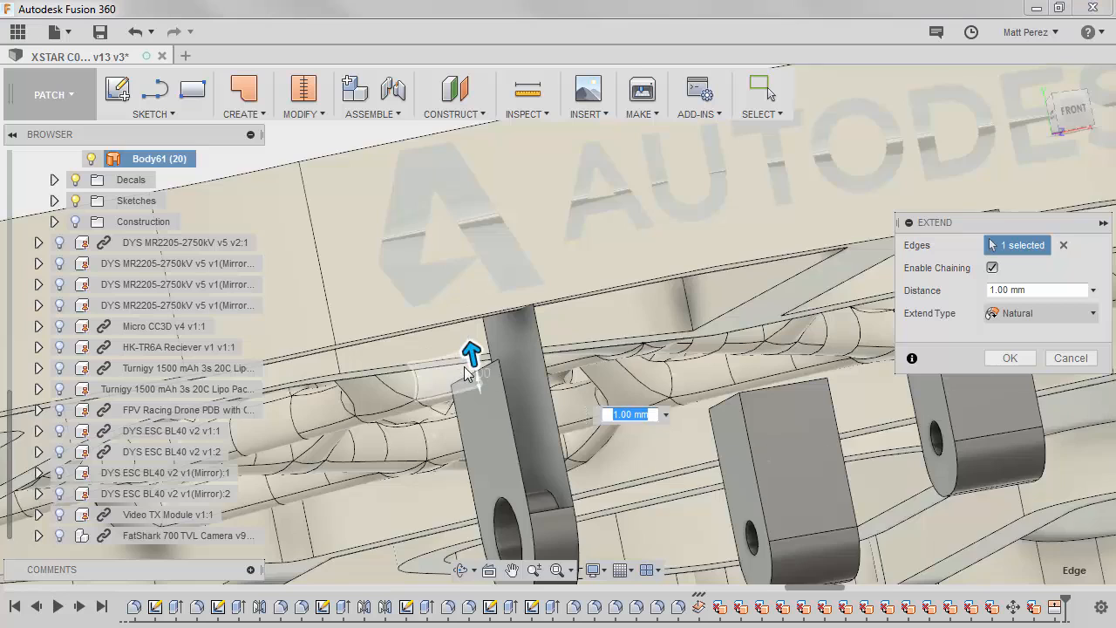
pyautogui.scroll(2, 466, 373)
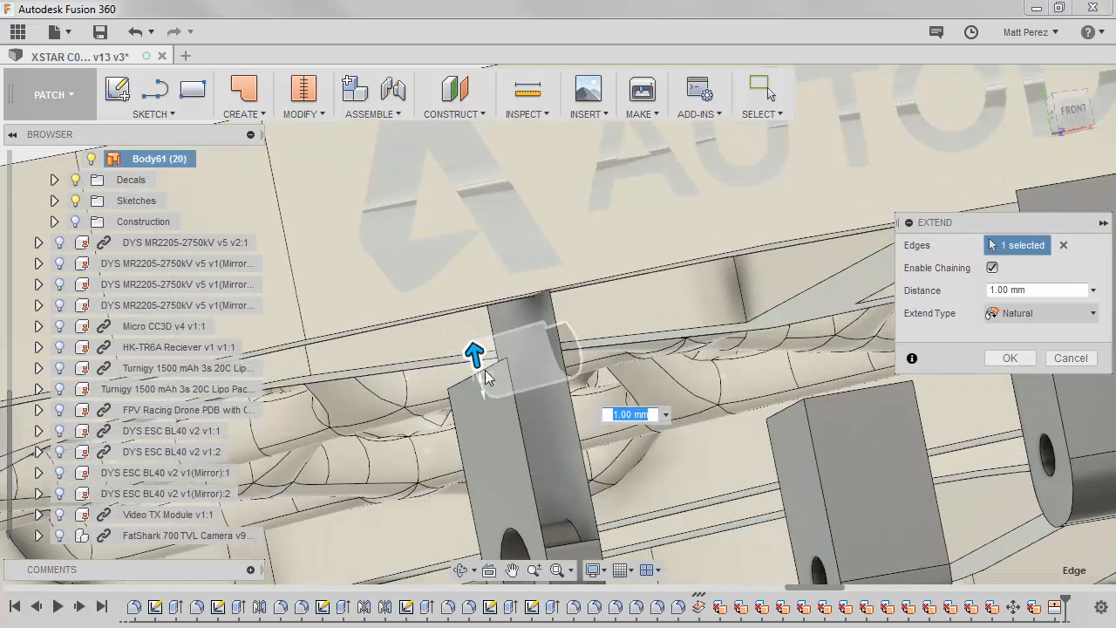
pyautogui.click(1016, 359)
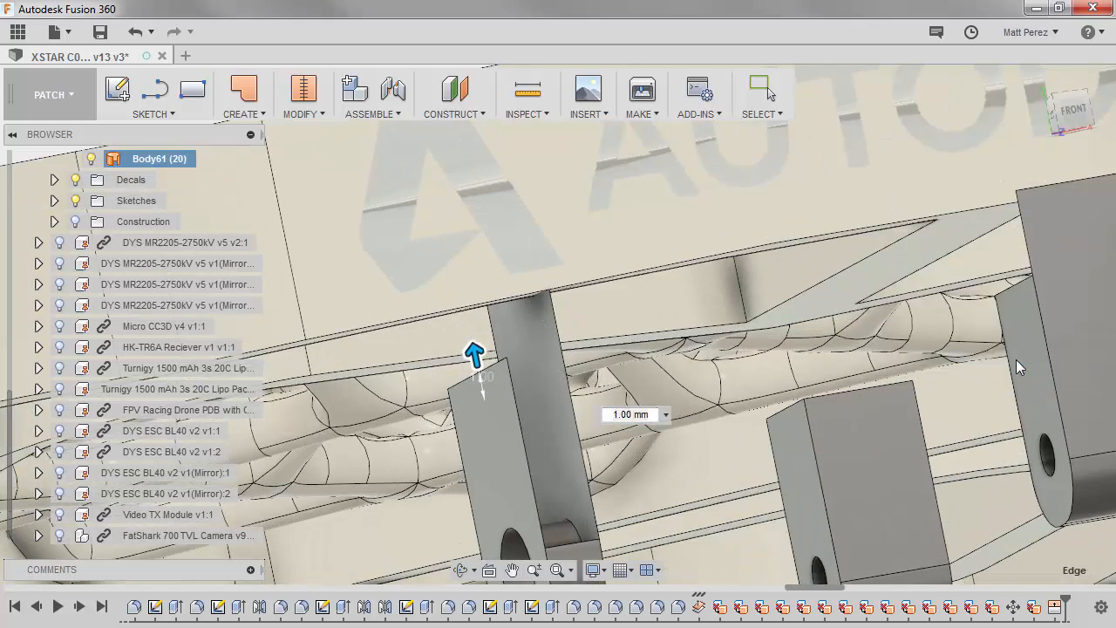
# Extend the full upper edge of the same narrow lug face by 6 mm into the drone frame.
pyautogui.rightClick(929, 318)
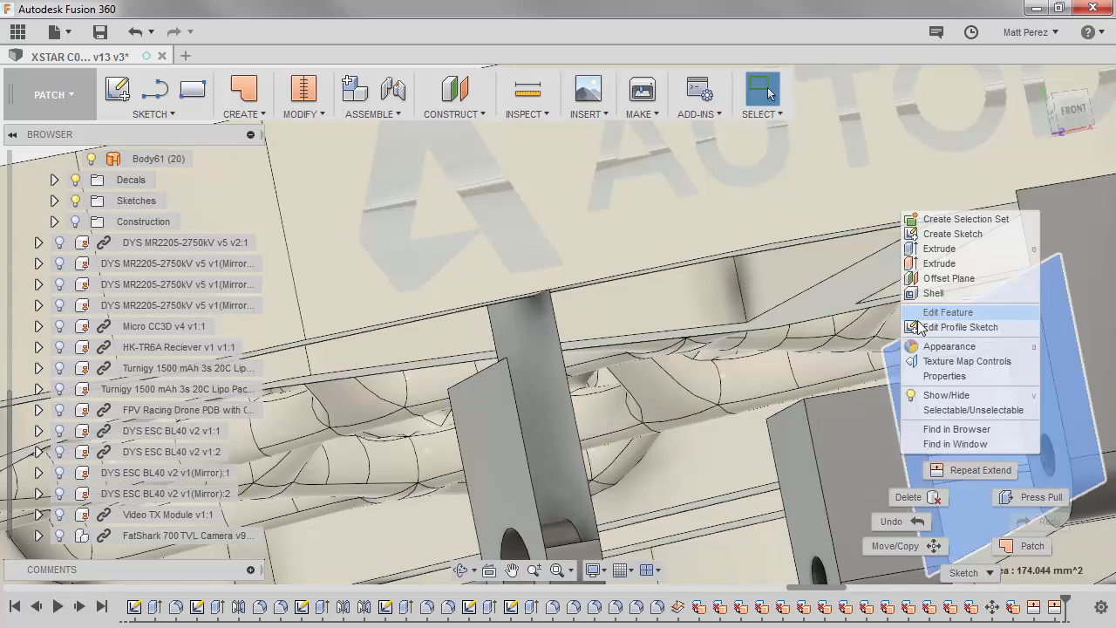
pyautogui.click(980, 463)
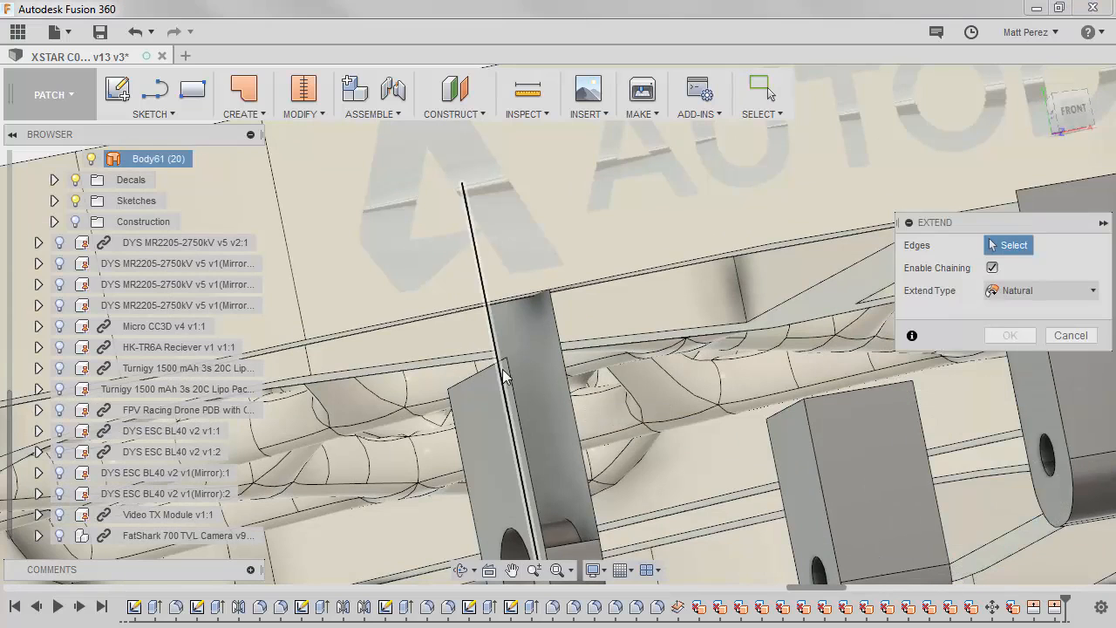
pyautogui.click(502, 375)
pyautogui.moveTo(488, 349); pyautogui.dragTo(439, 154)
pyautogui.keyDown('shift'); pyautogui.moveTo(439, 154); pyautogui.dragTo(570, 301, button='middle'); pyautogui.keyUp('shift')
pyautogui.scroll(4, 588, 211)
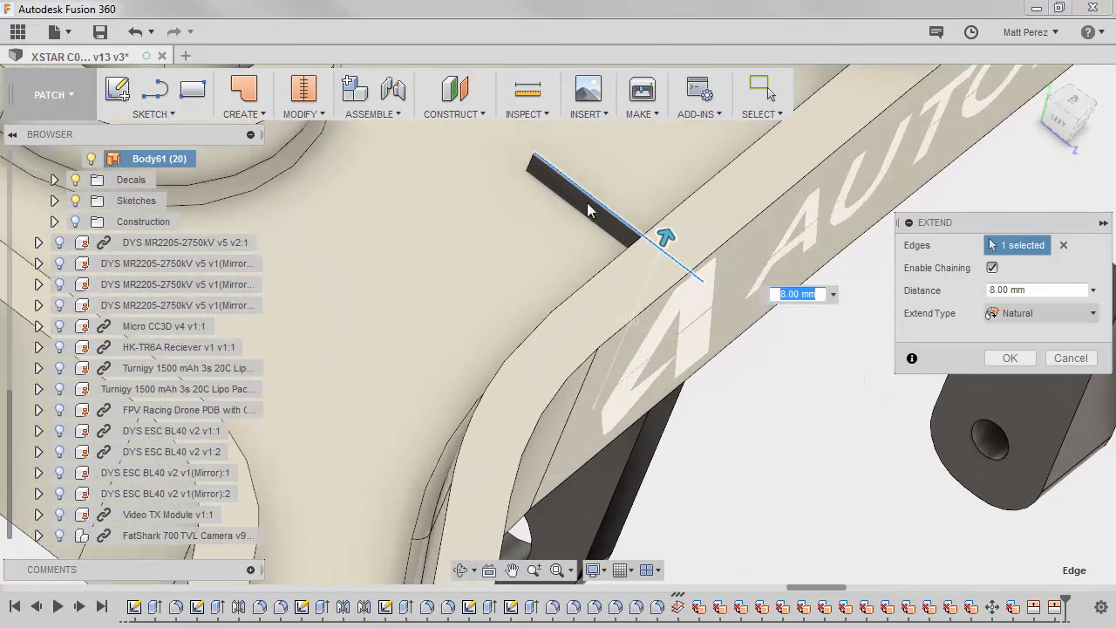
pyautogui.moveTo(665, 236); pyautogui.dragTo(644, 283)
pyautogui.keyDown('shift'); pyautogui.moveTo(644, 283); pyautogui.dragTo(1035, 386, button='middle'); pyautogui.keyUp('shift')
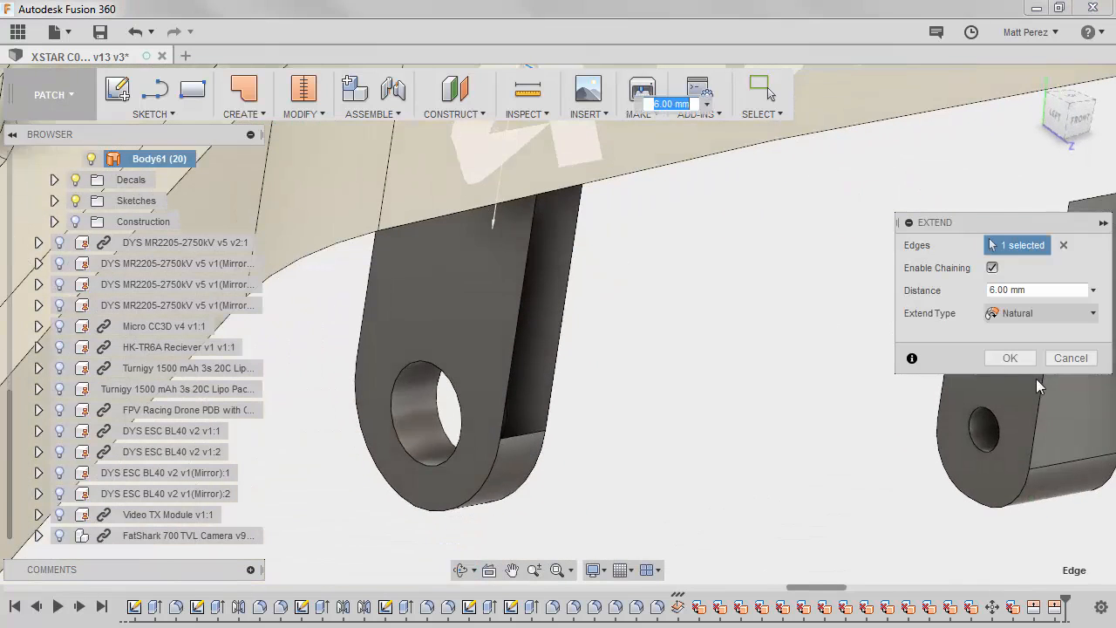
pyautogui.click(1010, 357)
# Hide the XStar Body so that only the mount lug surfaces are shown.
pyautogui.scroll(-5, 646, 336)
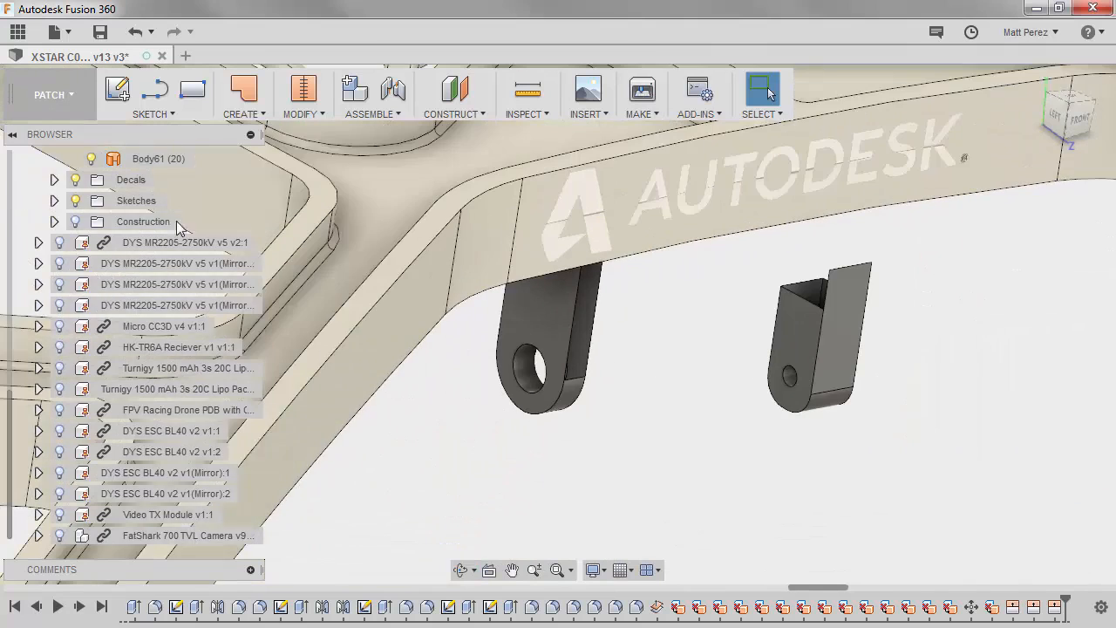
pyautogui.scroll(3, 145, 225)
pyautogui.scroll(3, 122, 244)
pyautogui.click(93, 270)
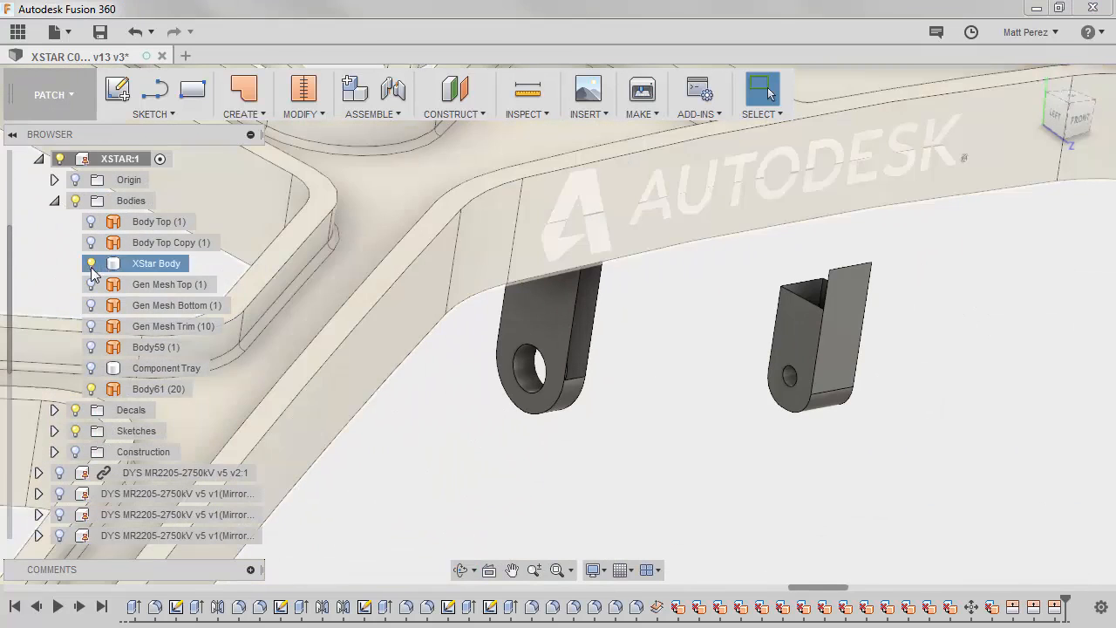
pyautogui.press('v')
# From the front view, edit the last Extend feature on the narrow lug and set its distance to 7 mm.
pyautogui.keyDown('shift'); pyautogui.moveTo(591, 406); pyautogui.dragTo(576, 240, button='middle'); pyautogui.keyUp('shift')
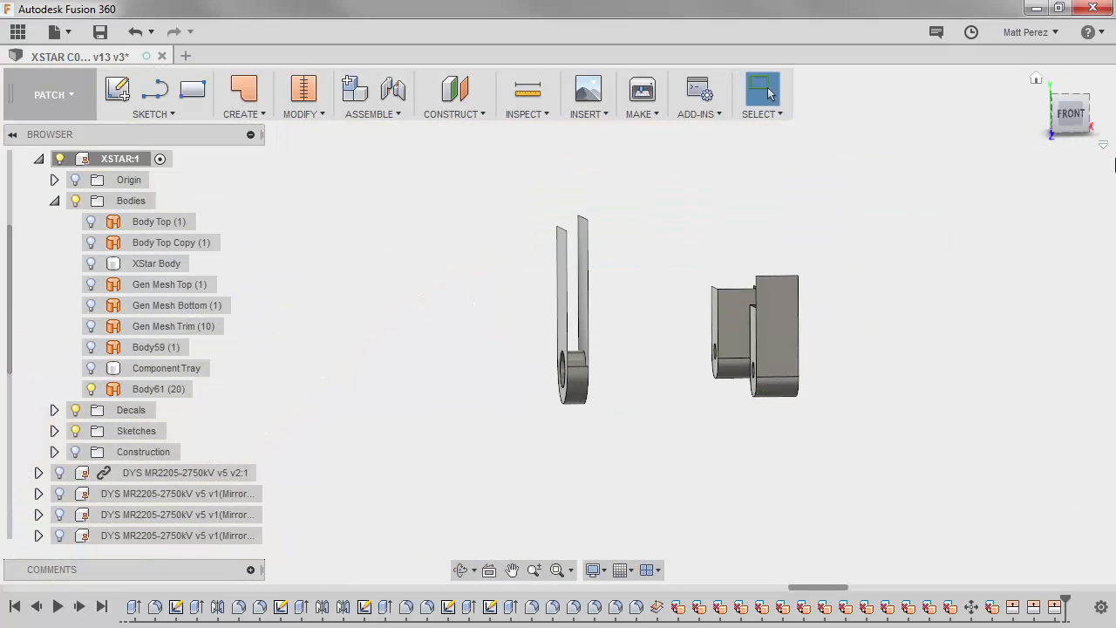
pyautogui.click(1074, 118)
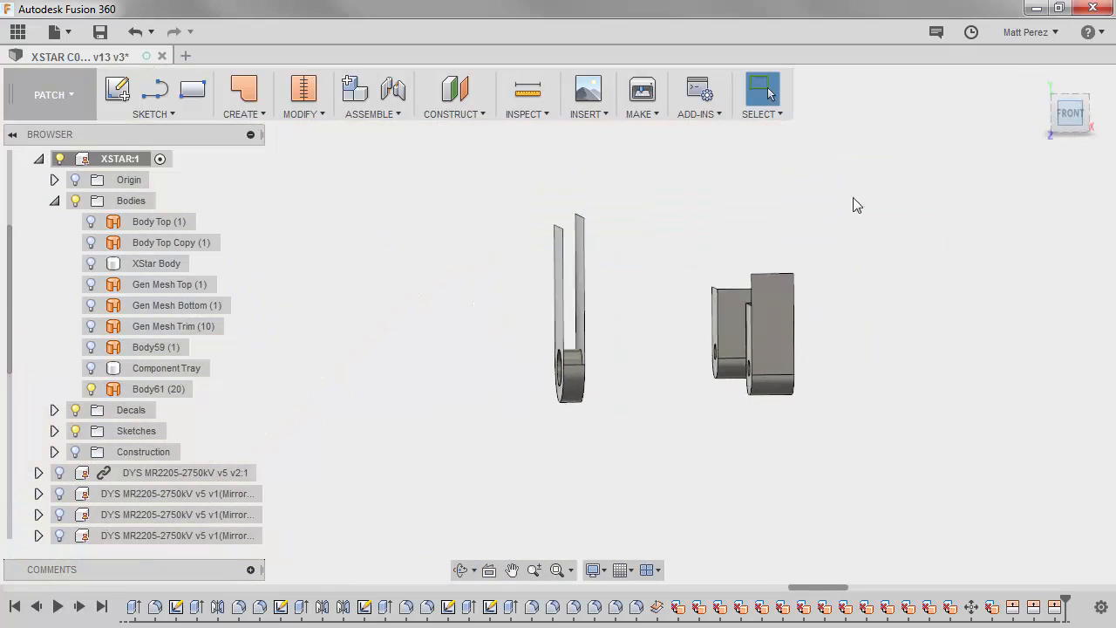
pyautogui.doubleClick(1055, 606)
pyautogui.scroll(5, 549, 209)
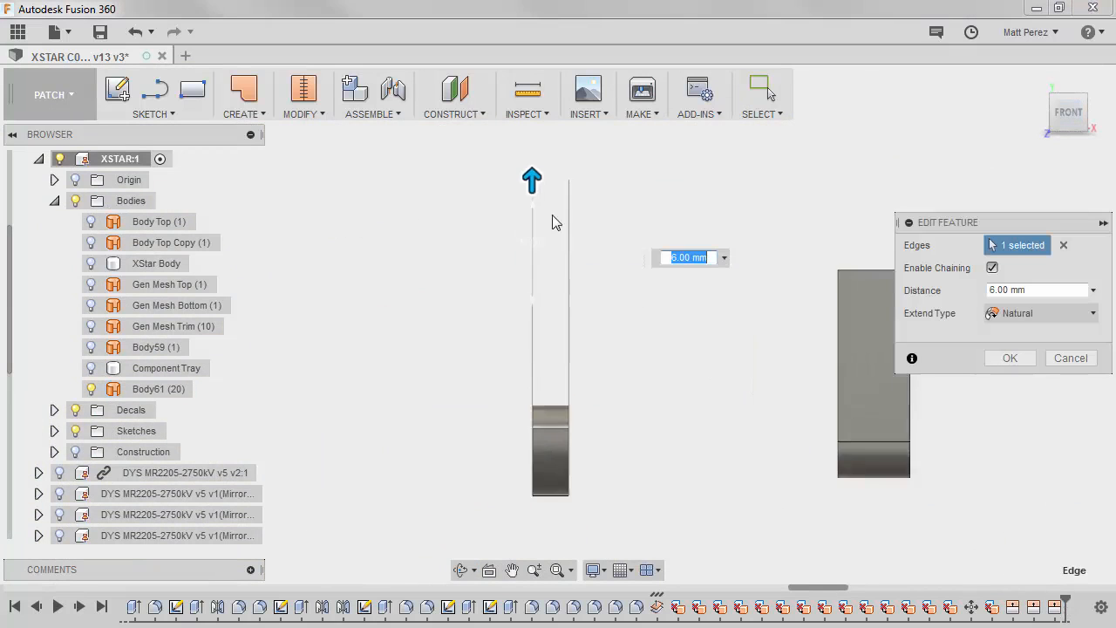
pyautogui.moveTo(513, 166); pyautogui.dragTo(513, 121)
pyautogui.keyDown('shift'); pyautogui.moveTo(538, 175); pyautogui.dragTo(568, 173, button='middle'); pyautogui.keyUp('shift')
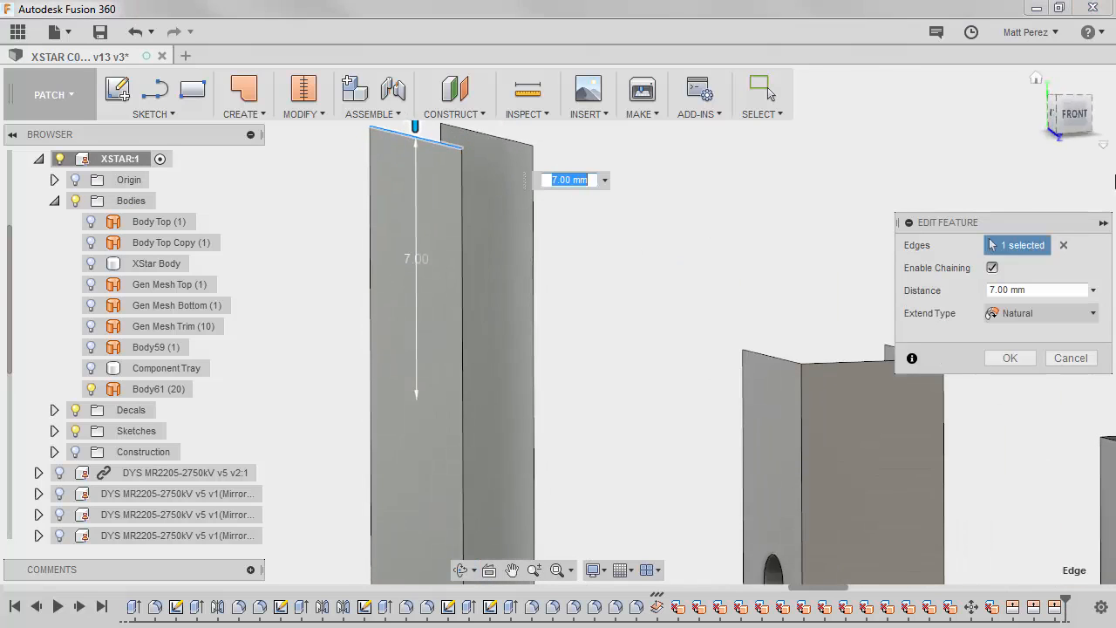
pyautogui.click(1010, 358)
# Show the XStar Body to check the lengthened lug against the frame, and hide it again.
pyautogui.scroll(-2, 718, 258)
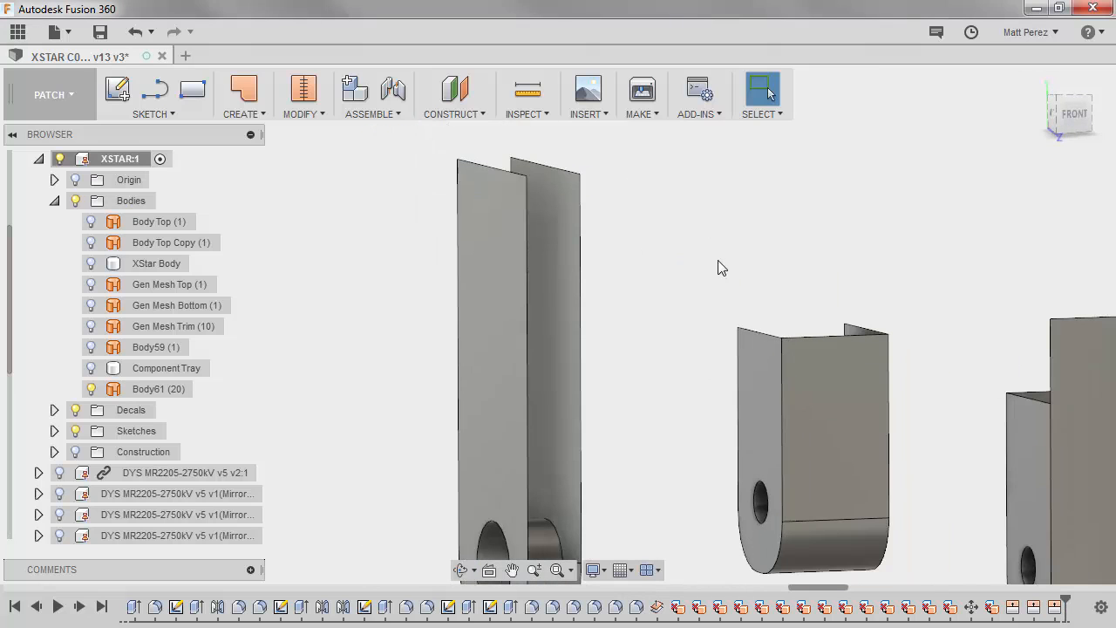
pyautogui.click(91, 264)
pyautogui.keyDown('shift'); pyautogui.moveTo(524, 253); pyautogui.dragTo(556, 283, button='middle'); pyautogui.keyUp('shift')
pyautogui.click(89, 264)
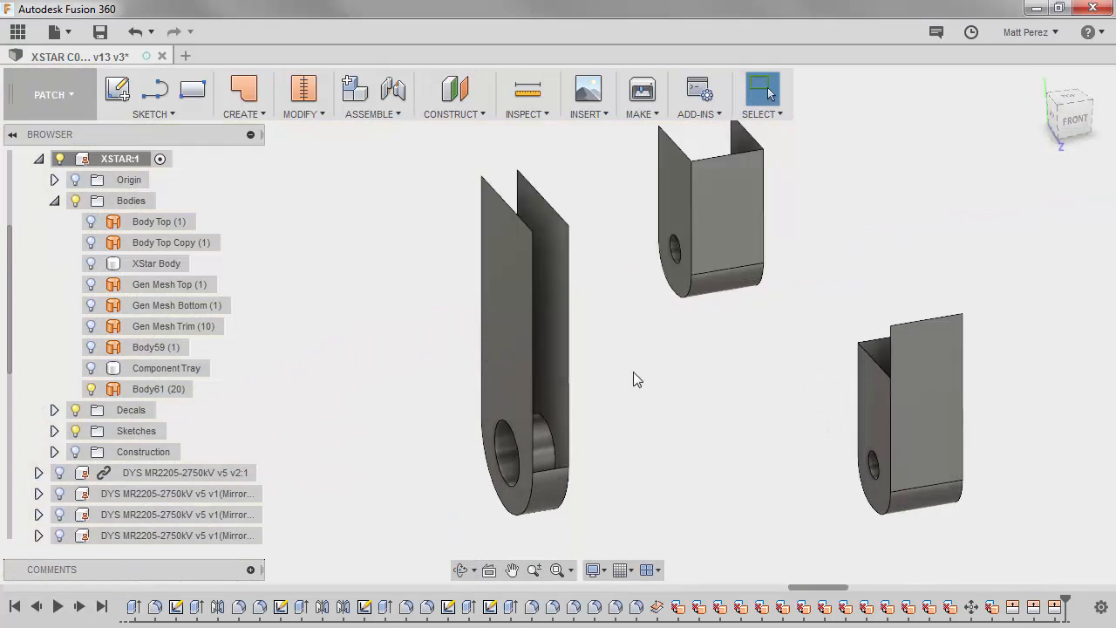
pyautogui.keyDown('shift'); pyautogui.moveTo(635, 379); pyautogui.dragTo(628, 349, button='middle'); pyautogui.keyUp('shift')
pyautogui.scroll(3, 589, 260)
pyautogui.click(263, 114)
pyautogui.click(255, 218)
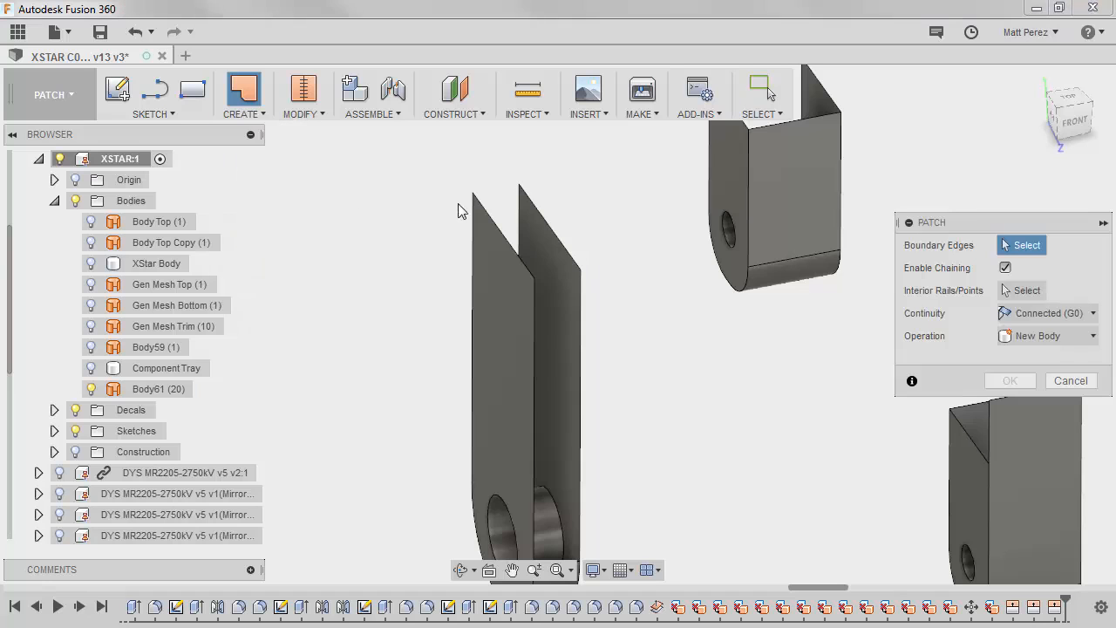
pyautogui.click(482, 204)
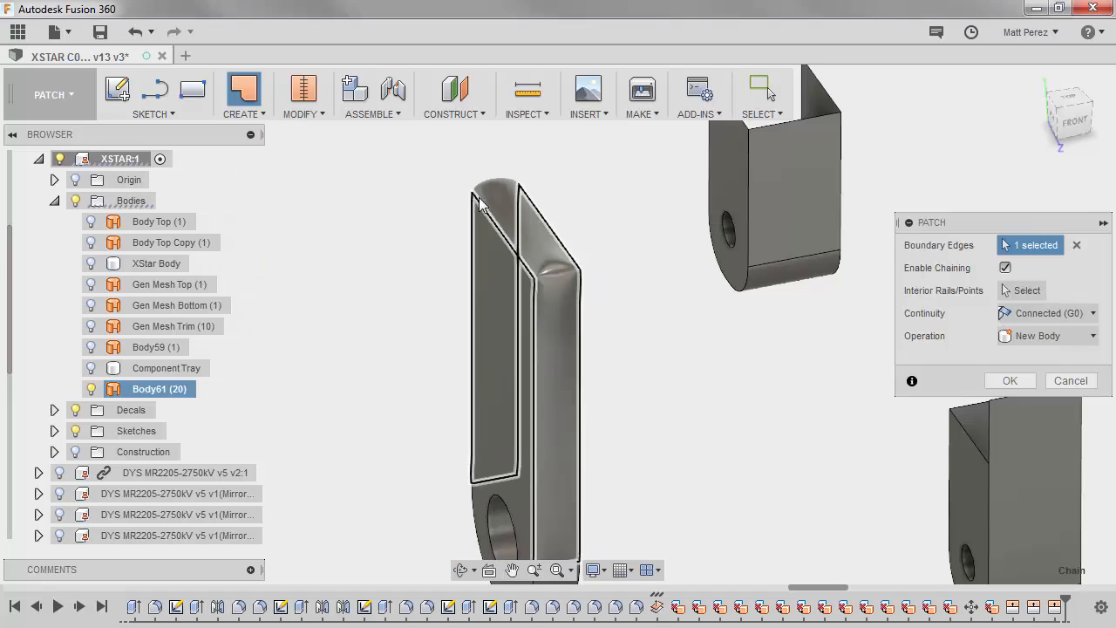
pyautogui.moveTo(554, 286)
pyautogui.keyDown('shift'); pyautogui.mouseDown(button='middle')
pyautogui.moveTo(515, 244)
pyautogui.moveTo(578, 246)
pyautogui.moveTo(563, 253)
pyautogui.moveTo(567, 272)
pyautogui.moveTo(548, 272)
pyautogui.mouseUp(button='middle'); pyautogui.keyUp('shift')
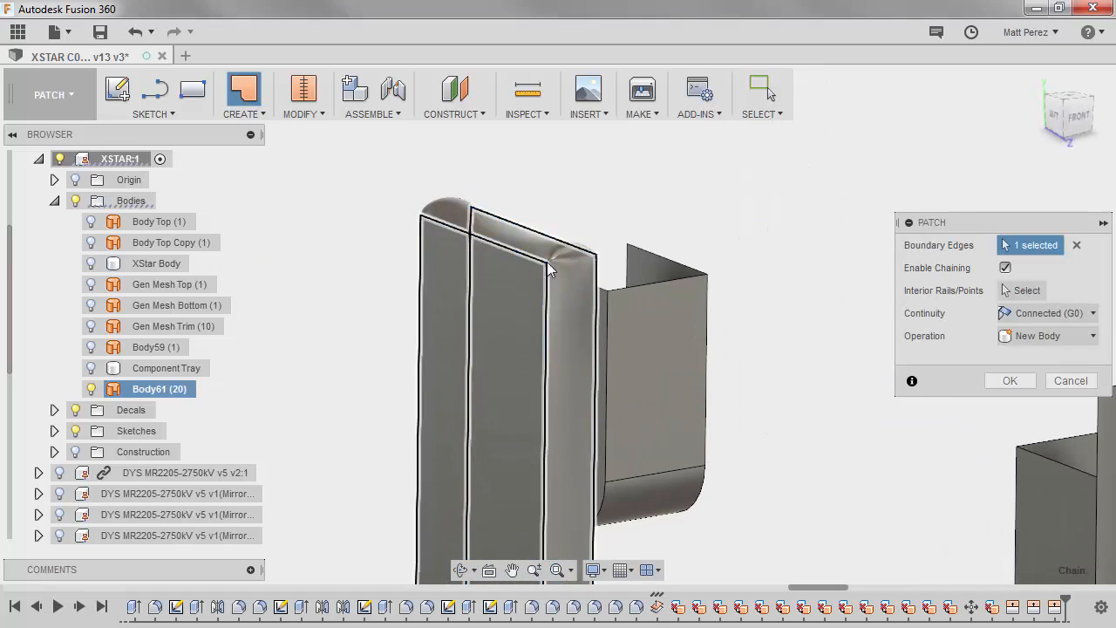
pyautogui.click(1071, 381)
# Loft a new surface body between the two parallel upper edges of the narrow lug to close its top.
pyautogui.click(246, 115)
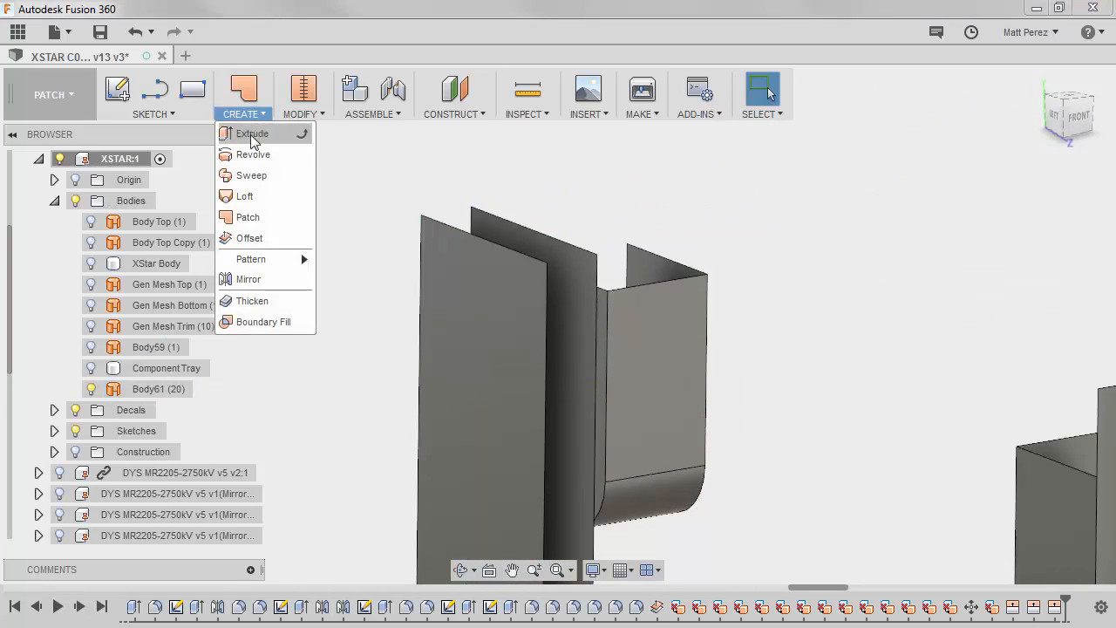
pyautogui.click(244, 196)
pyautogui.click(445, 223)
pyautogui.click(472, 207)
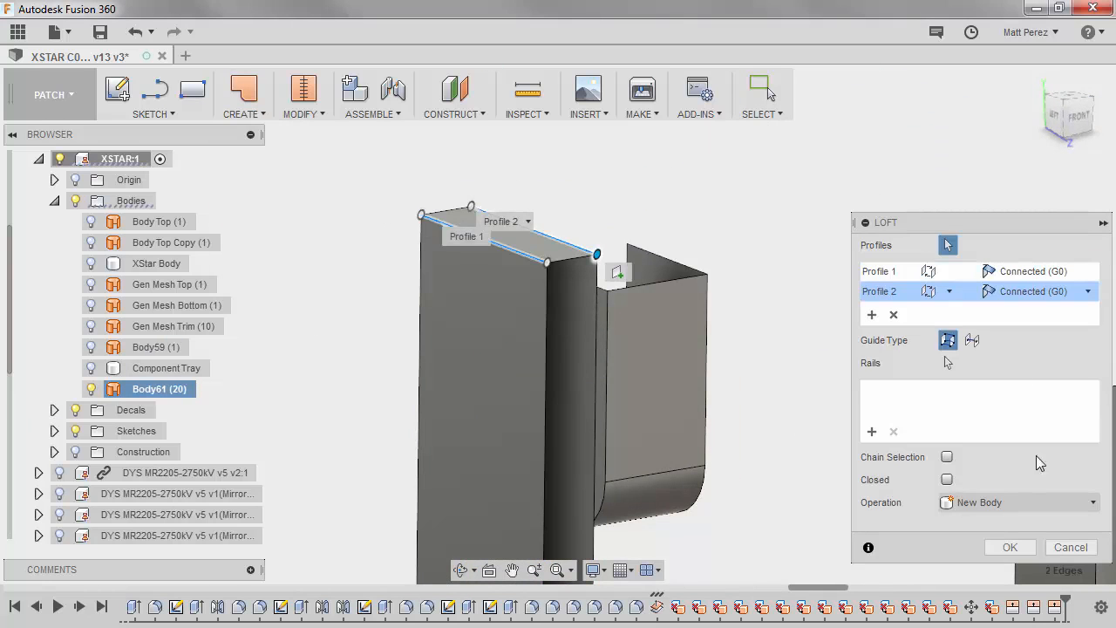
pyautogui.click(1010, 548)
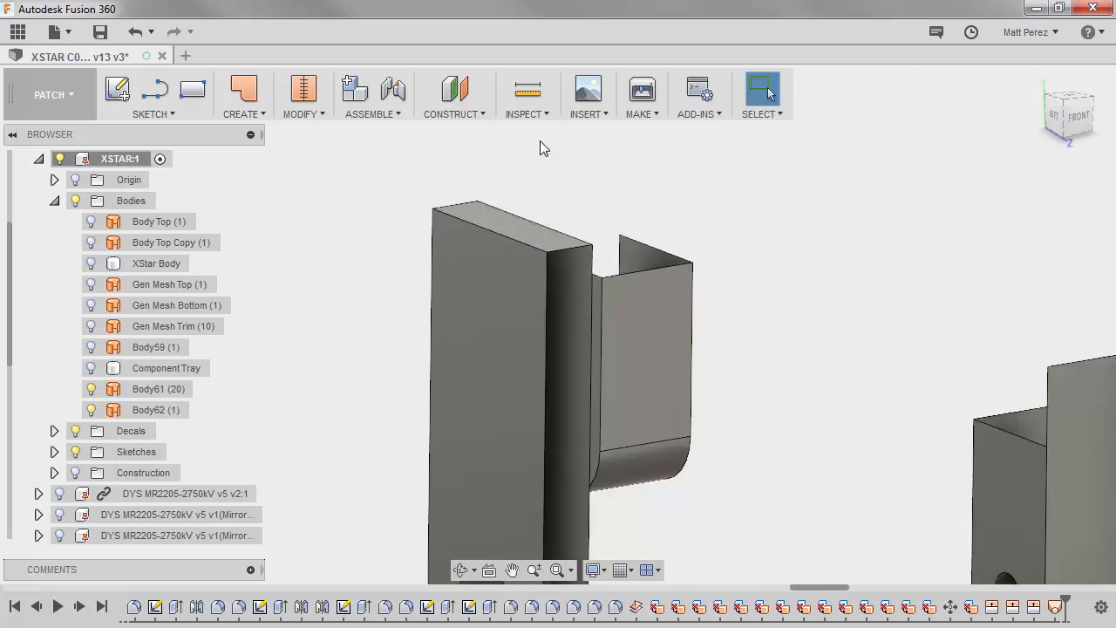
# Patch the open narrow side of the lug facing the front as a new body, with edge chaining disabled.
pyautogui.scroll(-3, 563, 392)
pyautogui.click(244, 90)
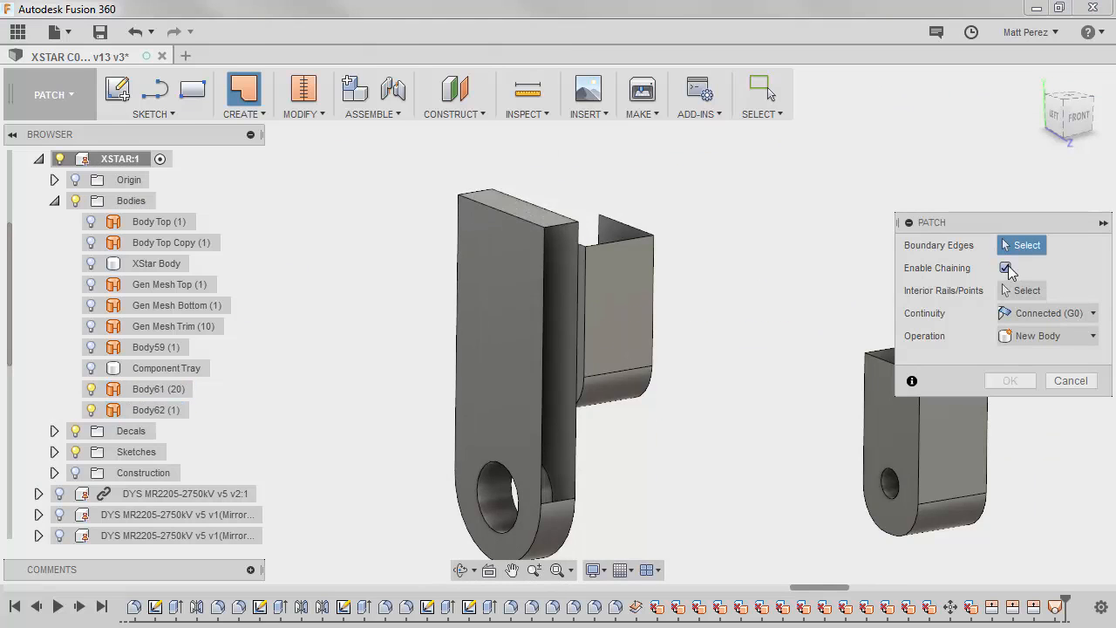
pyautogui.click(578, 237)
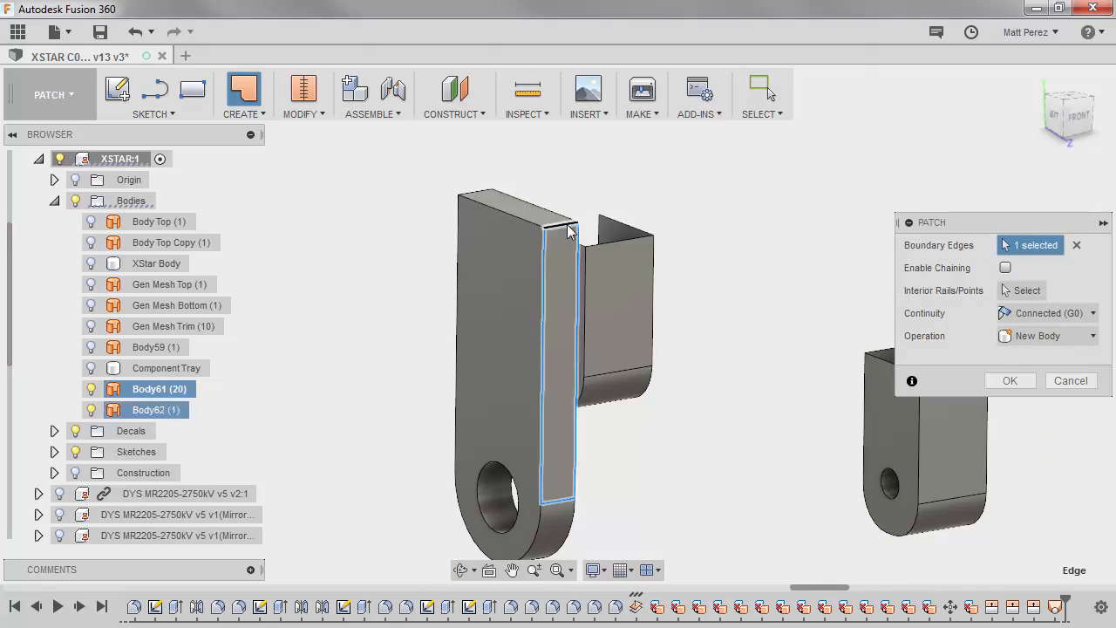
pyautogui.click(1011, 380)
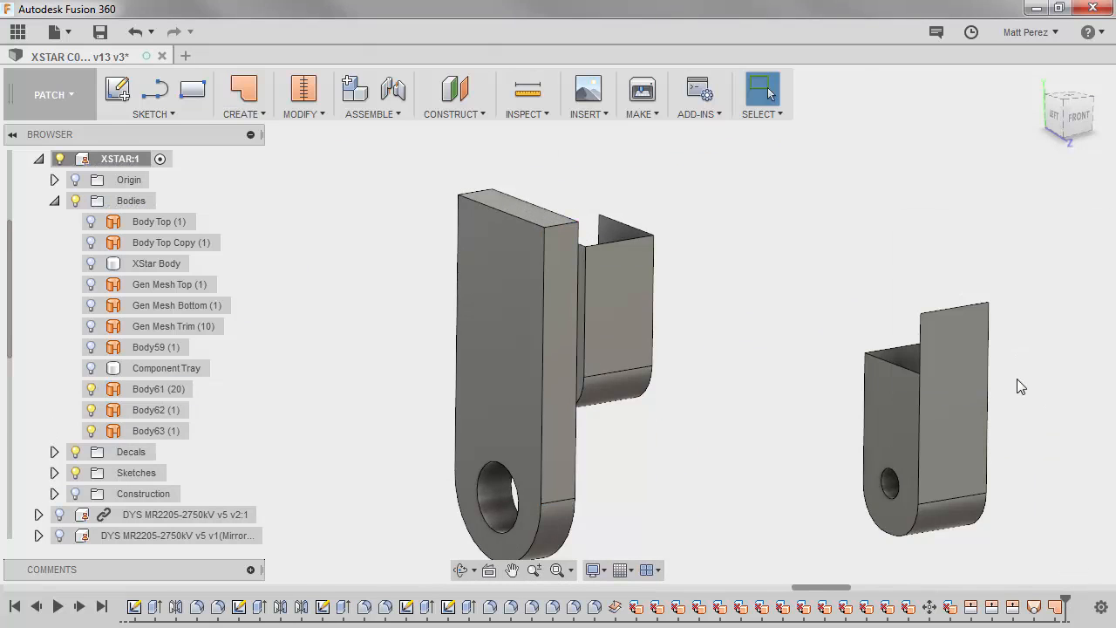
# Patch the opposite open narrow side of the lug as a new body, using its individual boundary edges.
pyautogui.keyDown('shift'); pyautogui.moveTo(580, 322); pyautogui.dragTo(783, 422, button='middle'); pyautogui.keyUp('shift')
pyautogui.moveTo(842, 303); pyautogui.dragTo(838, 292, button='right')
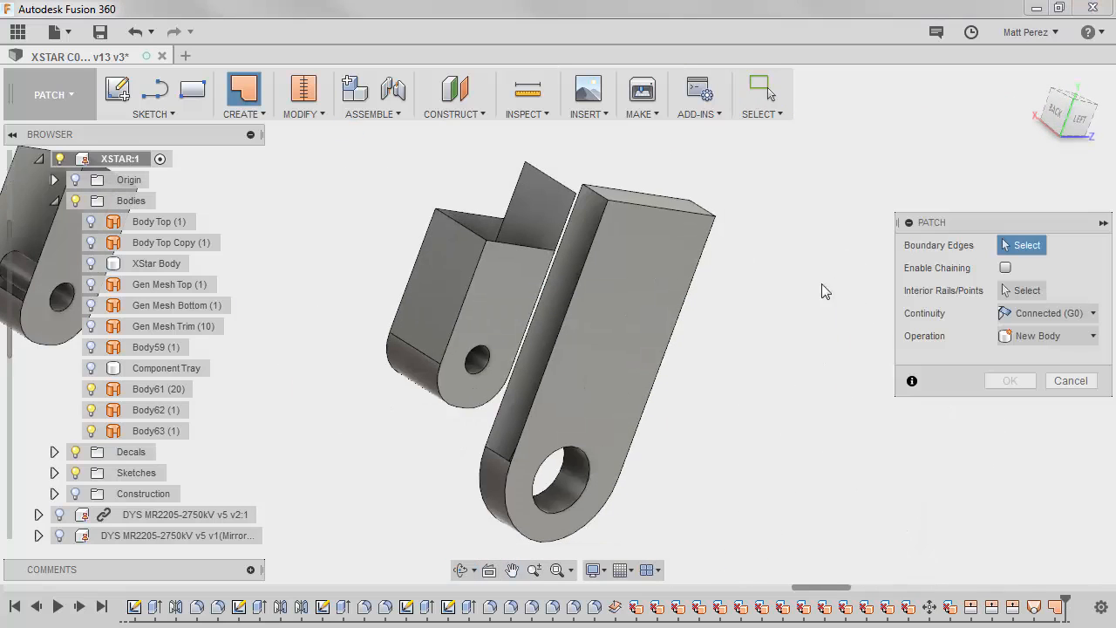
pyautogui.click(595, 197)
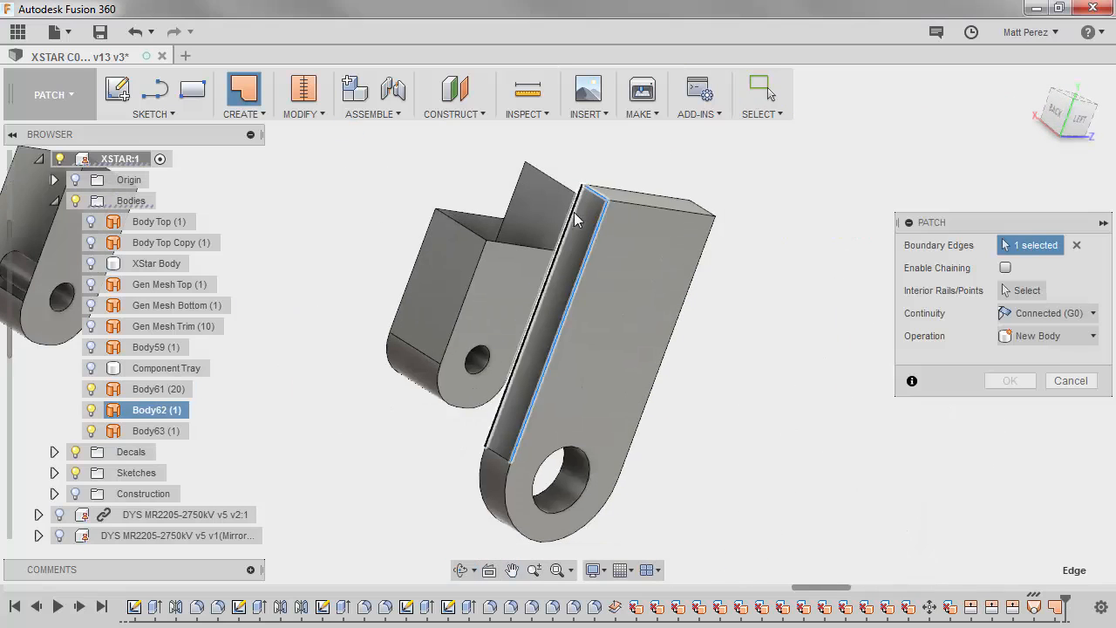
pyautogui.click(1010, 379)
pyautogui.keyDown('shift'); pyautogui.moveTo(846, 386); pyautogui.dragTo(630, 357, button='middle'); pyautogui.keyUp('shift')
pyautogui.moveTo(511, 336); pyautogui.dragTo(804, 338, button='middle')
pyautogui.click(307, 92)
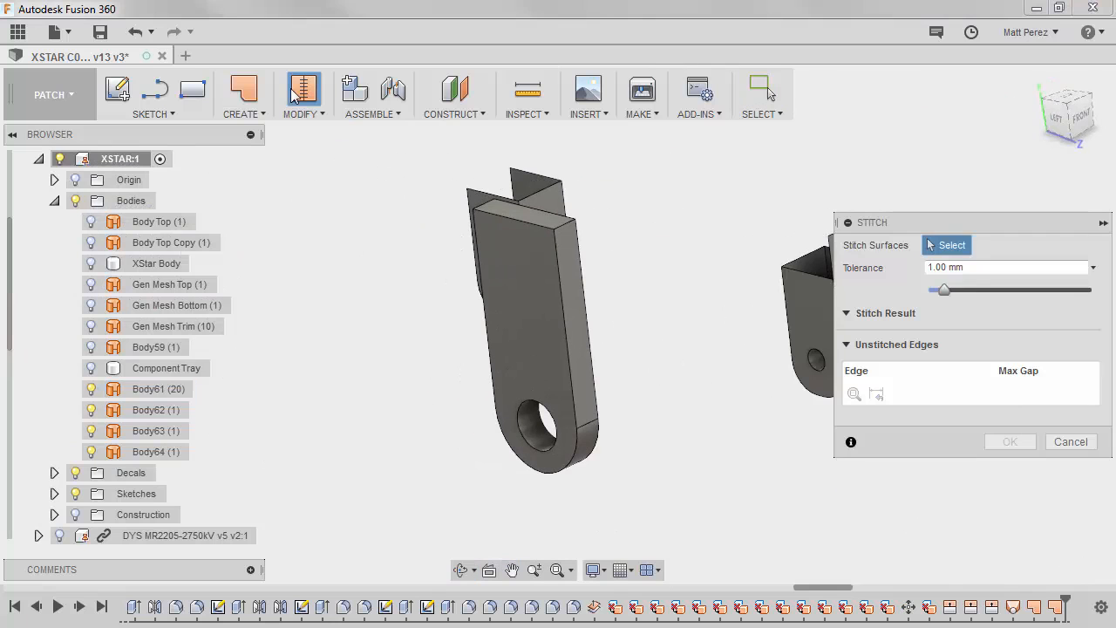
pyautogui.click(317, 116)
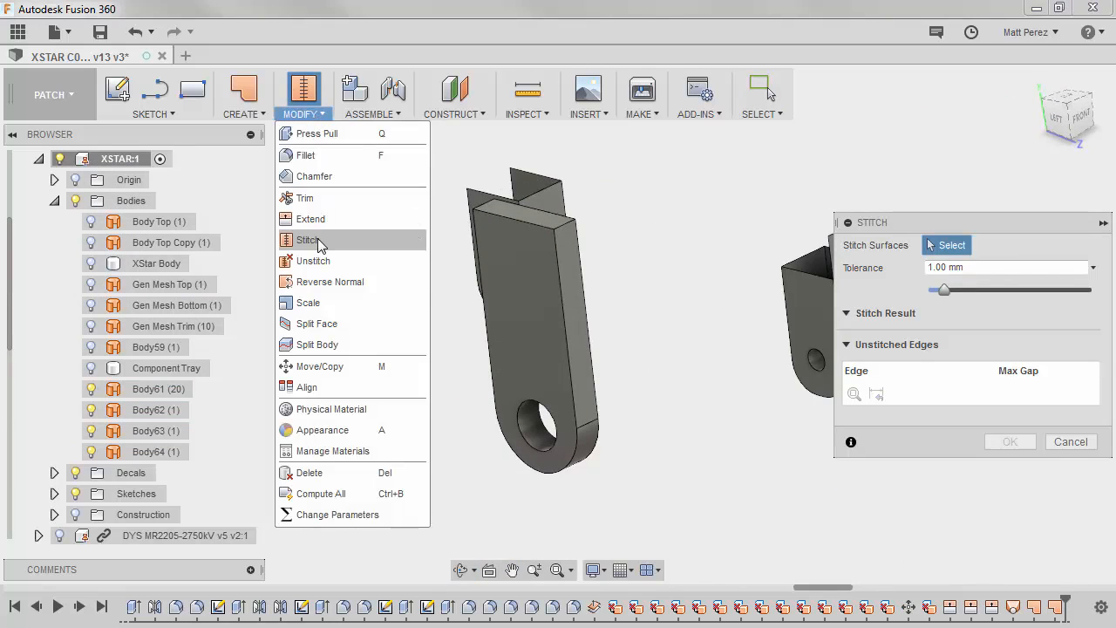
pyautogui.click(521, 295)
pyautogui.click(576, 287)
pyautogui.moveTo(572, 261)
pyautogui.keyDown('shift'); pyautogui.mouseDown(button='middle')
pyautogui.moveTo(617, 220)
pyautogui.moveTo(591, 219)
pyautogui.moveTo(567, 324)
pyautogui.moveTo(558, 255)
pyautogui.mouseUp(button='middle'); pyautogui.keyUp('shift')
pyautogui.moveTo(629, 253); pyautogui.dragTo(542, 370, button='middle')
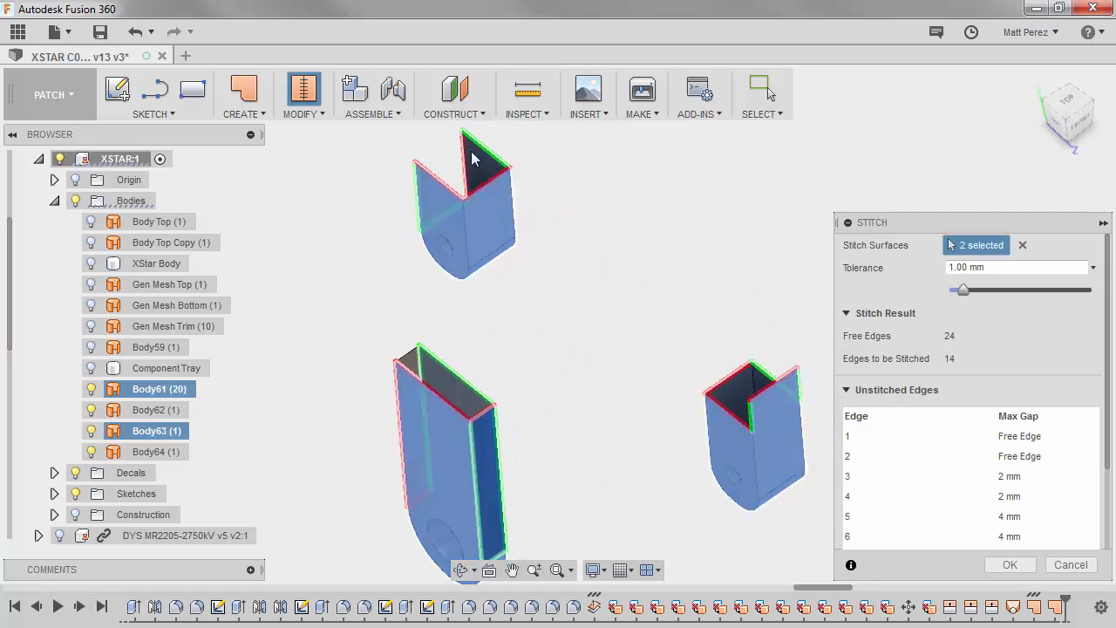
pyautogui.scroll(-2, 630, 344)
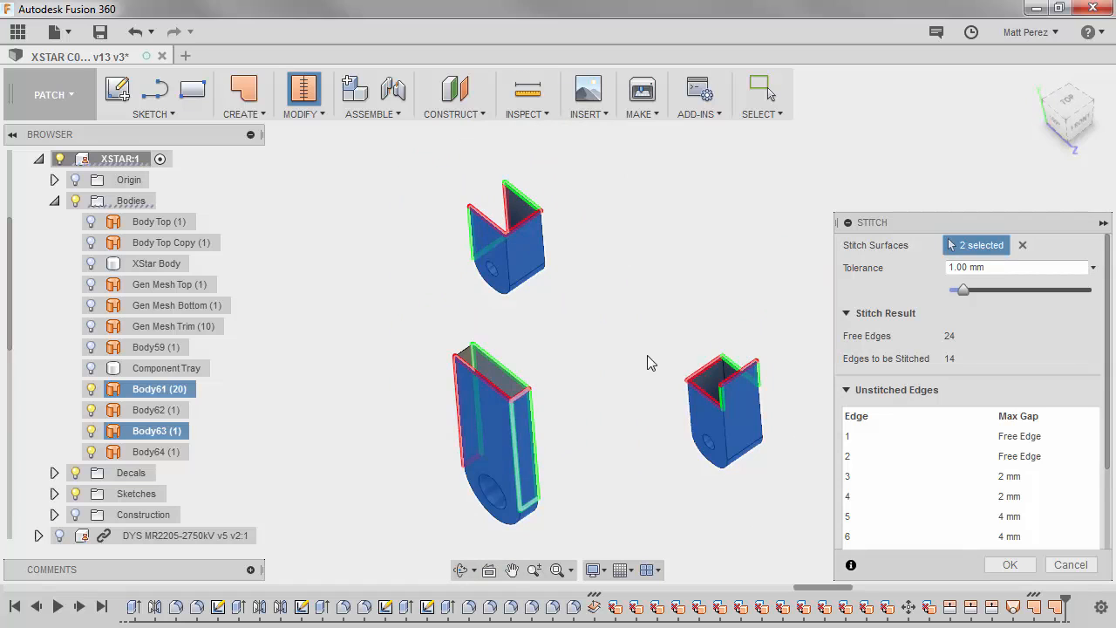
pyautogui.click(1071, 566)
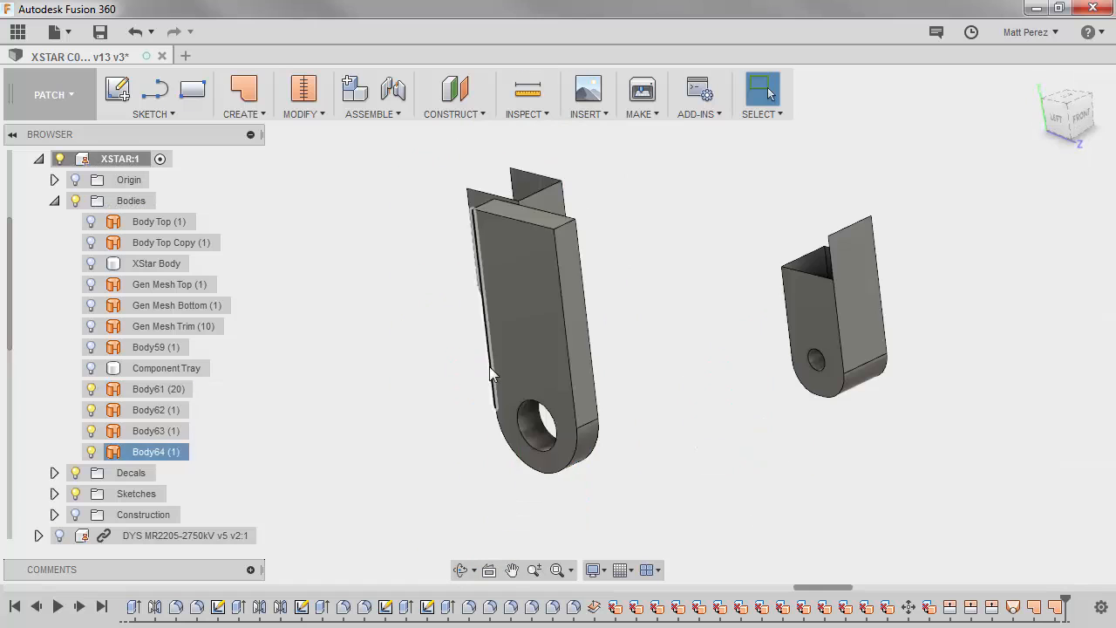
# Unstitch the combined lug surface body Body61 into individual surfaces, with chain selection enabled.
pyautogui.keyDown('shift'); pyautogui.moveTo(660, 319); pyautogui.dragTo(677, 351, button='middle'); pyautogui.keyUp('shift')
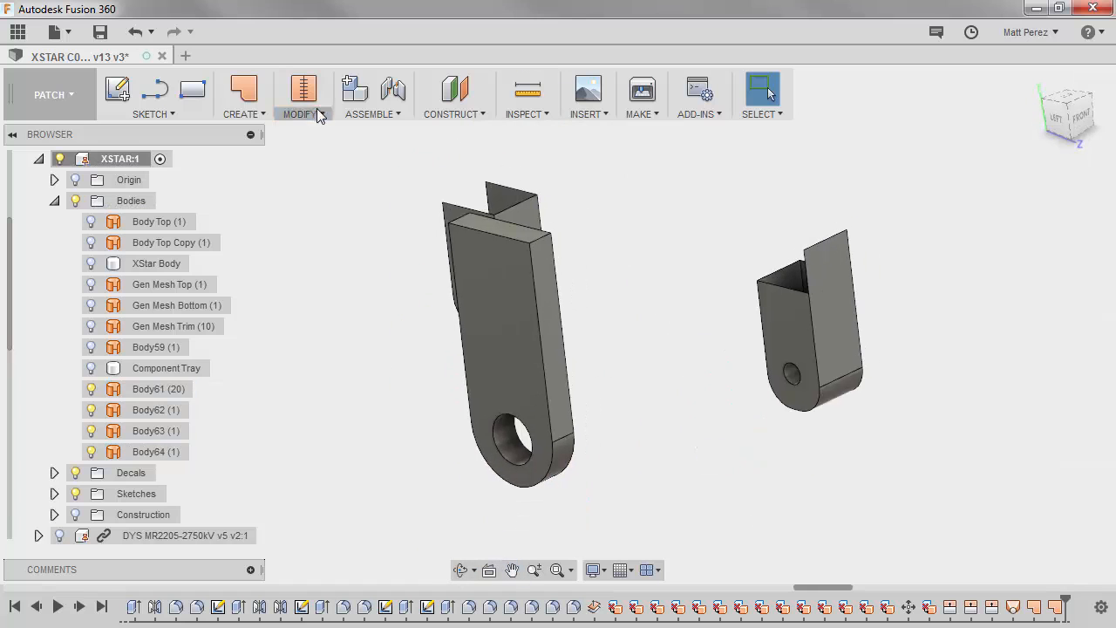
pyautogui.click(318, 115)
pyautogui.click(312, 262)
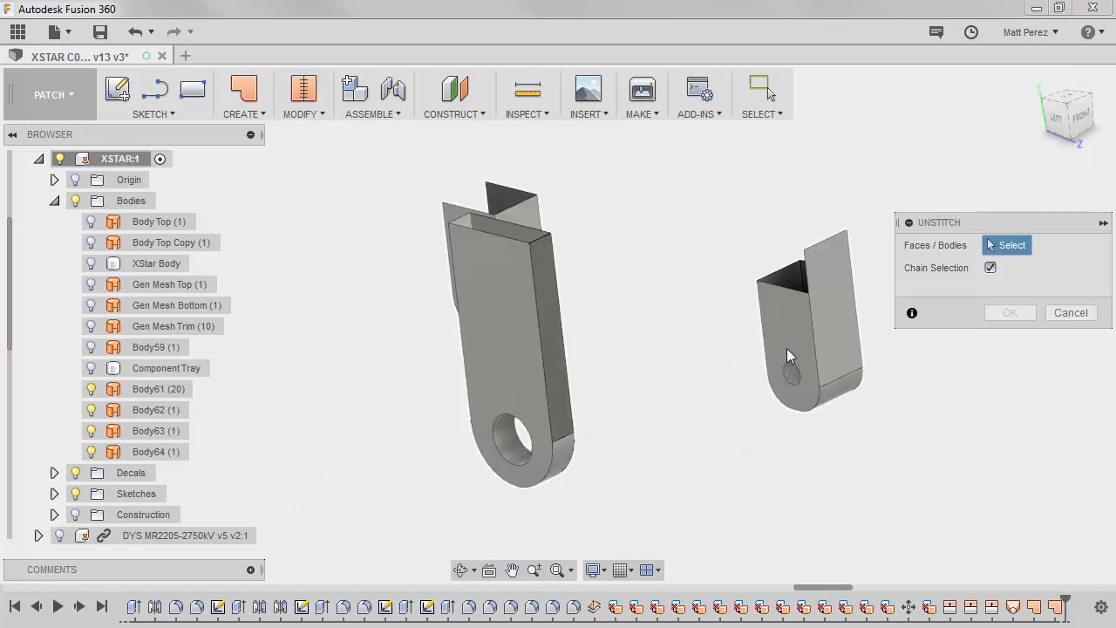
pyautogui.click(822, 340)
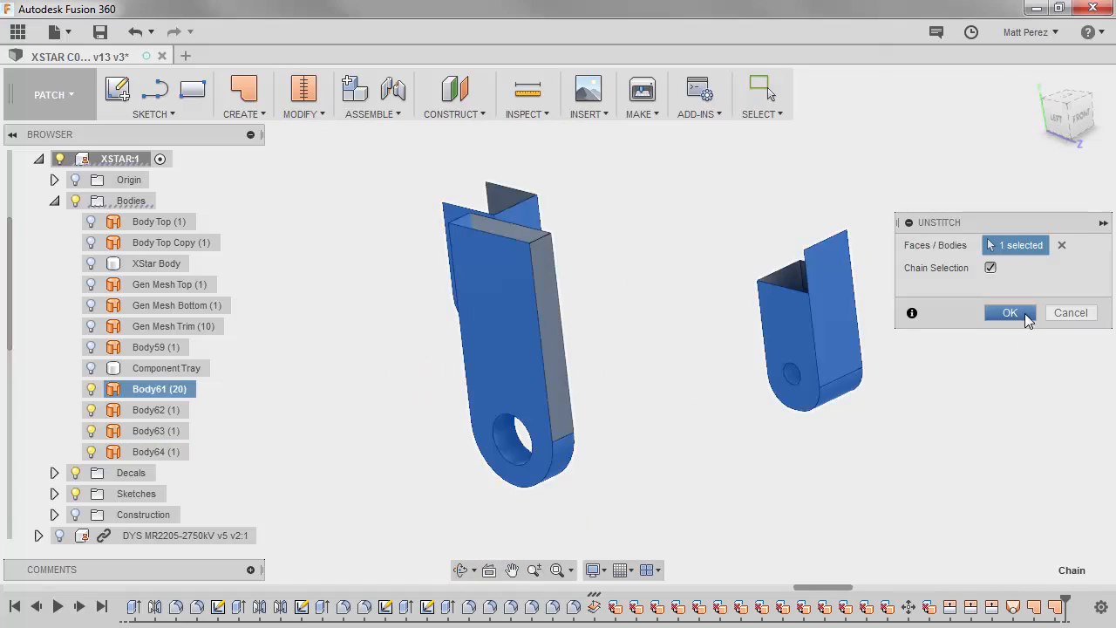
pyautogui.click(1011, 313)
pyautogui.scroll(-2, 159, 399)
pyautogui.scroll(-2, 159, 399)
pyautogui.scroll(-4, 149, 296)
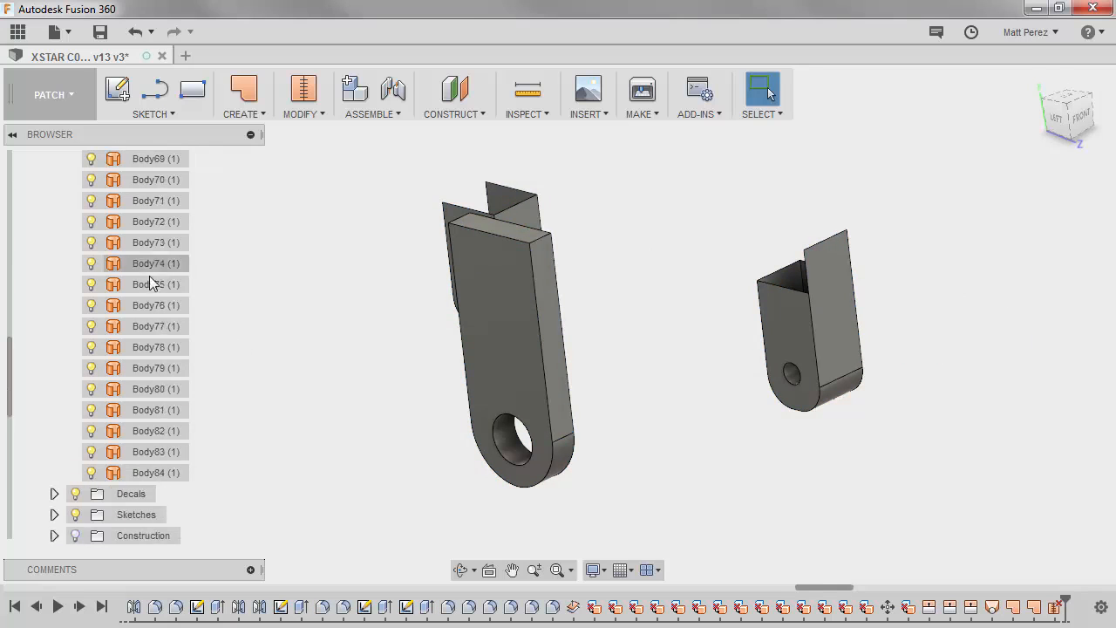
pyautogui.scroll(3, 155, 289)
# Stitch the eight surfaces enclosing the lengthened lug, including its loft and patches, into a new body with 1.00 mm tolerance.
pyautogui.click(304, 89)
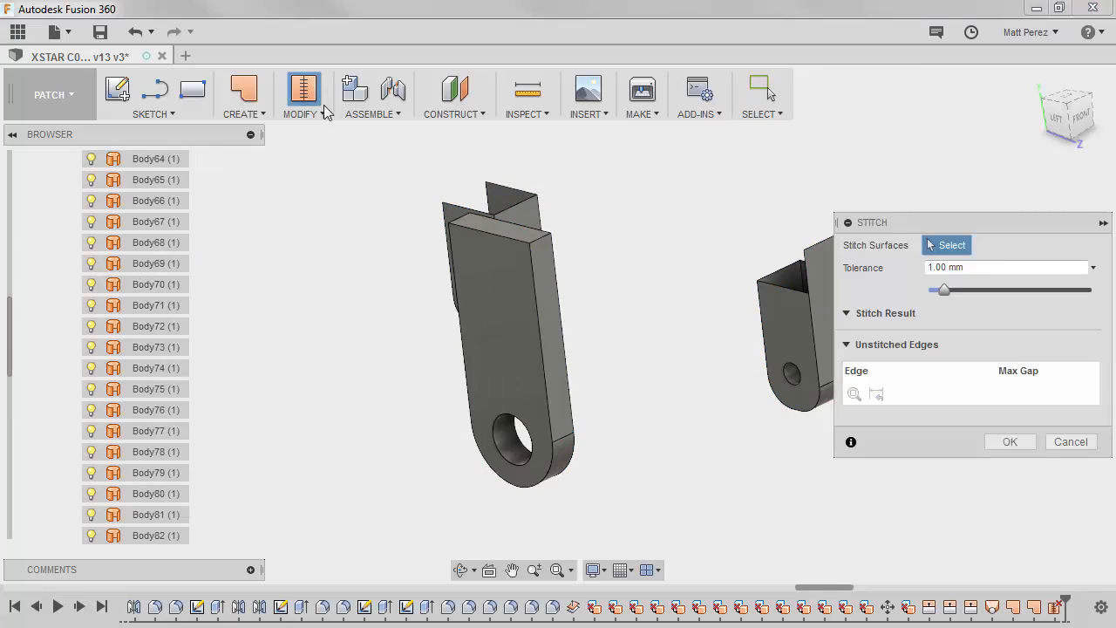
pyautogui.click(490, 285)
pyautogui.click(516, 453)
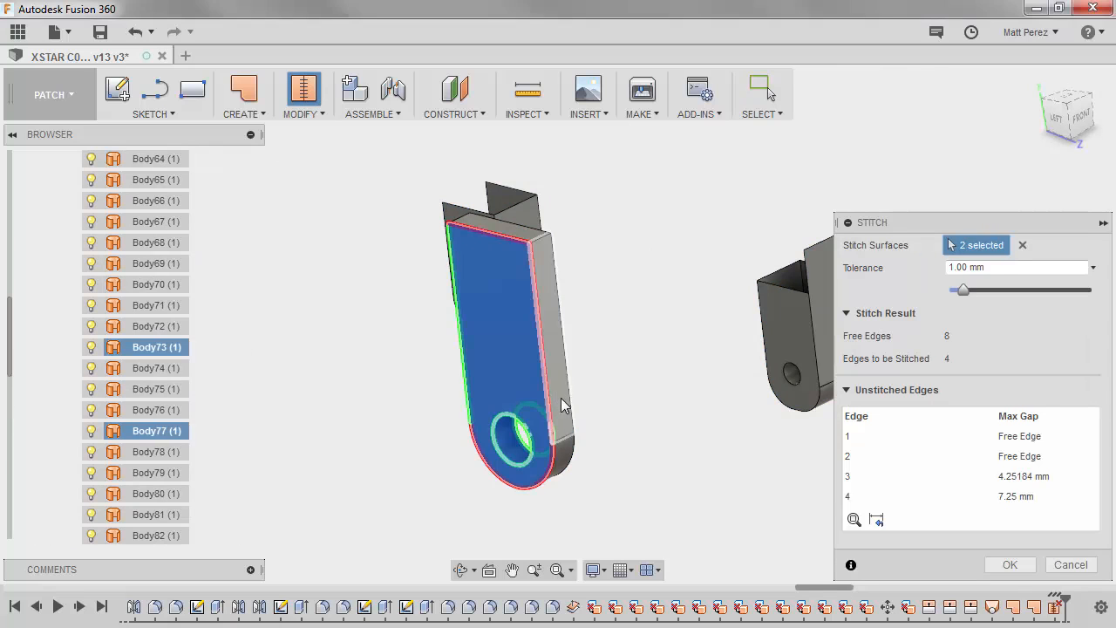
pyautogui.click(561, 397)
pyautogui.click(496, 232)
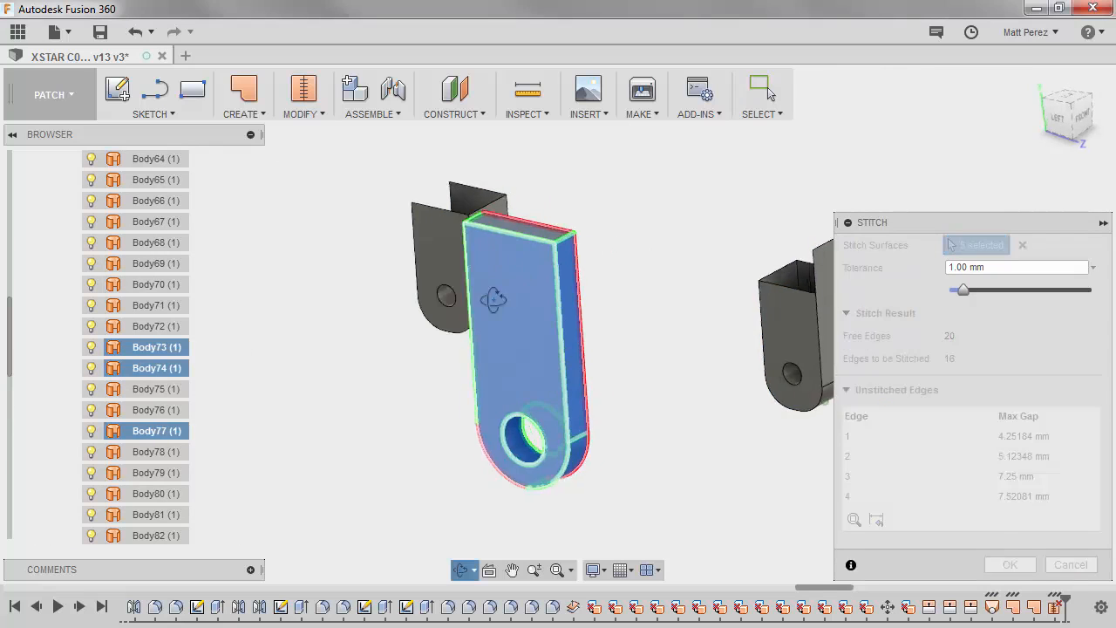
pyautogui.keyDown('shift'); pyautogui.moveTo(511, 306); pyautogui.dragTo(603, 311, button='middle'); pyautogui.keyUp('shift')
pyautogui.click(804, 456)
pyautogui.click(803, 456)
pyautogui.moveTo(803, 456); pyautogui.dragTo(428, 386, button='middle')
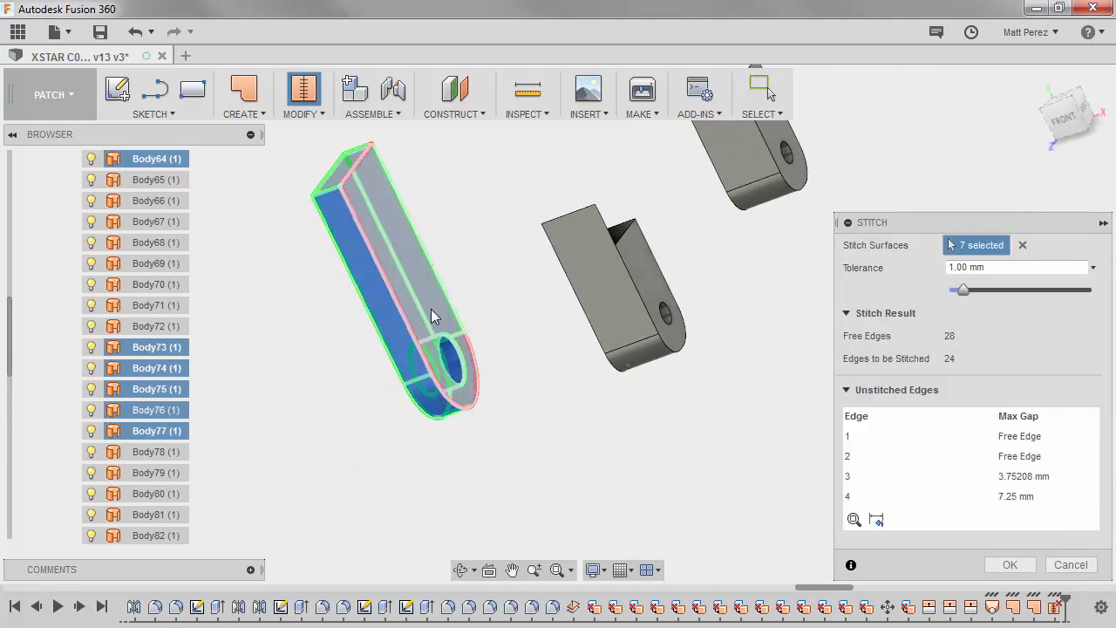
pyautogui.click(419, 306)
pyautogui.keyDown('shift'); pyautogui.moveTo(419, 307); pyautogui.dragTo(466, 209, button='middle'); pyautogui.keyUp('shift')
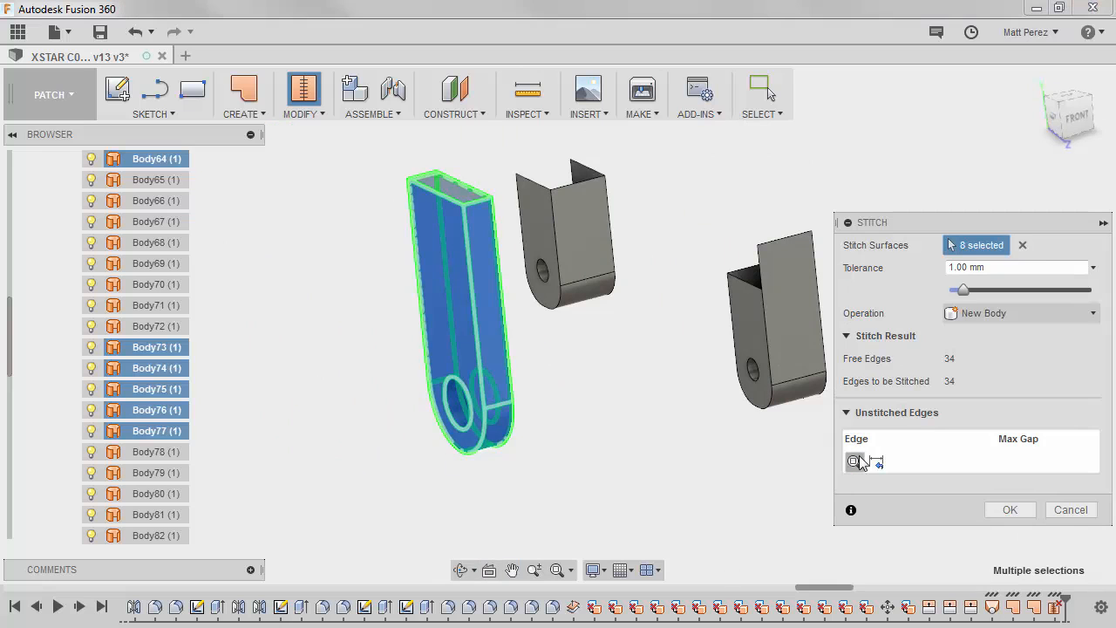
pyautogui.click(1007, 509)
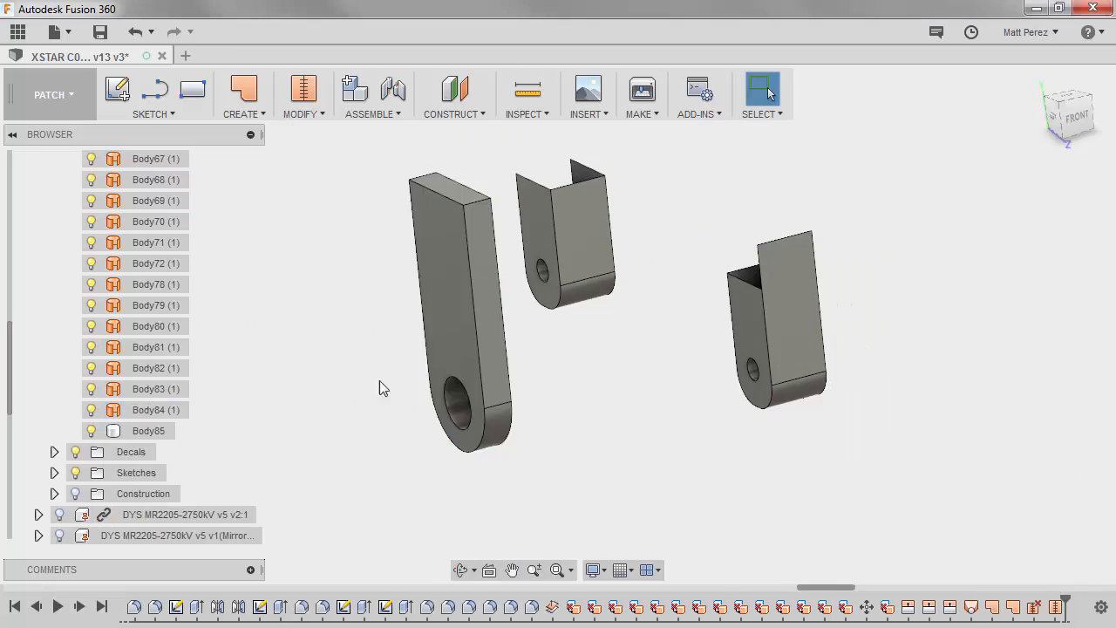
pyautogui.click(150, 431)
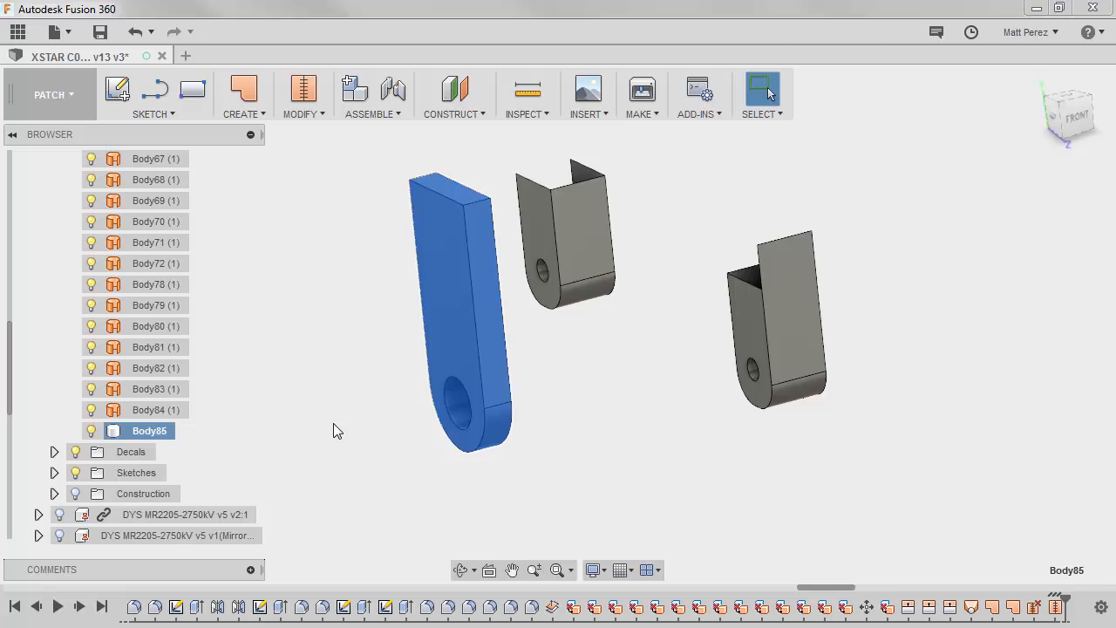
pyautogui.click(283, 359)
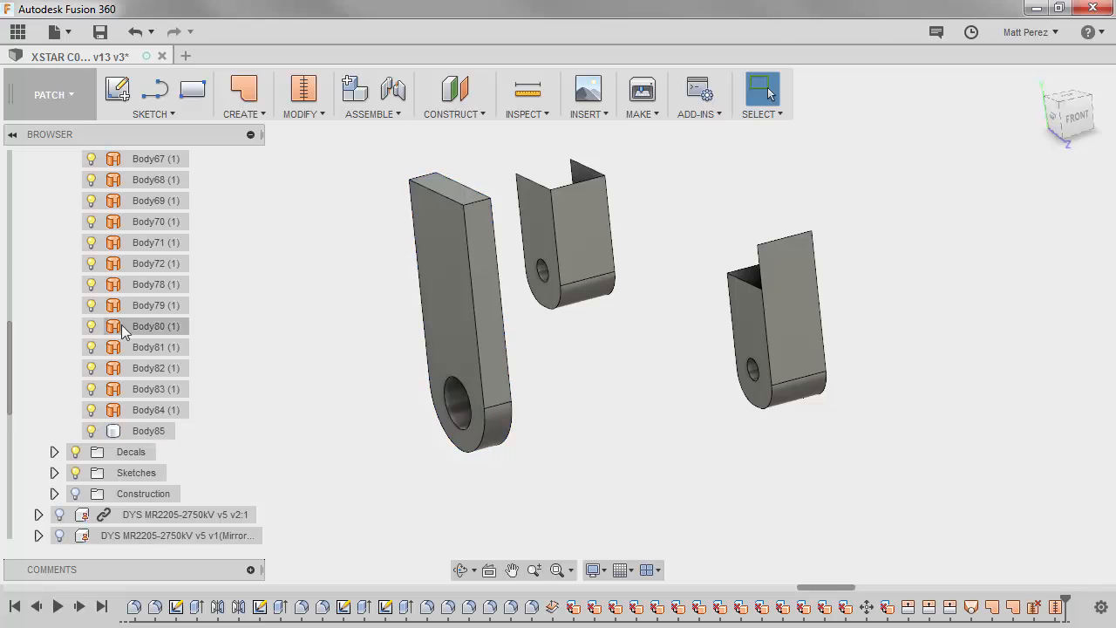
# Show the XStar Body and examine where the lengthened lug meets the frame's face carrying the Autodesk logo.
pyautogui.scroll(4, 112, 251)
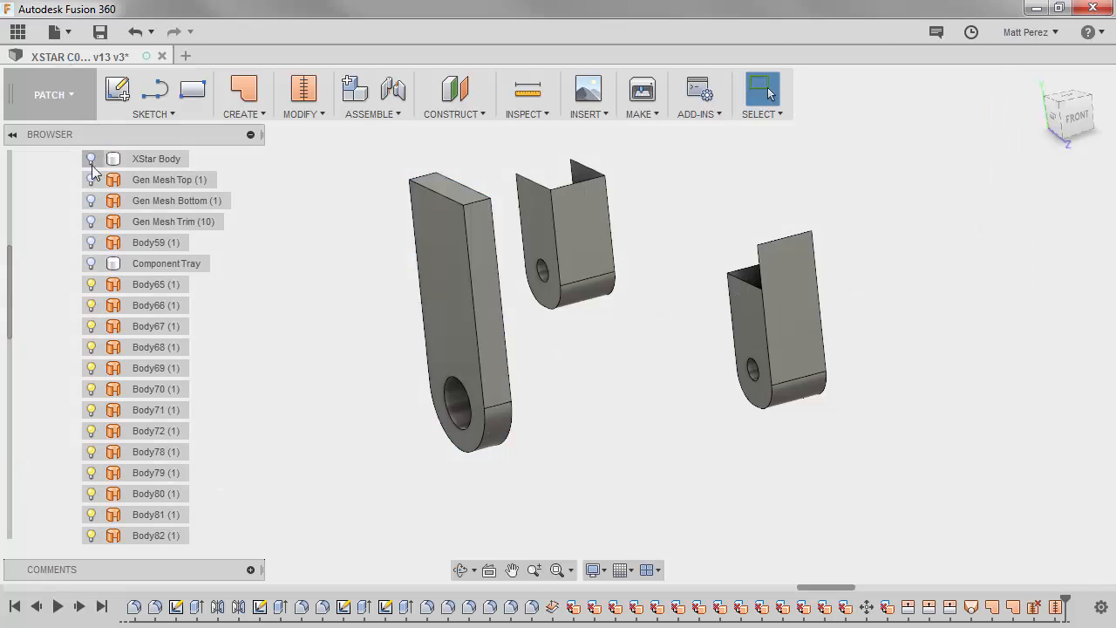
pyautogui.click(91, 158)
pyautogui.keyDown('shift'); pyautogui.moveTo(578, 374); pyautogui.dragTo(533, 212, button='middle'); pyautogui.keyUp('shift')
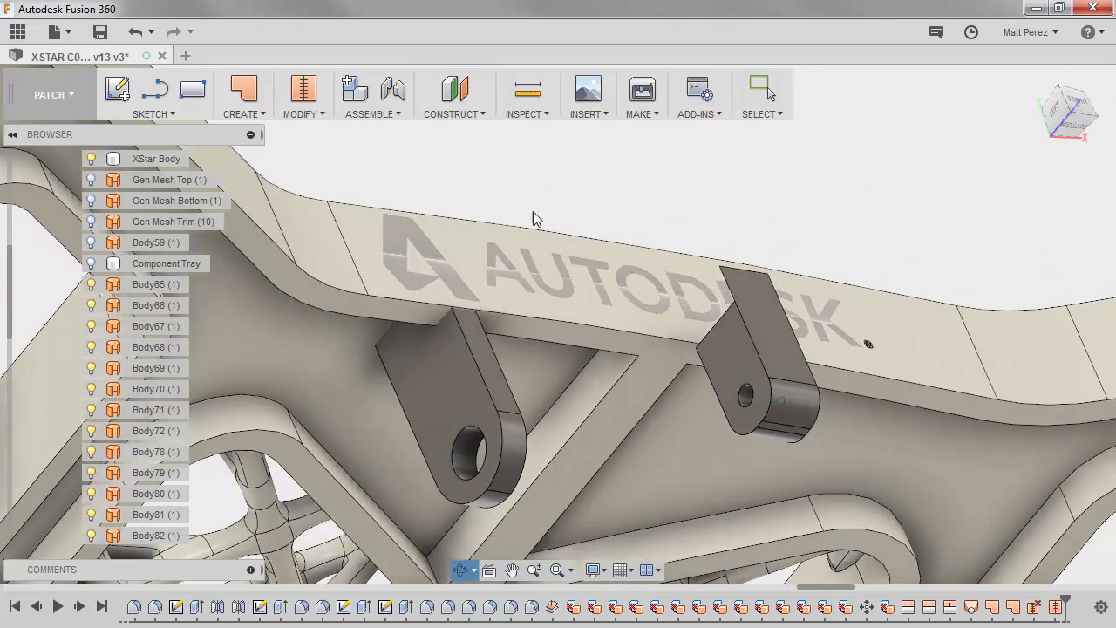
pyautogui.press('Escape')
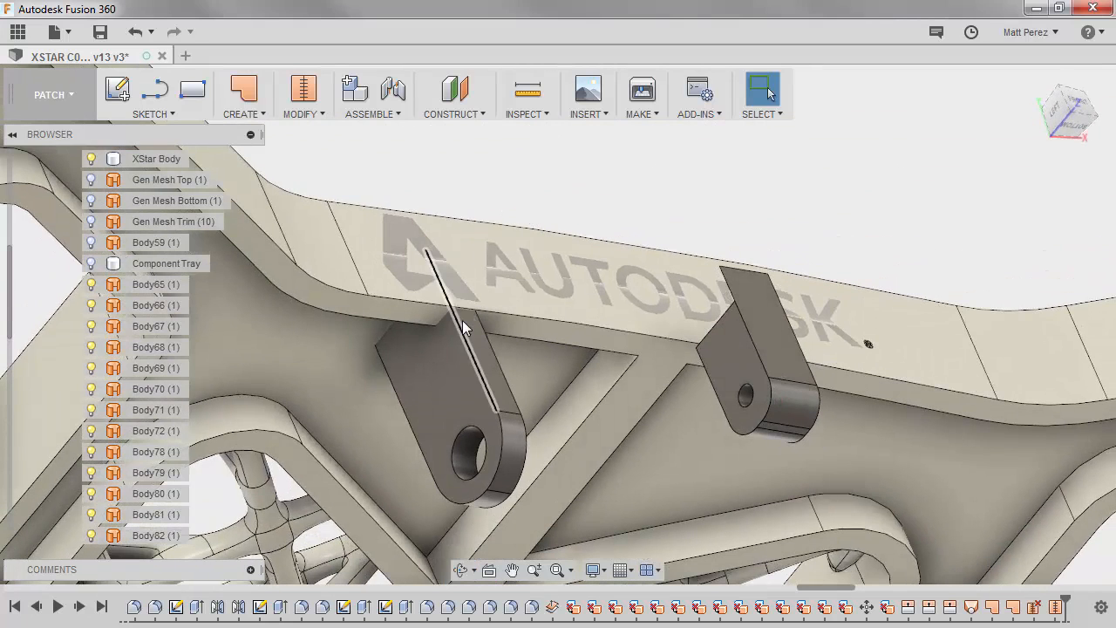
pyautogui.click(448, 334)
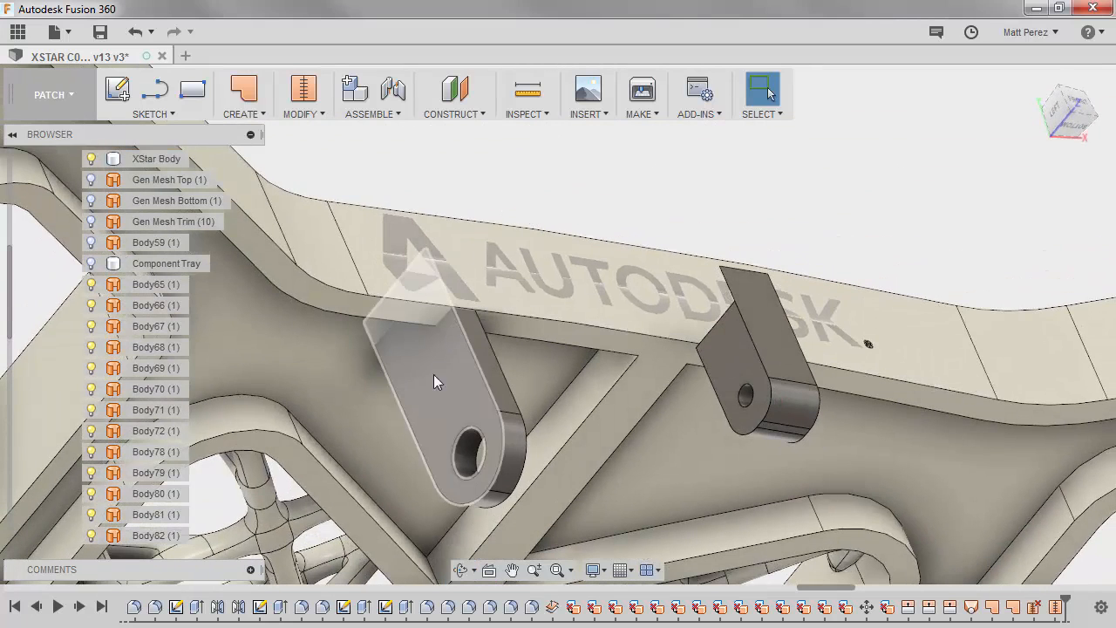
pyautogui.click(339, 332)
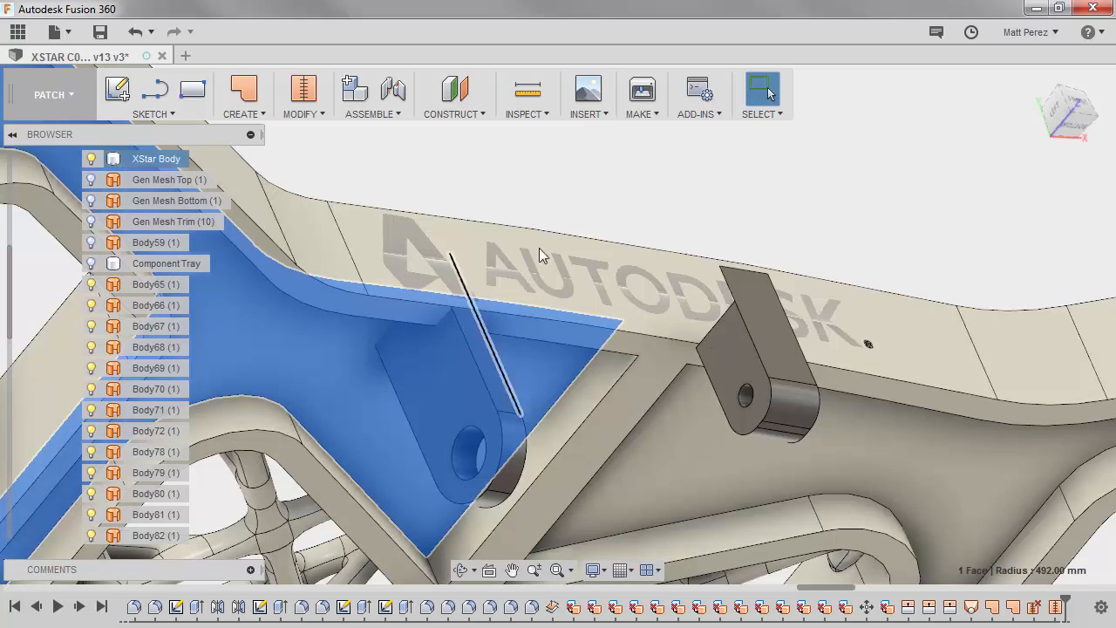
pyautogui.click(462, 294)
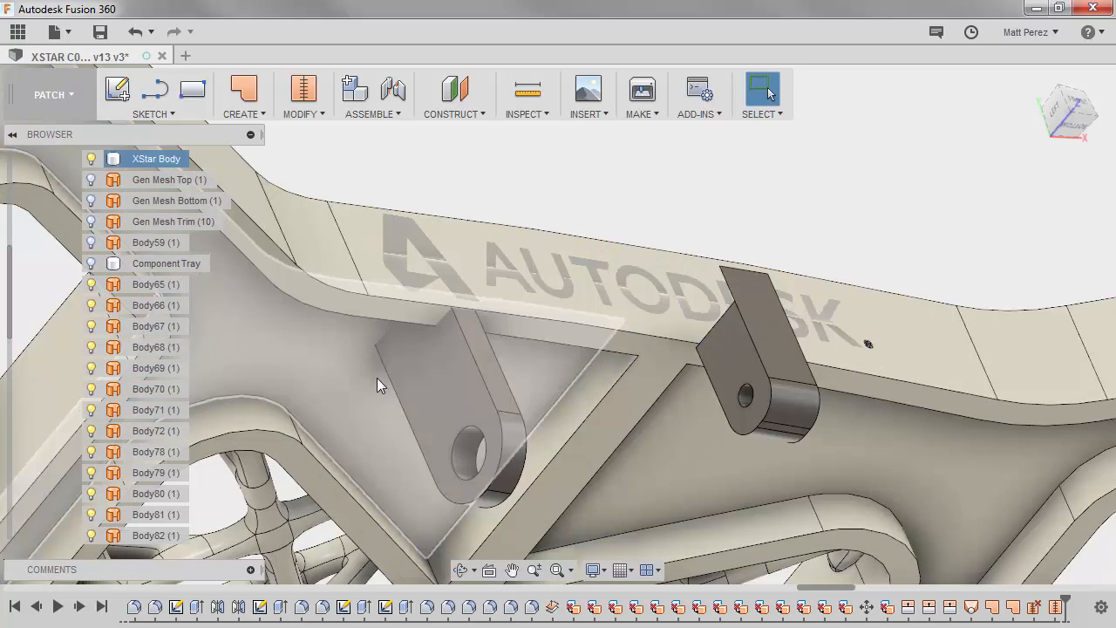
pyautogui.keyDown('shift'); pyautogui.moveTo(371, 339); pyautogui.dragTo(621, 330, button='middle'); pyautogui.keyUp('shift')
pyautogui.scroll(2, 705, 301)
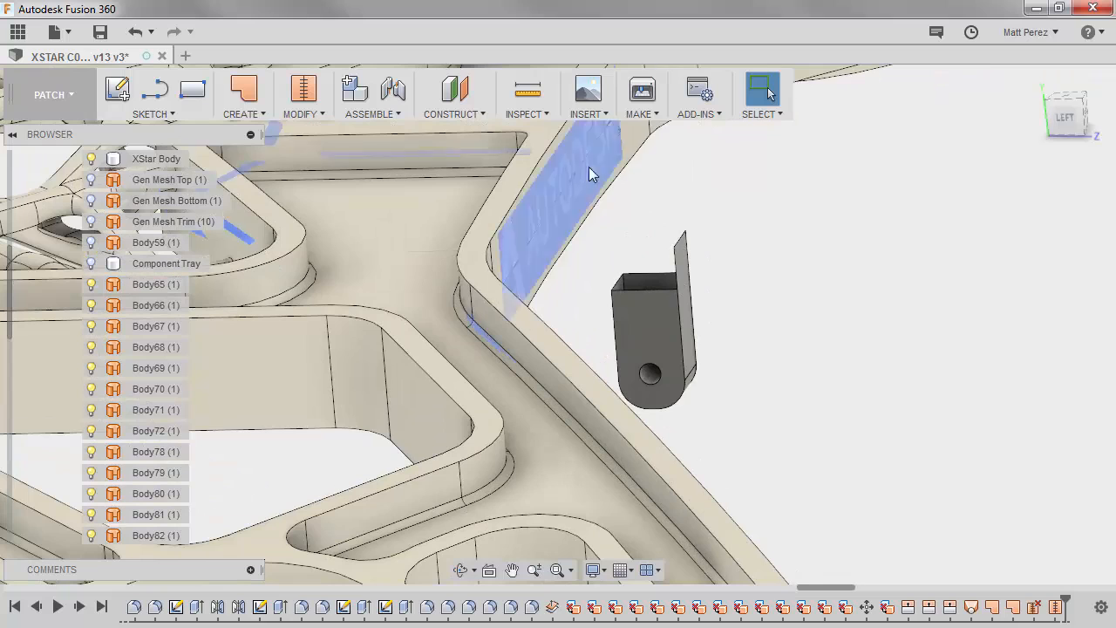
pyautogui.keyDown('shift'); pyautogui.moveTo(618, 279); pyautogui.dragTo(646, 287, button='middle'); pyautogui.keyUp('shift')
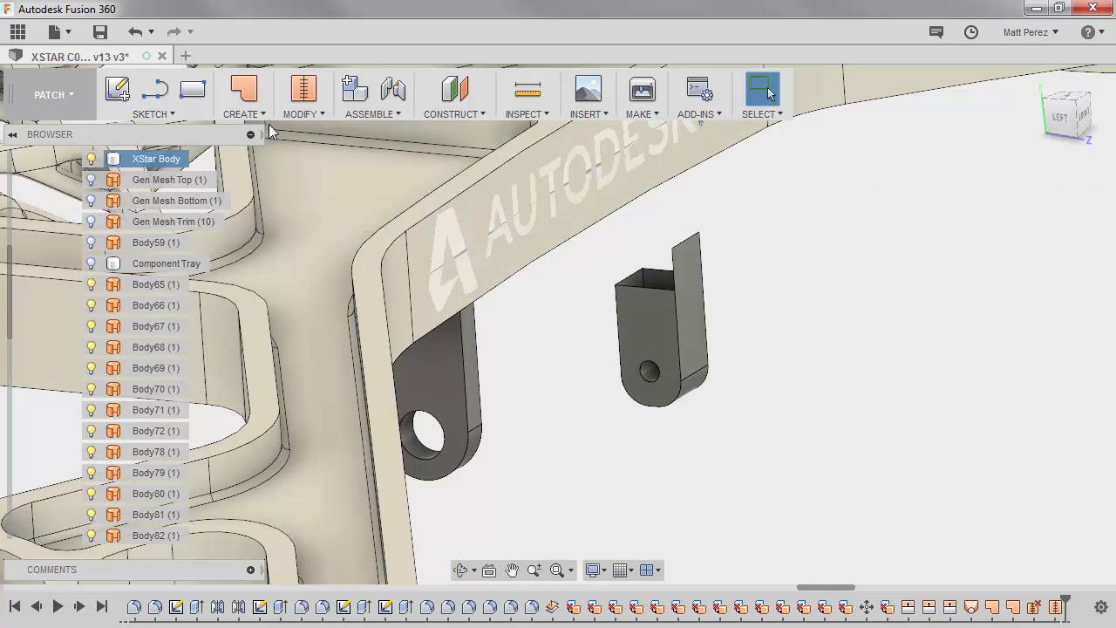
# Offset only the frame's Autodesk logo face by 0.00 mm as a new body, with chain selection disabled.
pyautogui.click(244, 114)
pyautogui.click(249, 238)
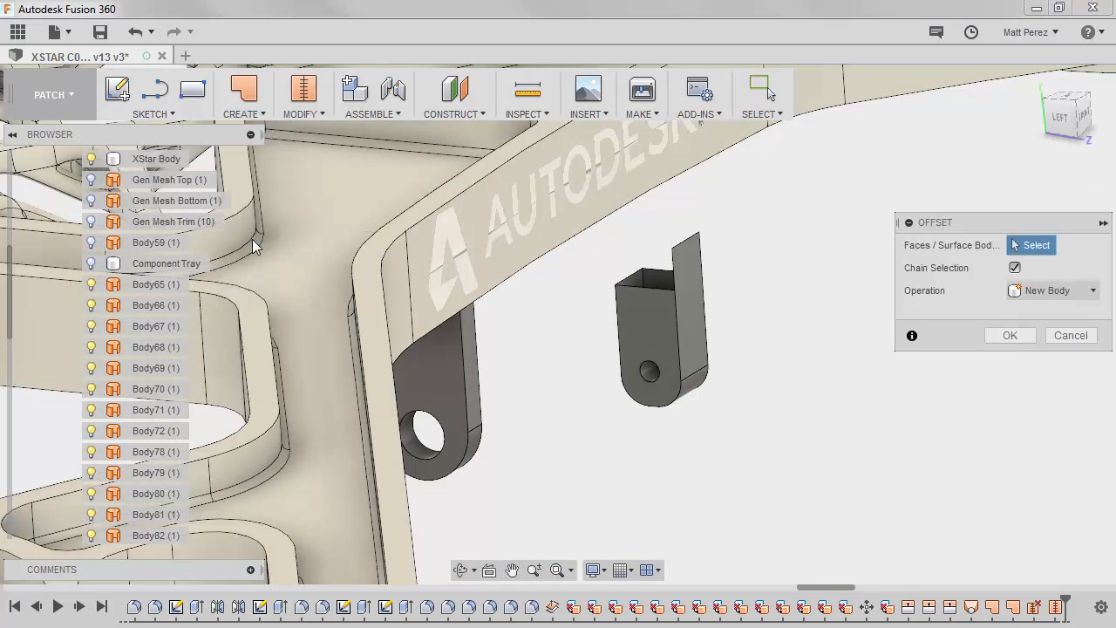
pyautogui.click(544, 212)
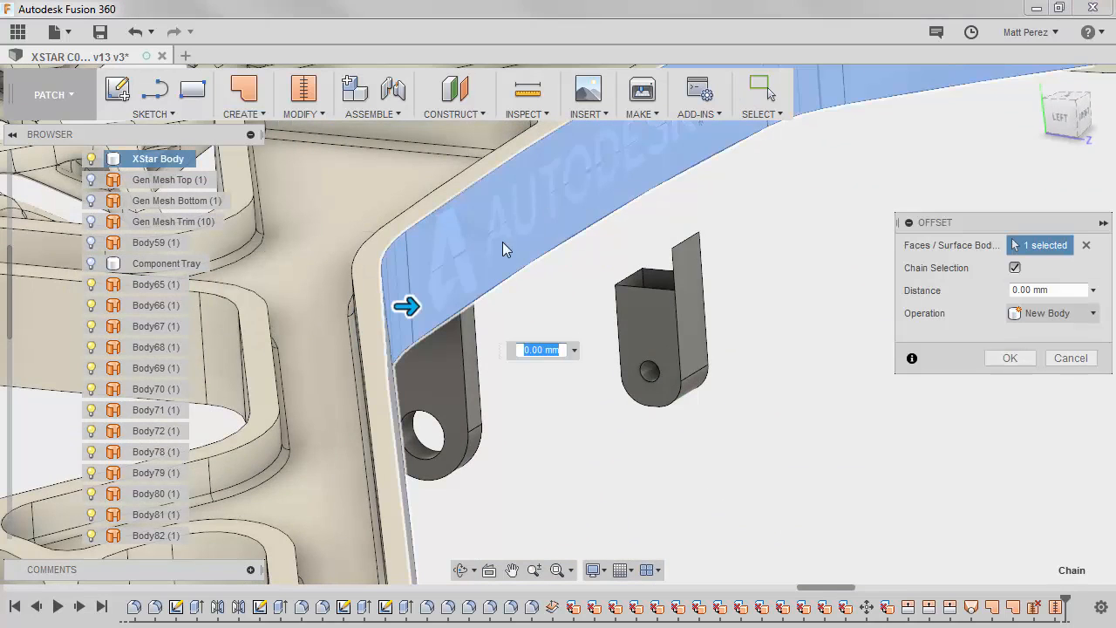
pyautogui.click(1015, 268)
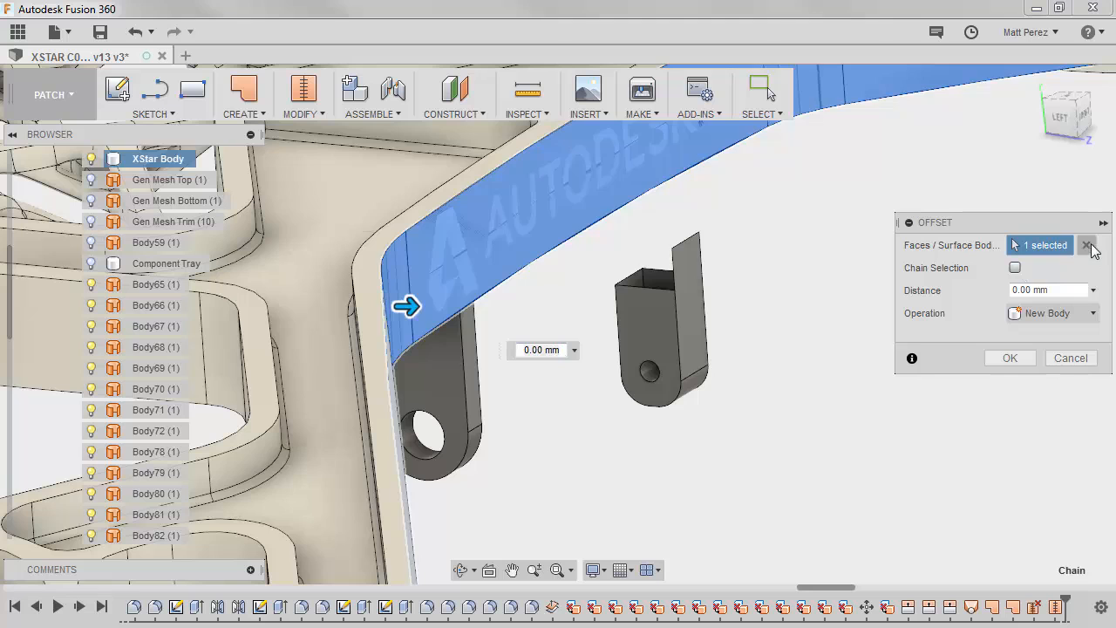
pyautogui.click(1087, 245)
pyautogui.click(521, 178)
pyautogui.keyDown('shift'); pyautogui.moveTo(588, 252); pyautogui.dragTo(568, 266, button='middle'); pyautogui.keyUp('shift')
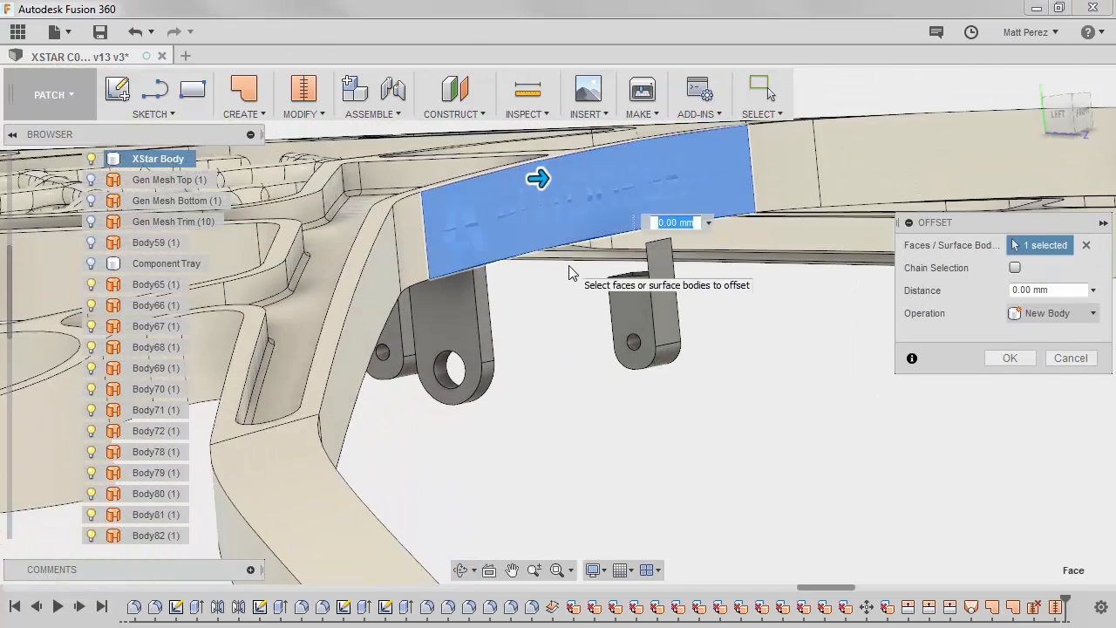
pyautogui.click(1009, 357)
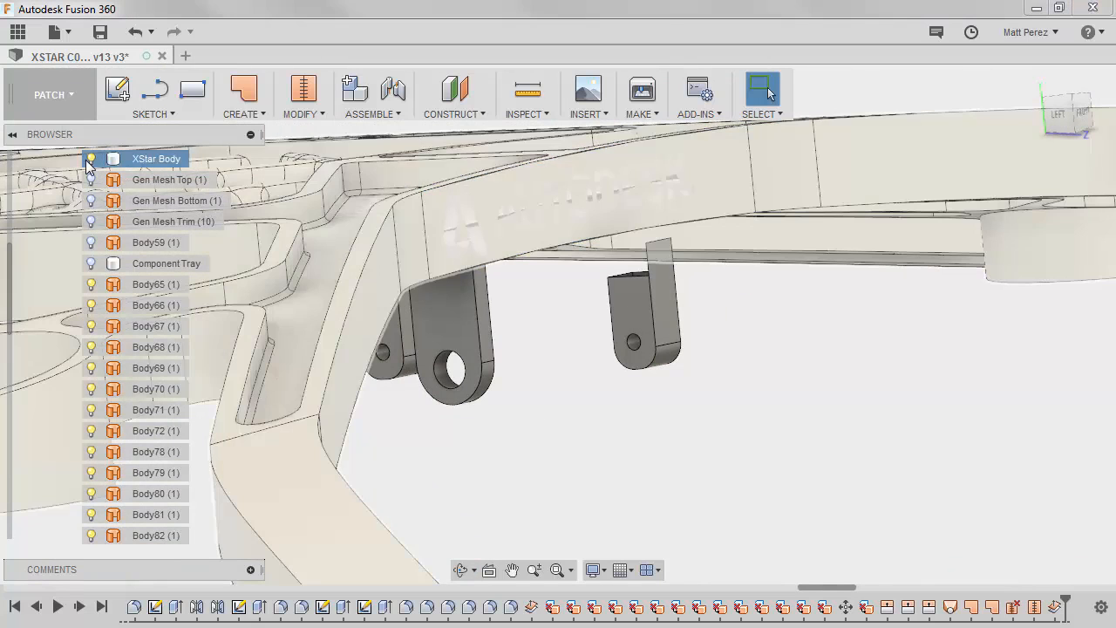
# Hide the XStar Body and examine where the copied logo face meets the lengthened lug.
pyautogui.click(91, 160)
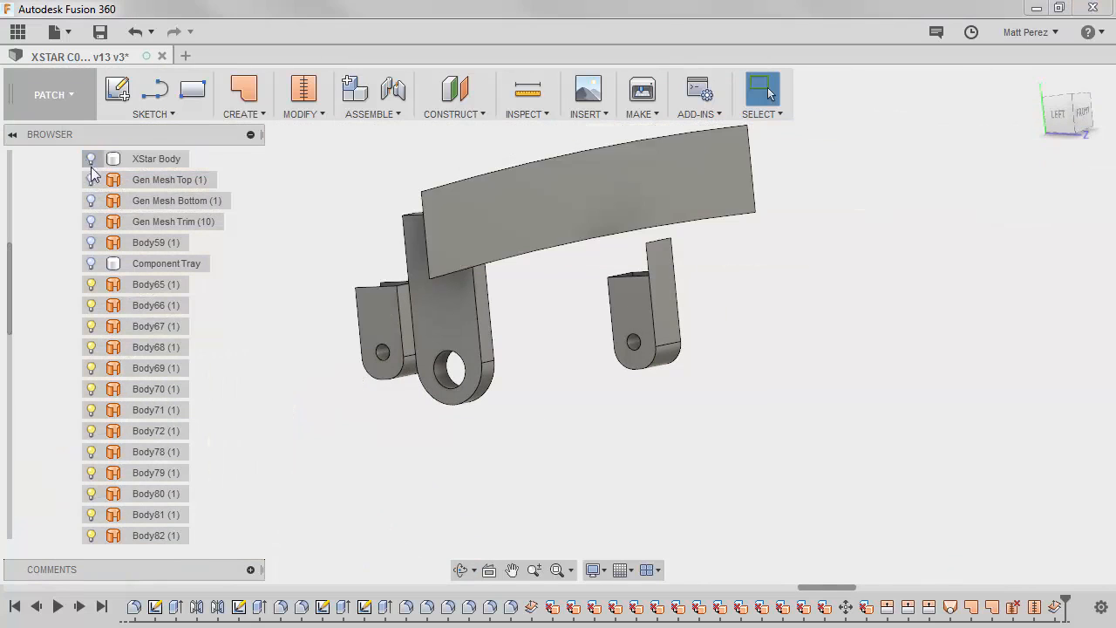
pyautogui.keyDown('shift'); pyautogui.moveTo(551, 326); pyautogui.dragTo(587, 264, button='middle'); pyautogui.keyUp('shift')
pyautogui.scroll(5, 601, 265)
pyautogui.scroll(3, 613, 230)
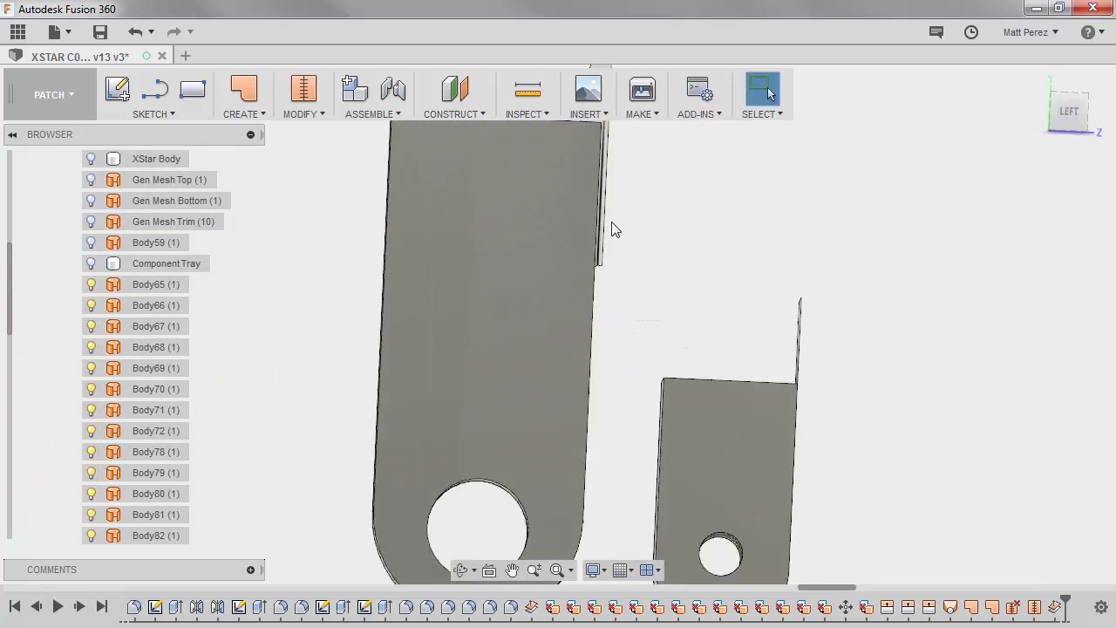
pyautogui.scroll(4, 613, 229)
pyautogui.keyDown('shift'); pyautogui.moveTo(579, 259); pyautogui.dragTo(583, 311, button='middle'); pyautogui.keyUp('shift')
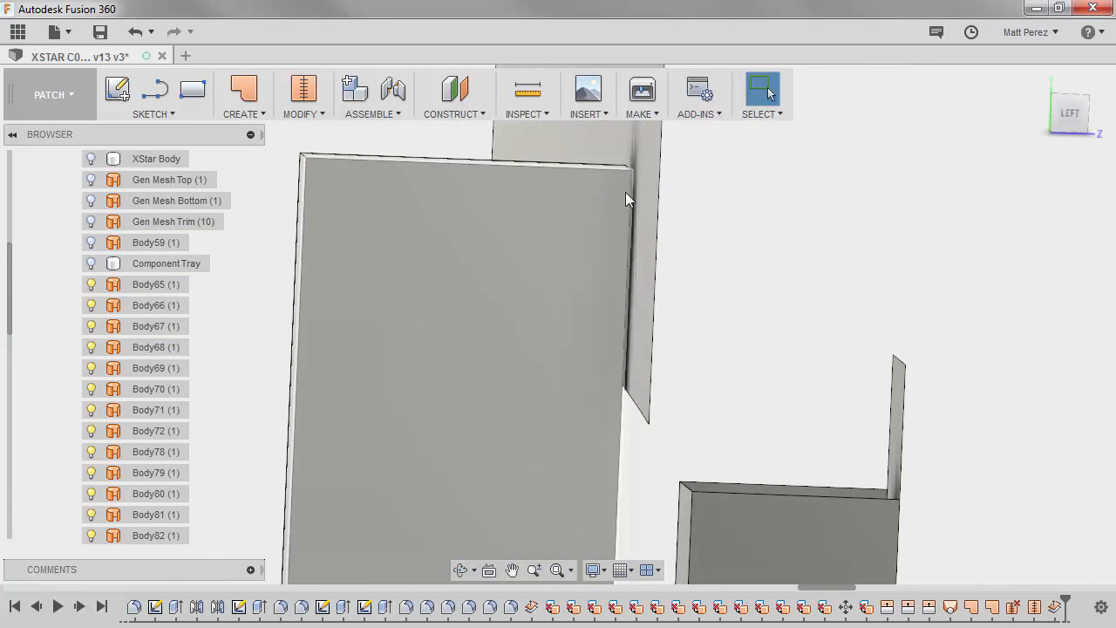
pyautogui.scroll(-2, 622, 193)
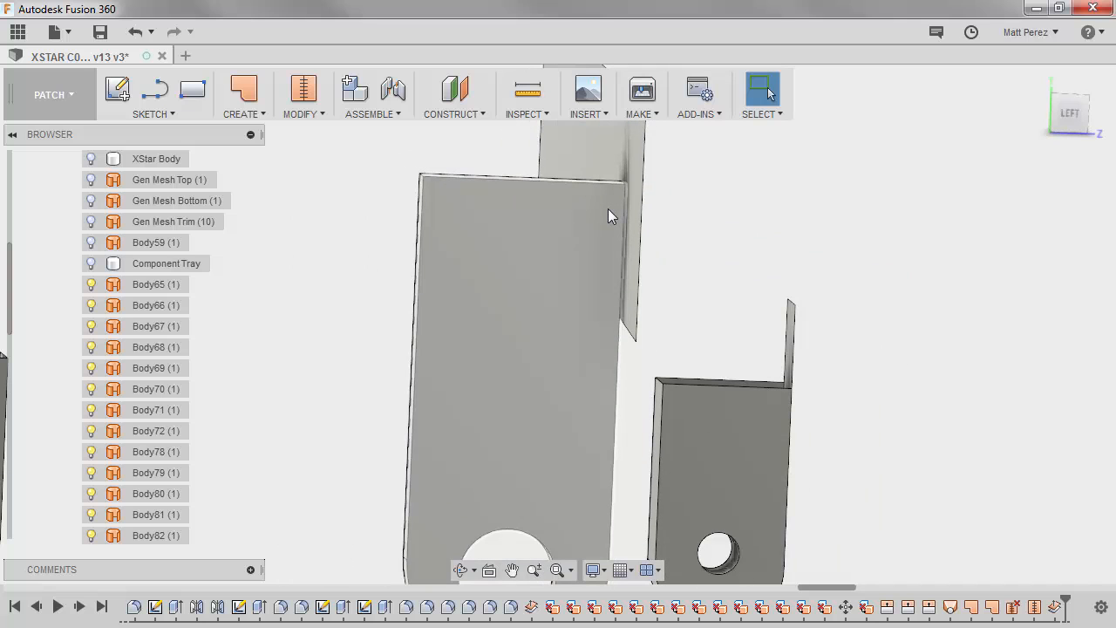
pyautogui.keyDown('shift'); pyautogui.moveTo(568, 299); pyautogui.dragTo(616, 306, button='middle'); pyautogui.keyUp('shift')
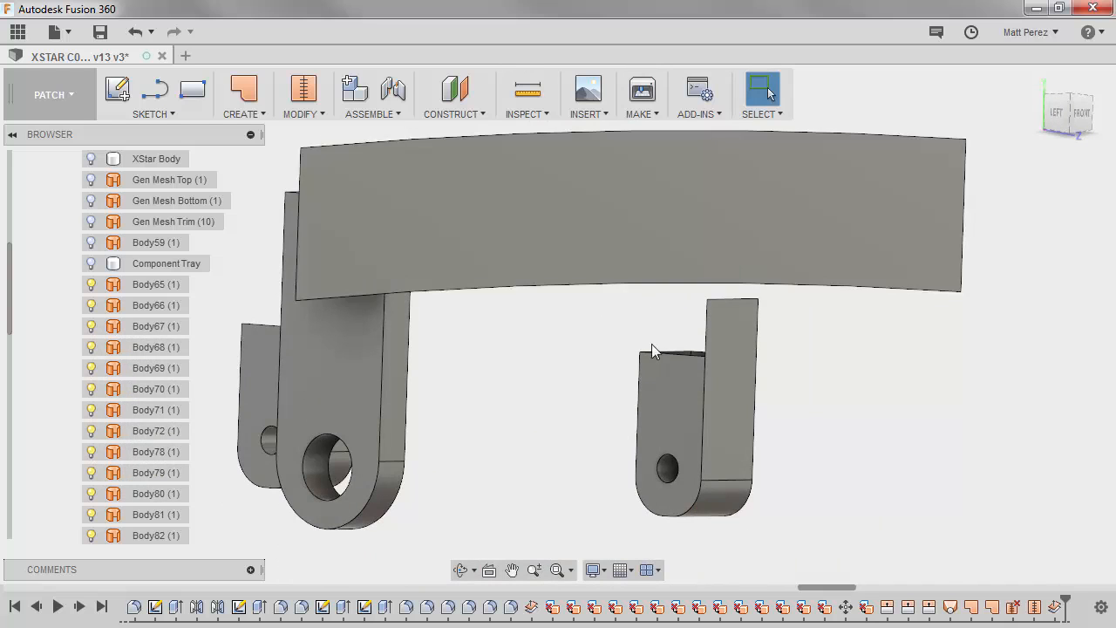
# Start a new sketch on the YZ origin plane of the XSTAR component.
pyautogui.scroll(3, 114, 270)
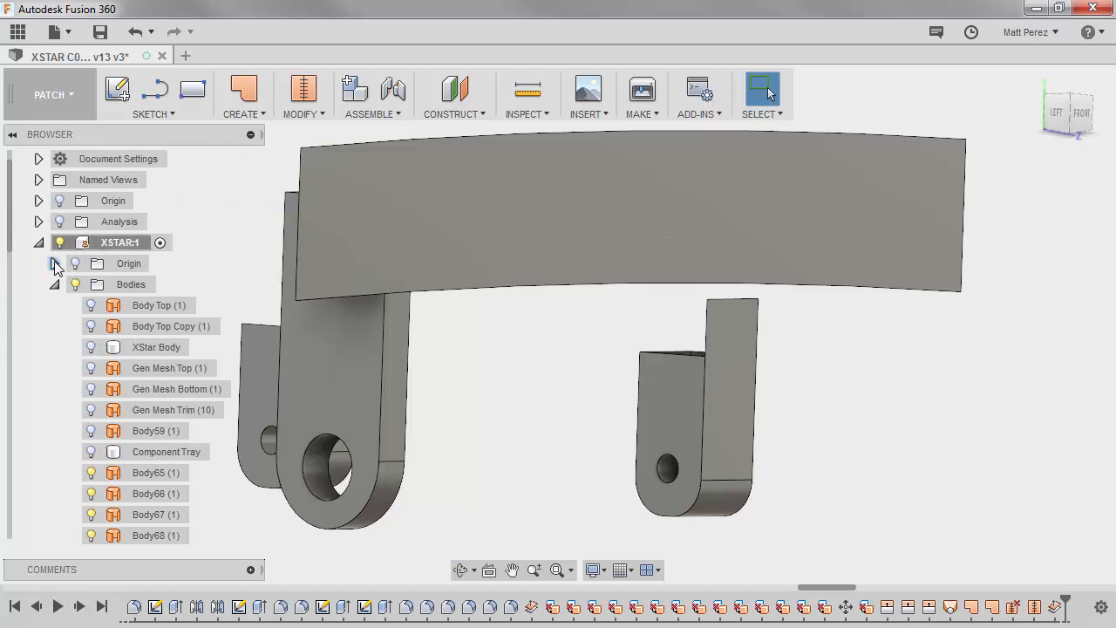
pyautogui.click(55, 263)
pyautogui.scroll(-3, 338, 322)
pyautogui.scroll(-3, 625, 392)
pyautogui.click(138, 368)
pyautogui.keyDown('shift'); pyautogui.moveTo(523, 389); pyautogui.dragTo(458, 423, button='middle'); pyautogui.keyUp('shift')
pyautogui.click(138, 410)
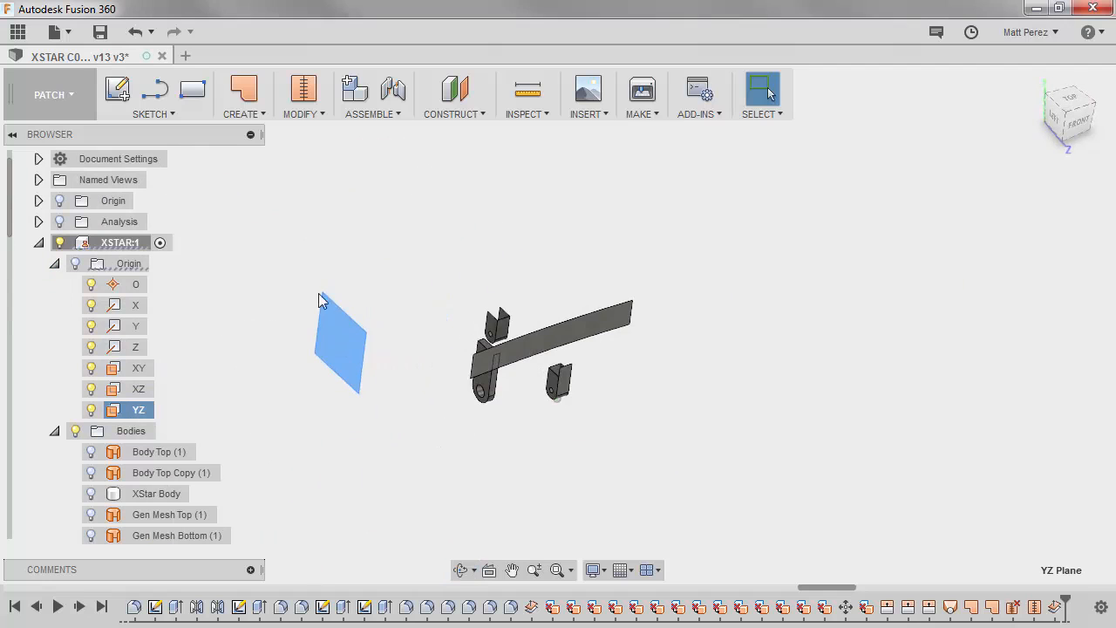
pyautogui.click(119, 91)
pyautogui.click(242, 114)
# Intersect the small lug's two side faces and the copied logo face with the sketch plane to include their section lines.
pyautogui.click(166, 114)
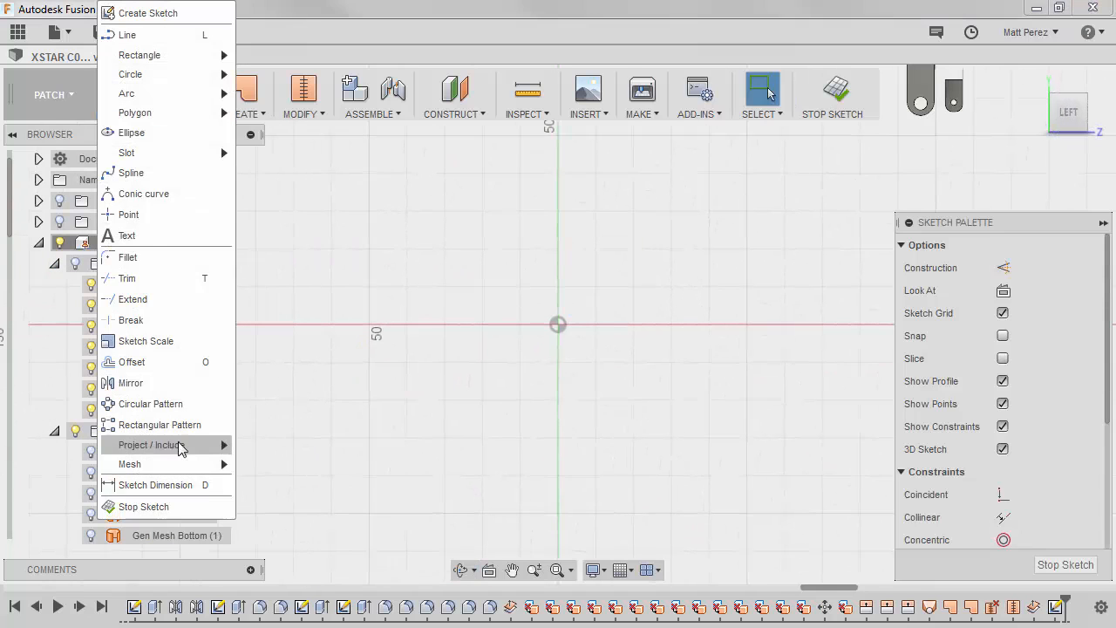
pyautogui.moveTo(174, 444)
pyautogui.click(286, 465)
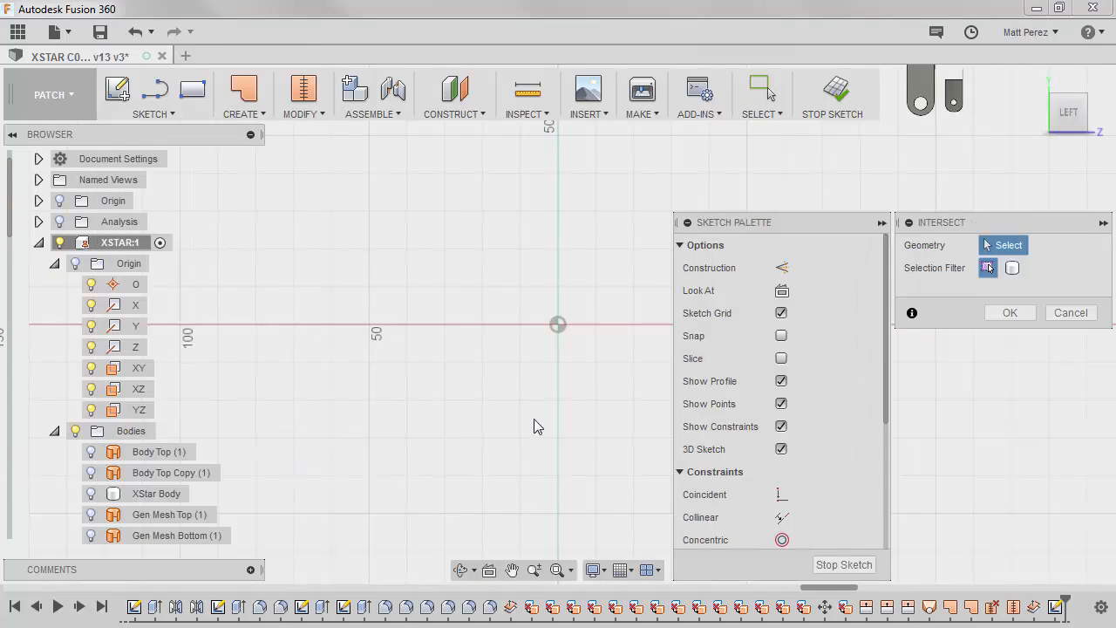
pyautogui.moveTo(494, 330); pyautogui.dragTo(155, 377, button='middle')
pyautogui.moveTo(683, 192); pyautogui.dragTo(474, 334, button='middle')
pyautogui.scroll(9, 416, 295)
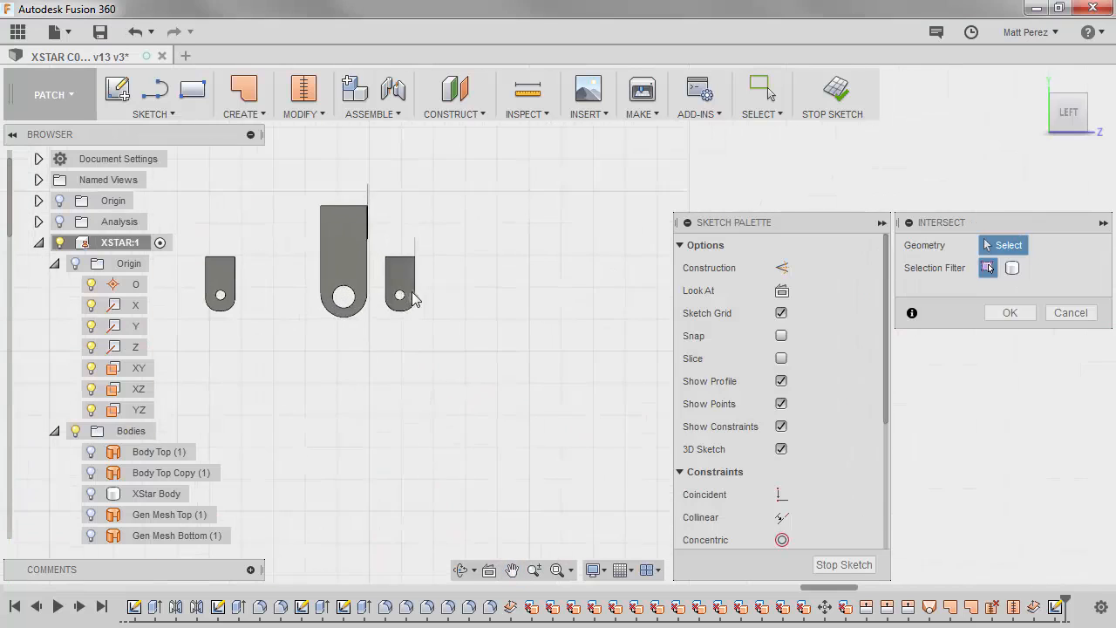
pyautogui.moveTo(405, 265)
pyautogui.keyDown('shift'); pyautogui.mouseDown(button='middle')
pyautogui.moveTo(419, 242)
pyautogui.moveTo(402, 263)
pyautogui.moveTo(520, 280)
pyautogui.moveTo(367, 200)
pyautogui.moveTo(531, 312)
pyautogui.mouseUp(button='middle'); pyautogui.keyUp('shift')
pyautogui.scroll(-3, 521, 275)
pyautogui.scroll(-5, 576, 316)
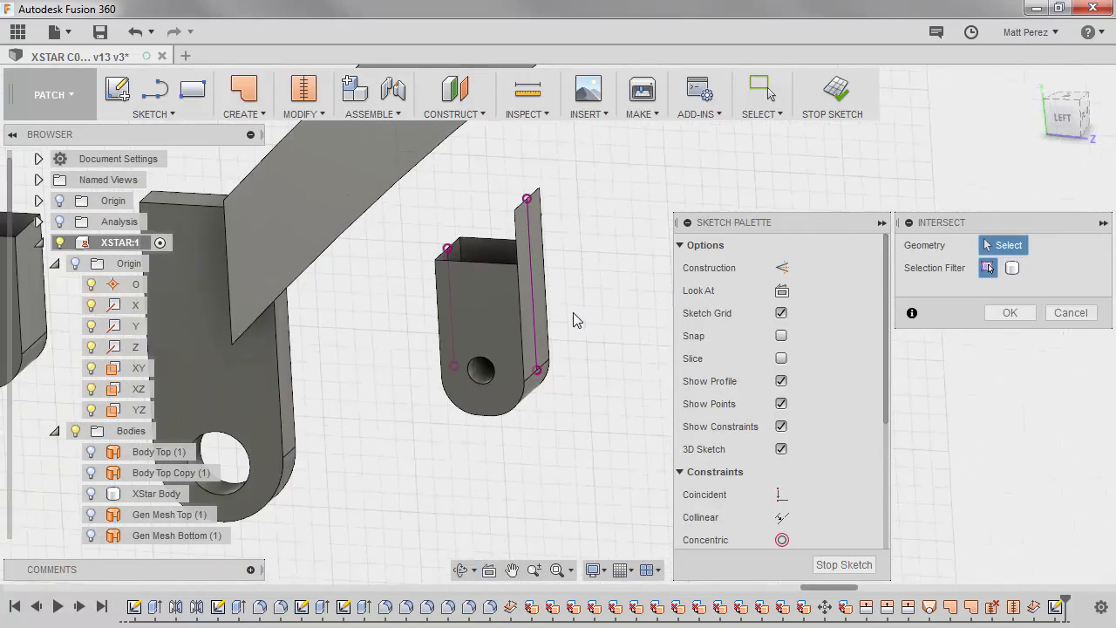
pyautogui.scroll(-2, 556, 266)
pyautogui.click(461, 153)
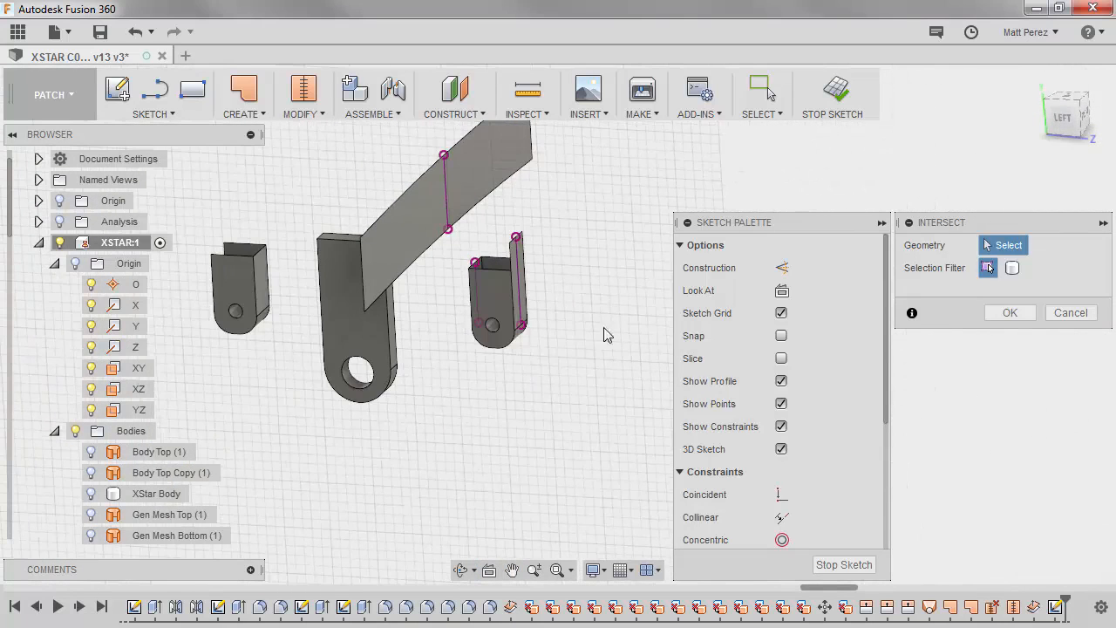
pyautogui.click(1013, 313)
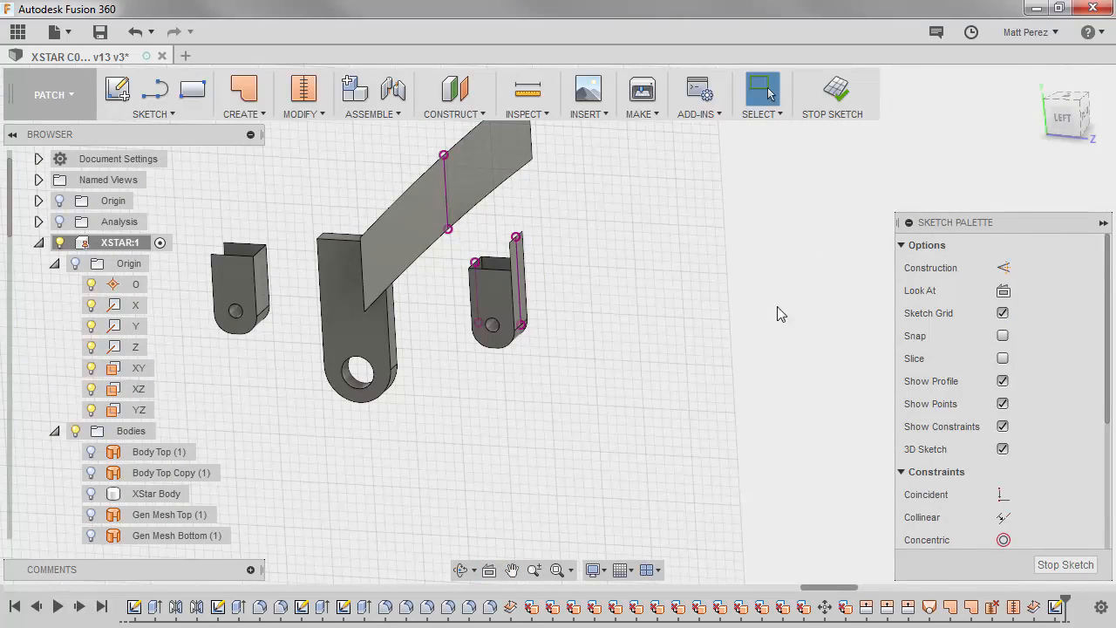
# Sketch a two-point spline from the upper end of the small lug's outer section line to the upper end of the logo face's line.
pyautogui.click(1063, 120)
pyautogui.scroll(4, 509, 199)
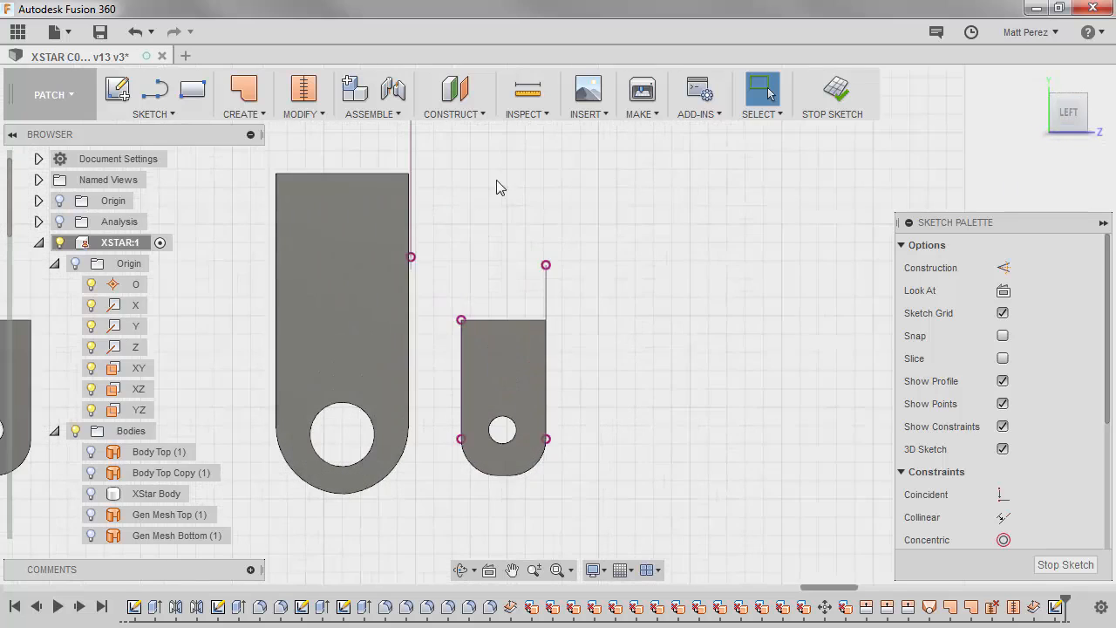
pyautogui.scroll(-2, 470, 238)
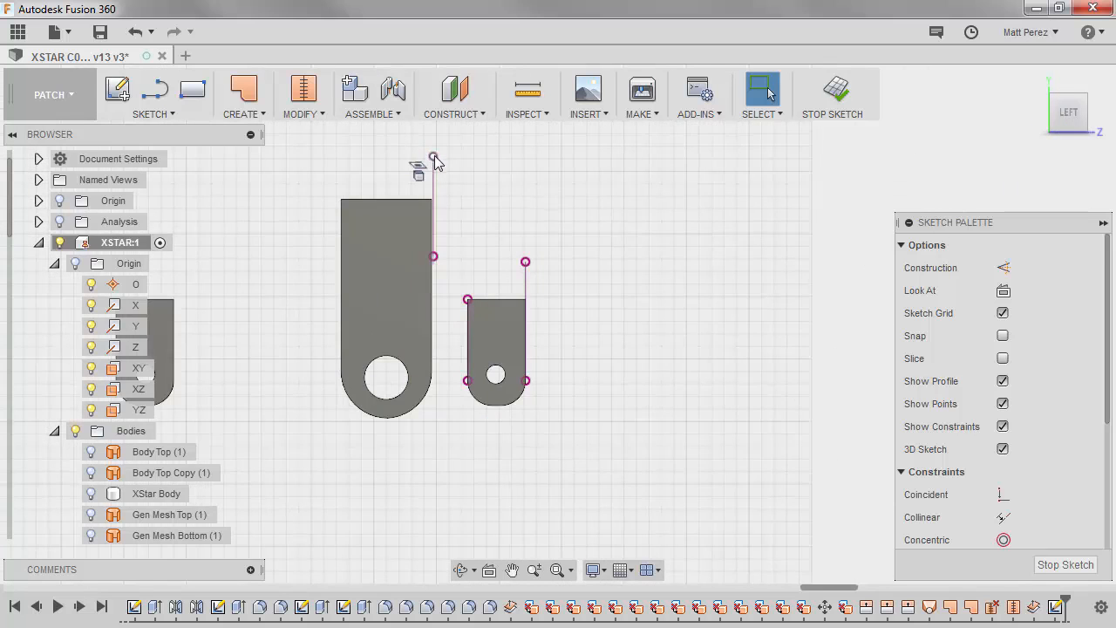
pyautogui.scroll(1, 436, 162)
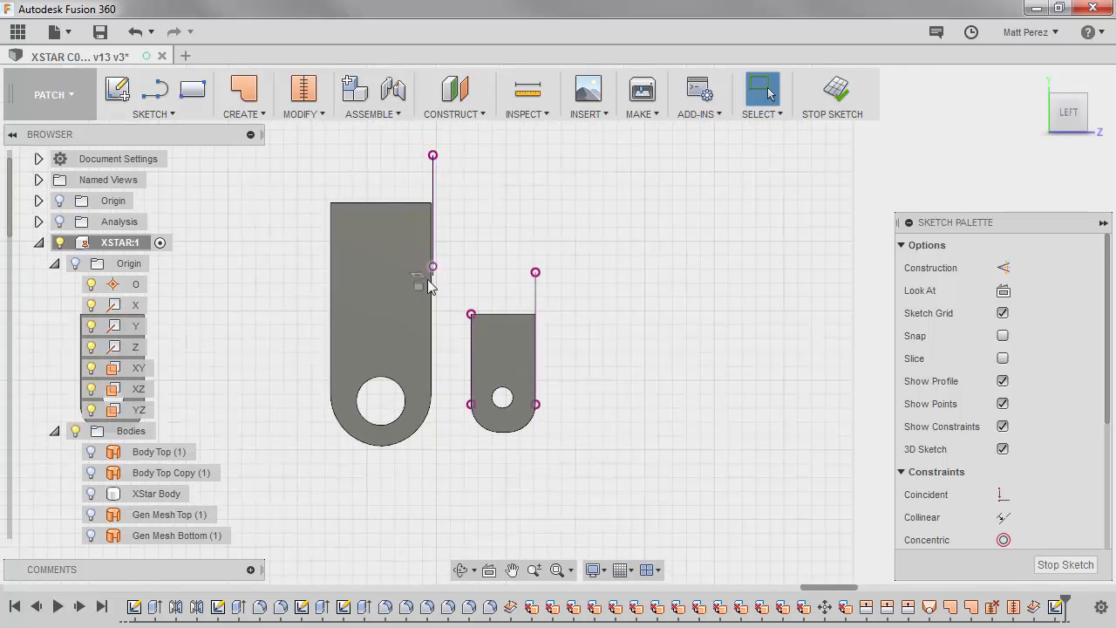
pyautogui.click(228, 114)
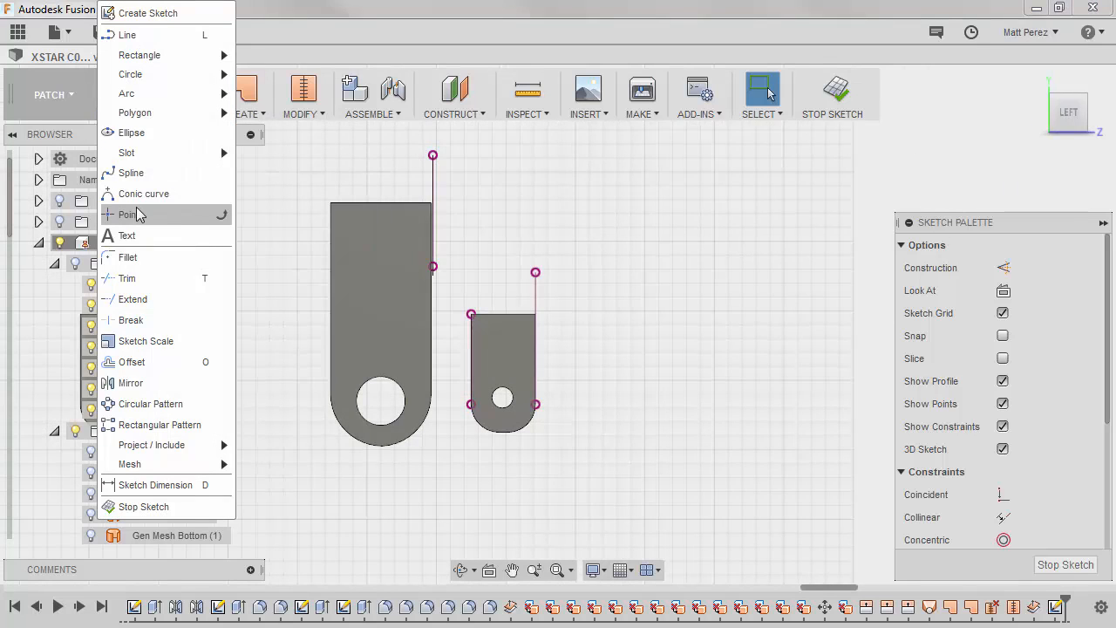
pyautogui.click(137, 172)
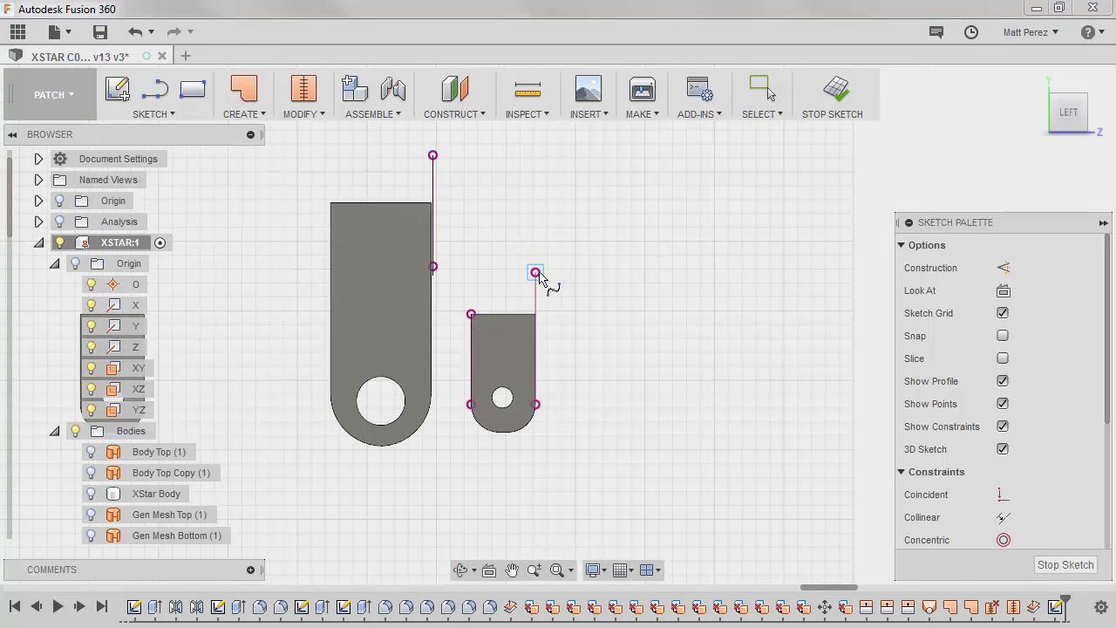
pyautogui.click(535, 273)
pyautogui.click(432, 155)
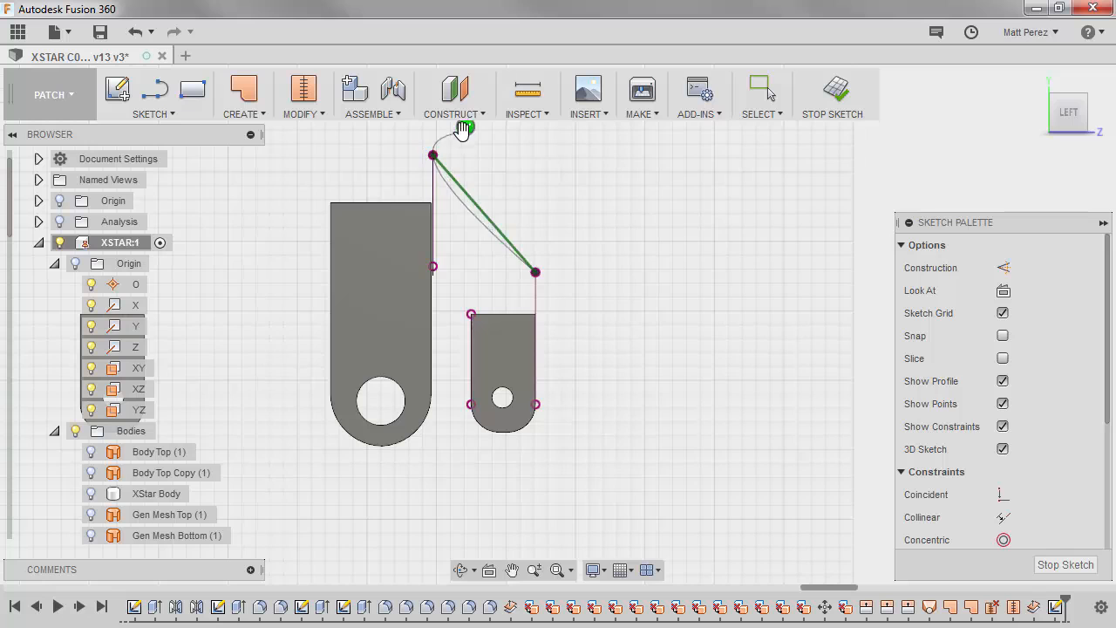
pyautogui.click(464, 129)
pyautogui.scroll(2, 575, 289)
pyautogui.press('Escape')
# Make the spline tangent to the small lug's outer section line.
pyautogui.click(494, 237)
pyautogui.keyDown('shift'); pyautogui.click(522, 304); pyautogui.keyUp('shift')
pyautogui.scroll(-4, 1089, 444)
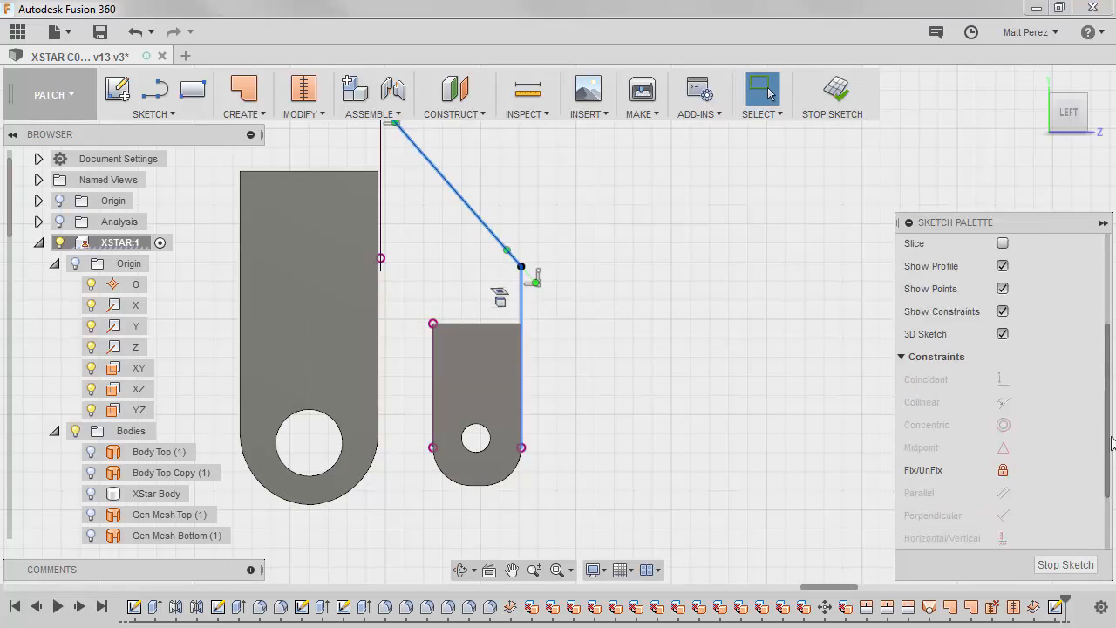
pyautogui.click(1002, 537)
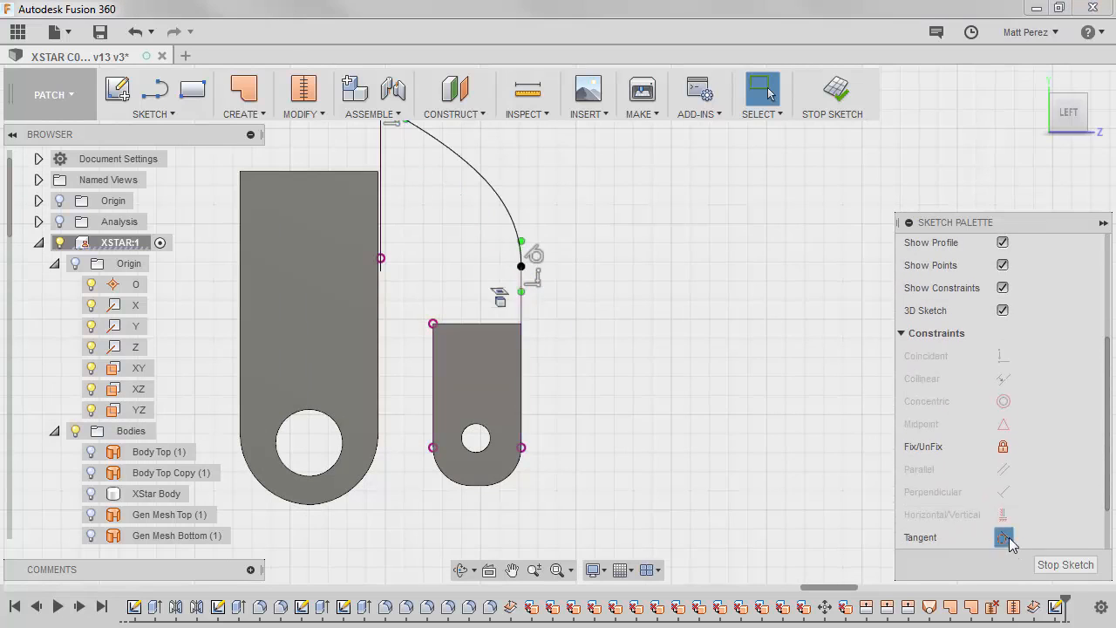
pyautogui.scroll(-1, 999, 523)
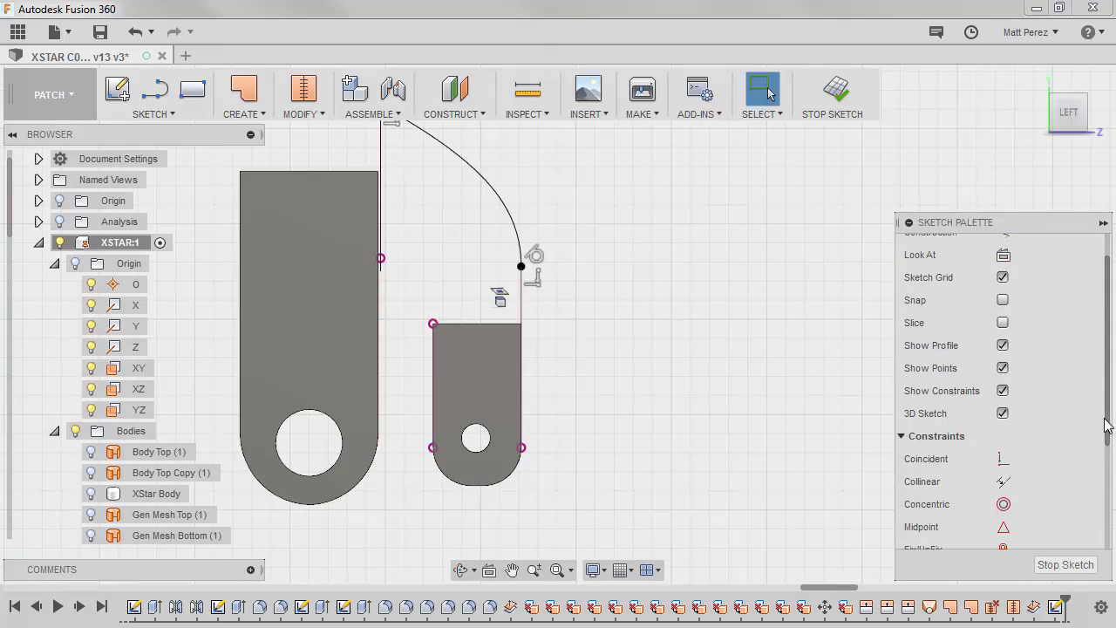
# Level the spline's tangent handle at the logo face end and constrain it horizontal.
pyautogui.scroll(-2, 672, 357)
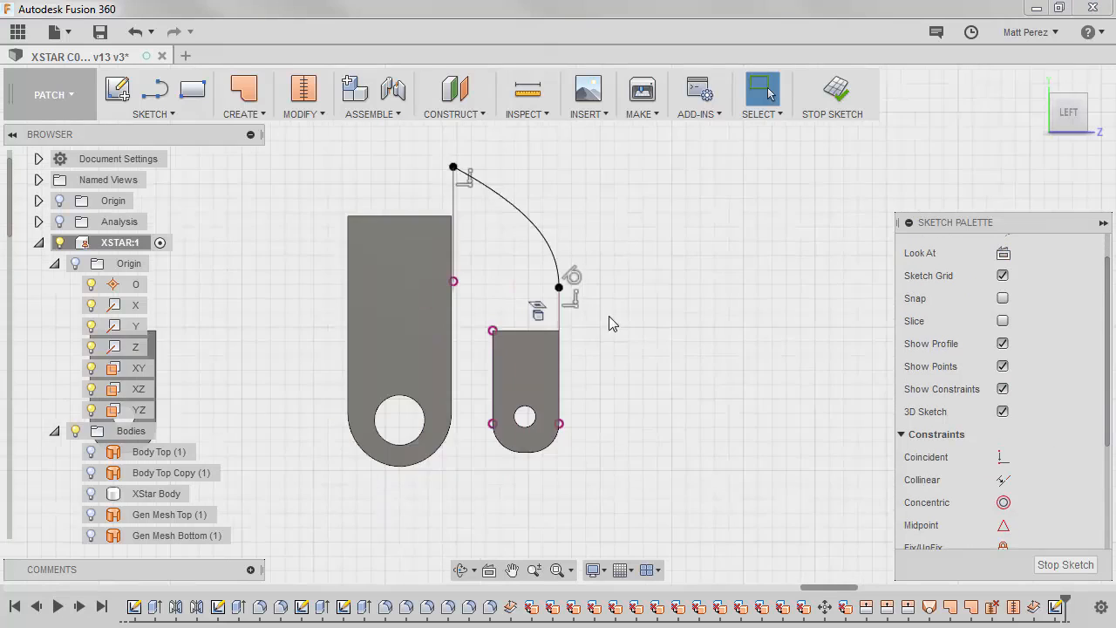
pyautogui.click(485, 212)
pyautogui.scroll(2, 500, 221)
pyautogui.scroll(1, 496, 221)
pyautogui.moveTo(415, 165); pyautogui.dragTo(404, 178)
pyautogui.scroll(-3, 1040, 468)
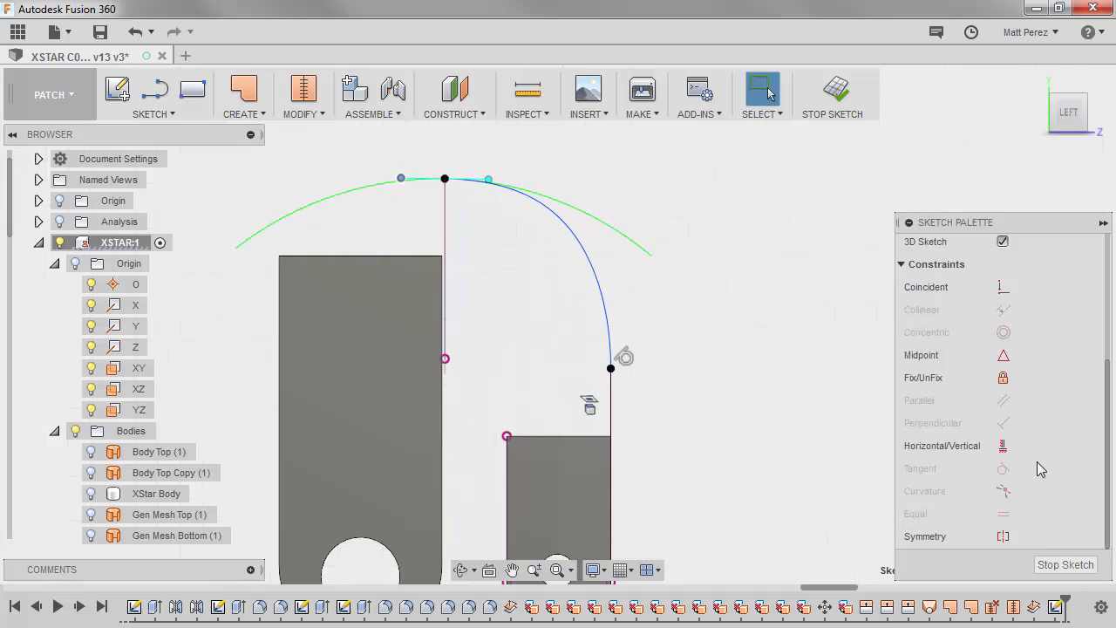
pyautogui.scroll(3, 1007, 453)
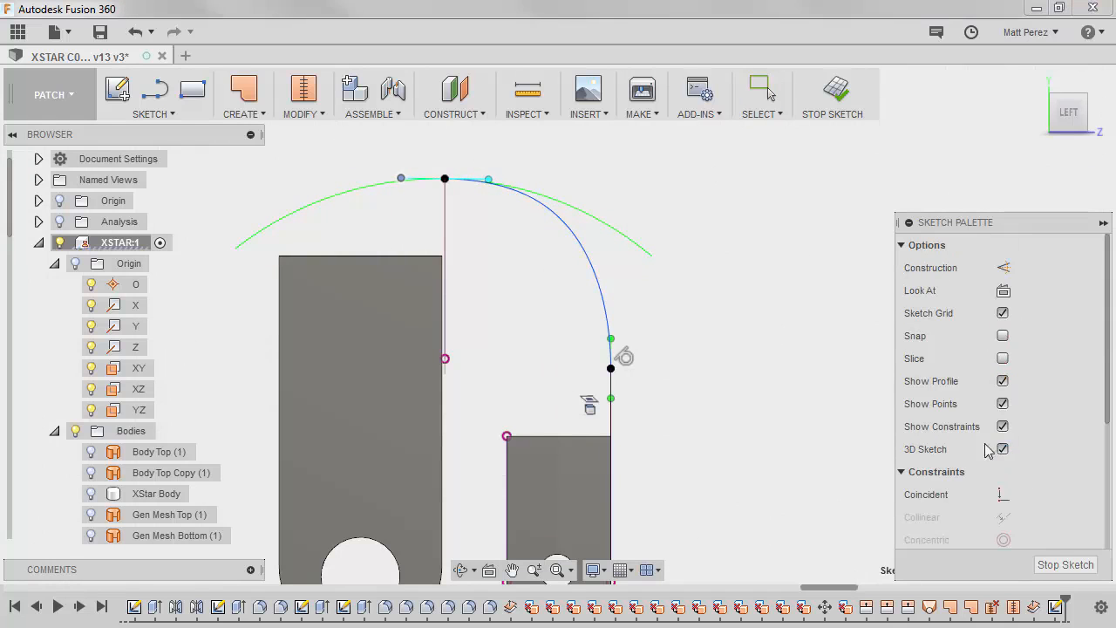
pyautogui.click(489, 182)
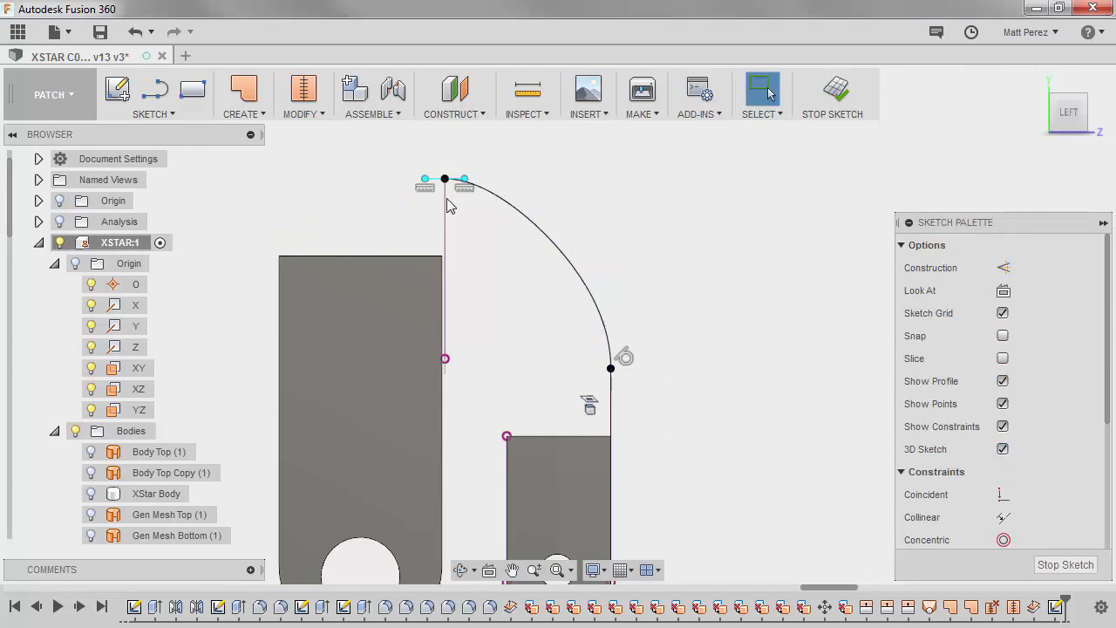
# Lengthen the spline's horizontal tangent handle to round the curve out more fully towards the small lug.
pyautogui.scroll(2, 426, 192)
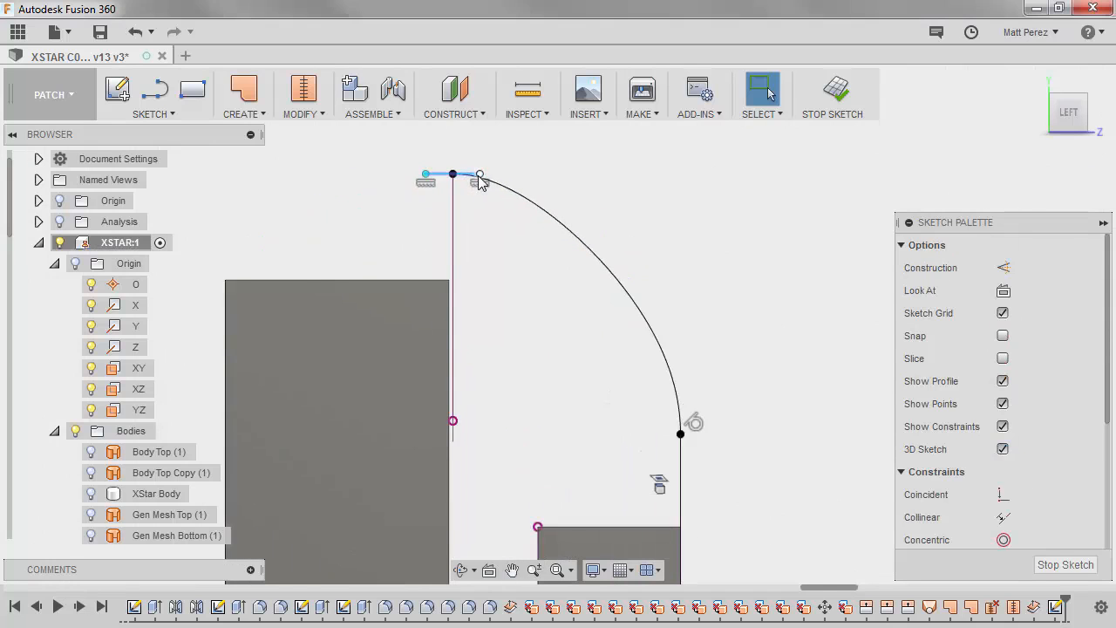
pyautogui.moveTo(480, 175); pyautogui.dragTo(528, 188)
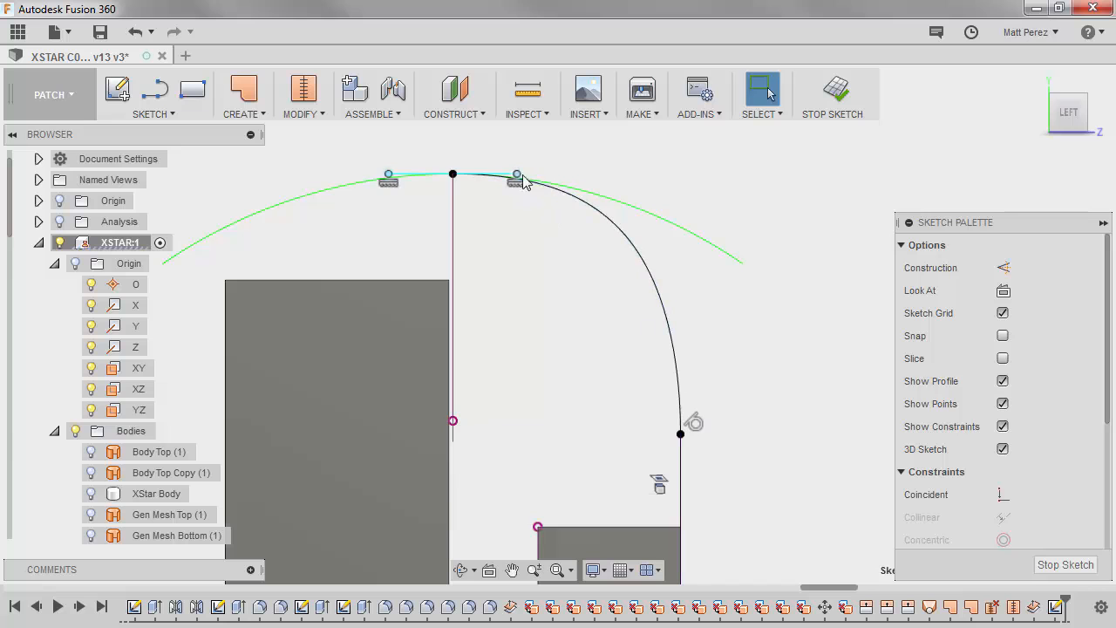
pyautogui.moveTo(514, 181)
pyautogui.mouseDown()
pyautogui.moveTo(524, 179)
pyautogui.moveTo(482, 179)
pyautogui.moveTo(518, 179)
pyautogui.moveTo(502, 184)
pyautogui.mouseUp()
pyautogui.press('Escape')
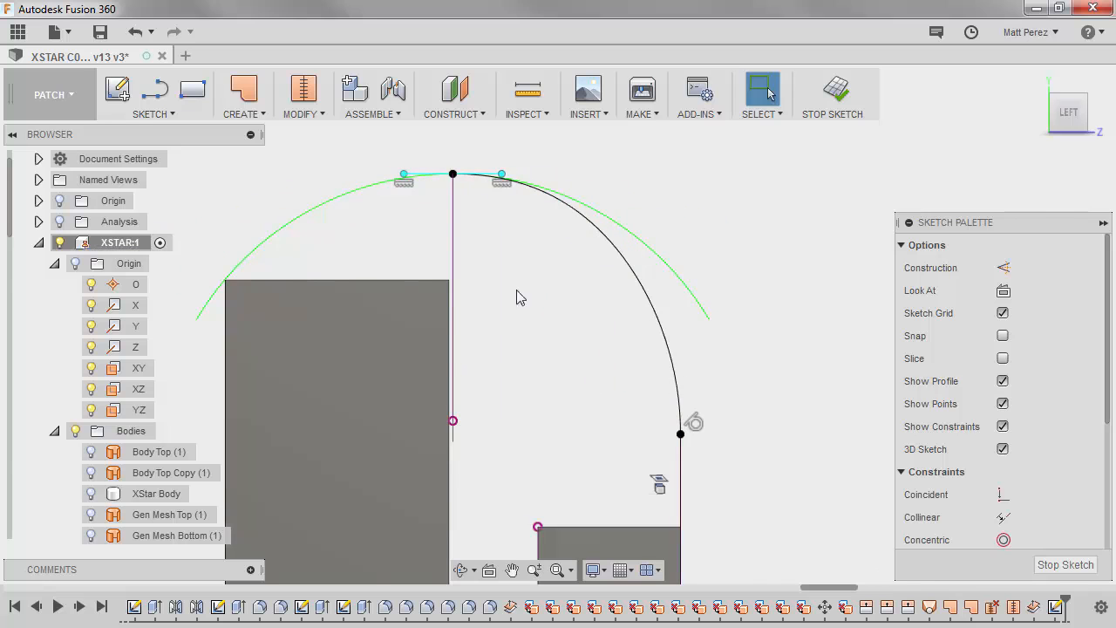
# Offset the spline and its connected lug line inward by -4.5 mm with chain selection enabled.
pyautogui.click(164, 115)
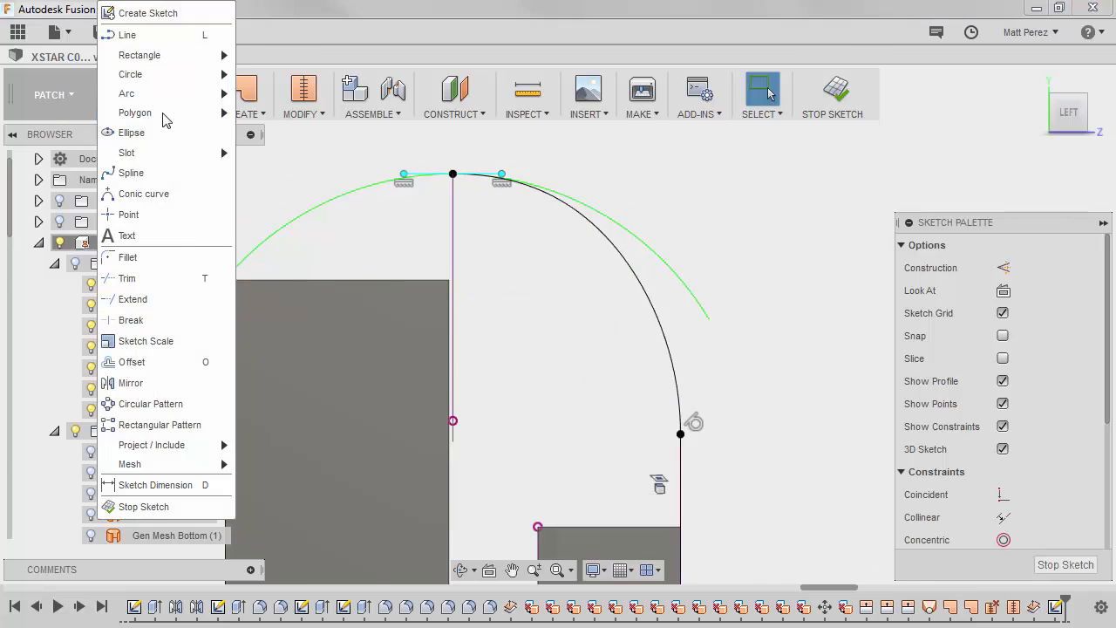
pyautogui.click(137, 360)
pyautogui.click(636, 290)
pyautogui.scroll(-3, 592, 296)
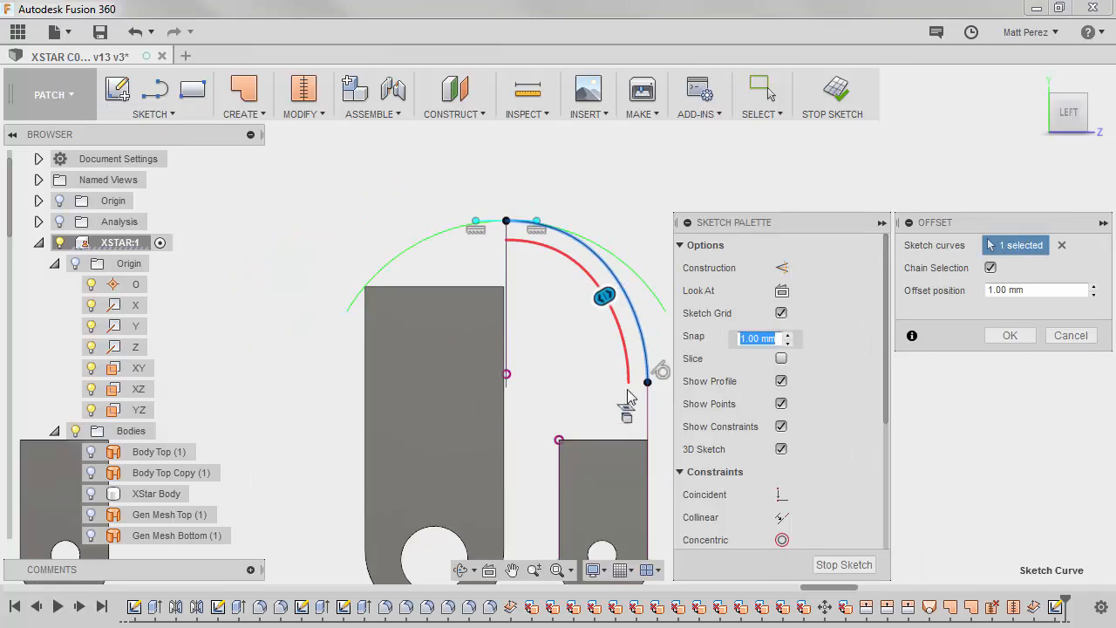
pyautogui.moveTo(628, 397); pyautogui.dragTo(558, 410)
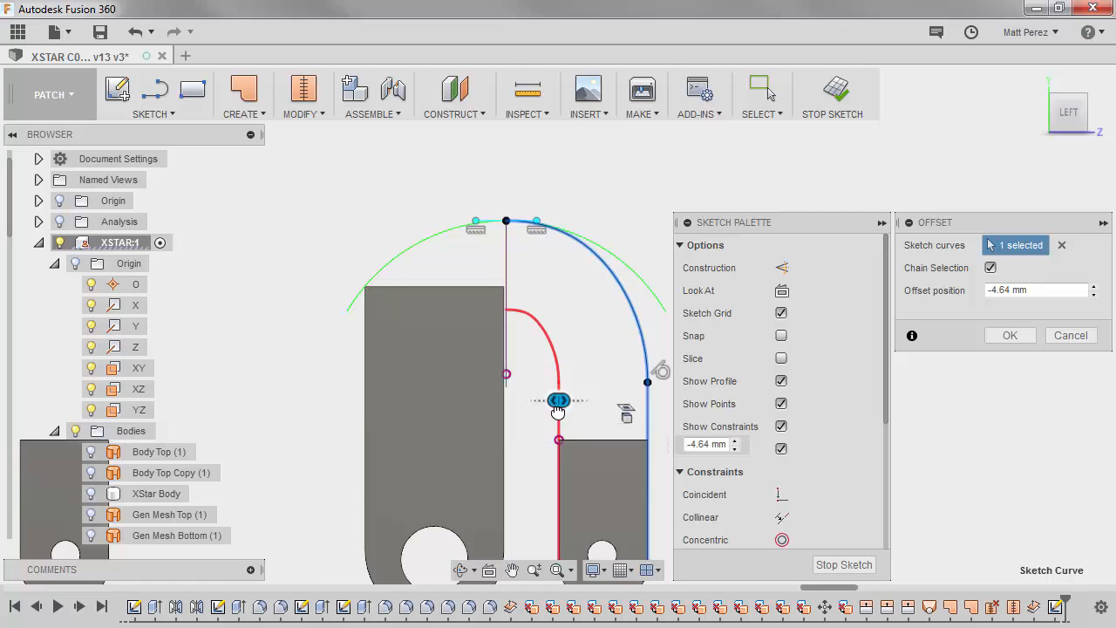
pyautogui.scroll(5, 558, 410)
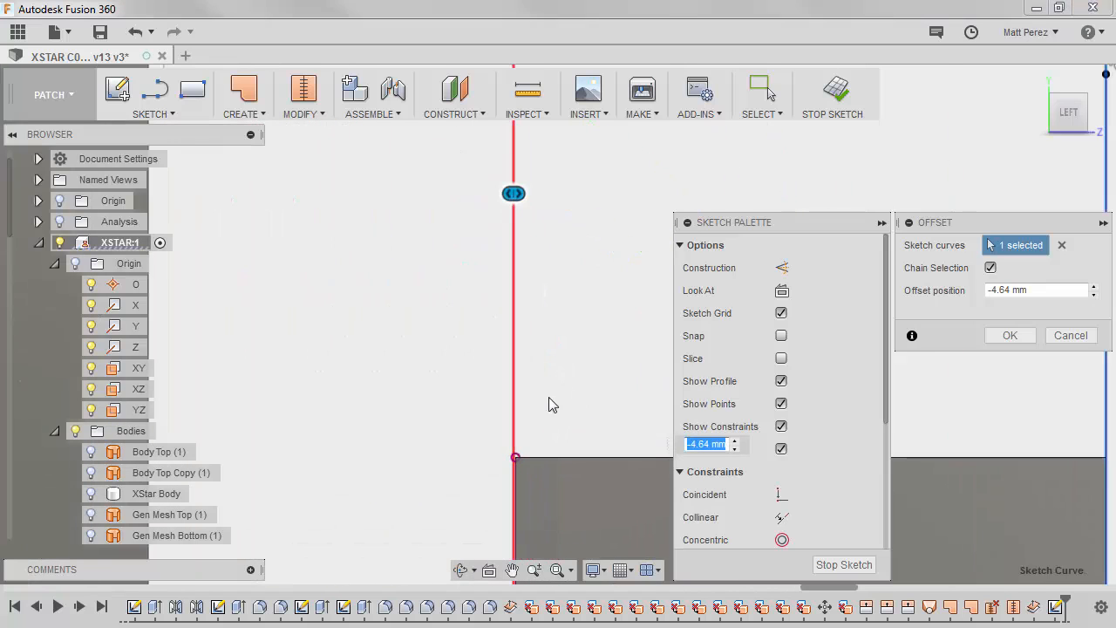
pyautogui.moveTo(511, 191); pyautogui.dragTo(520, 193)
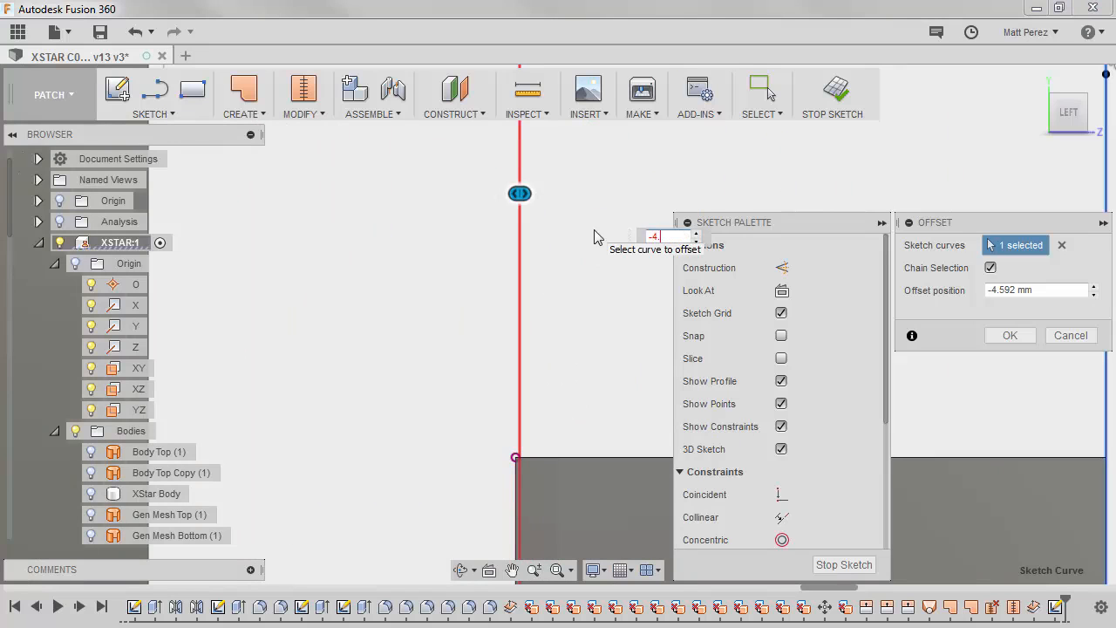
pyautogui.write('-4.5')
pyautogui.press('Return')
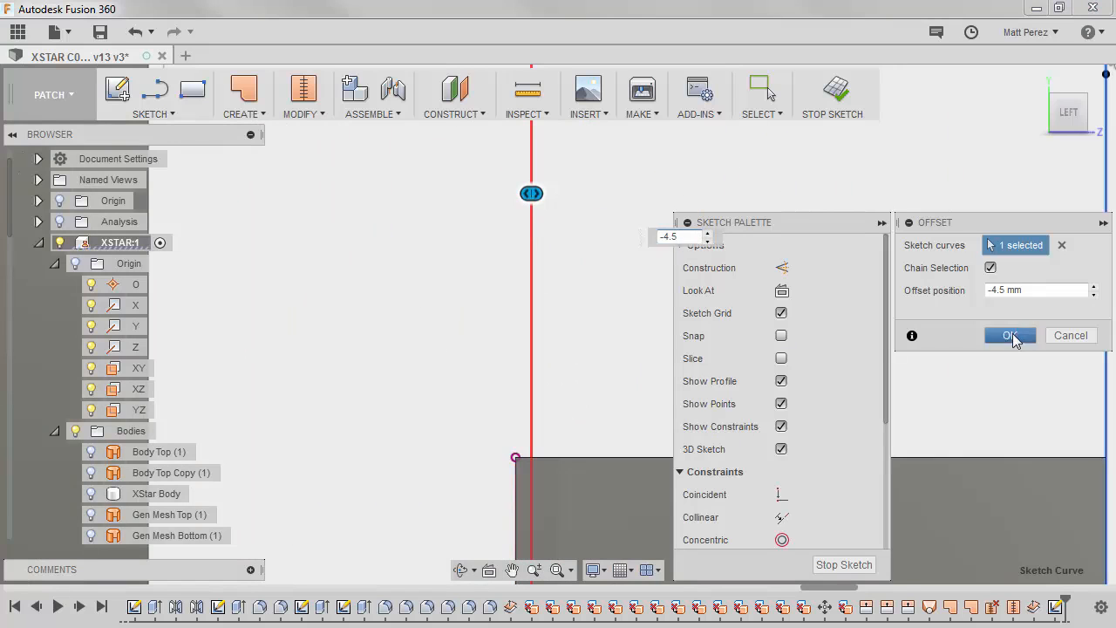
pyautogui.click(1012, 336)
# Delete the 4.50 offset dimension and try to make the offset line coincident with the upper end of the small lug's inner section line.
pyautogui.scroll(-3, 785, 375)
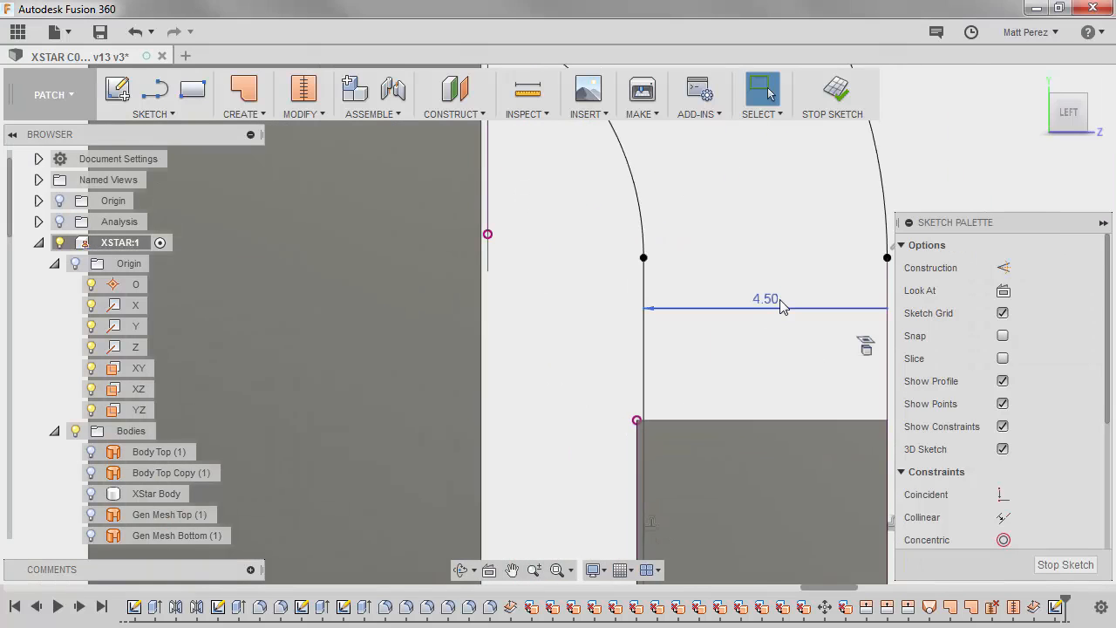
pyautogui.click(645, 413)
pyautogui.click(1003, 495)
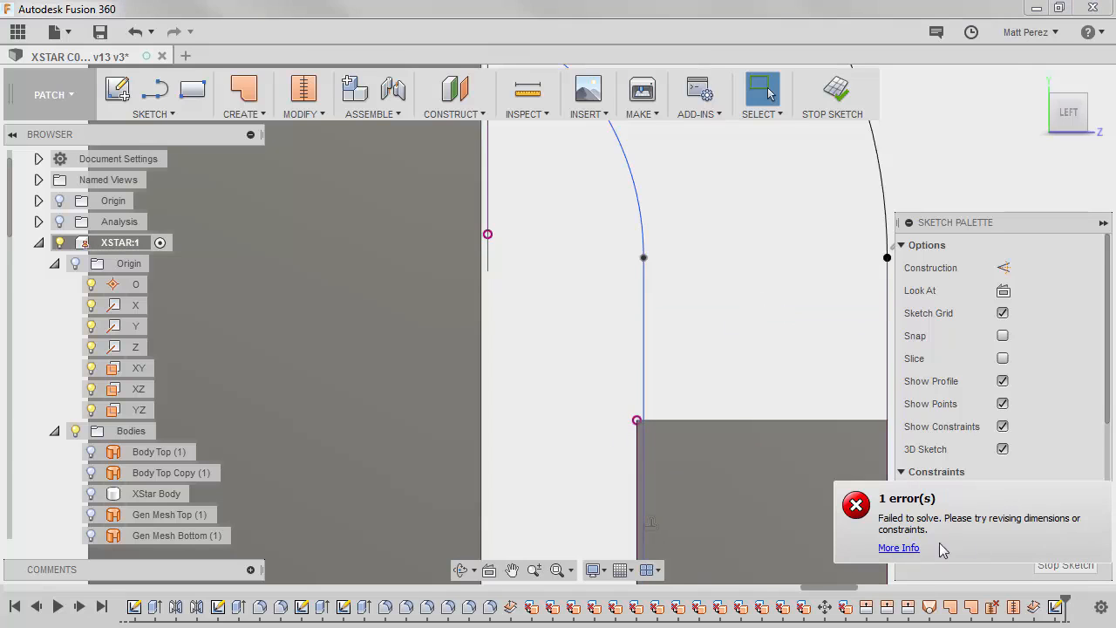
# Delete the offset constraint linking the inner line and curve to the outer connecting profile.
pyautogui.scroll(-2, 738, 418)
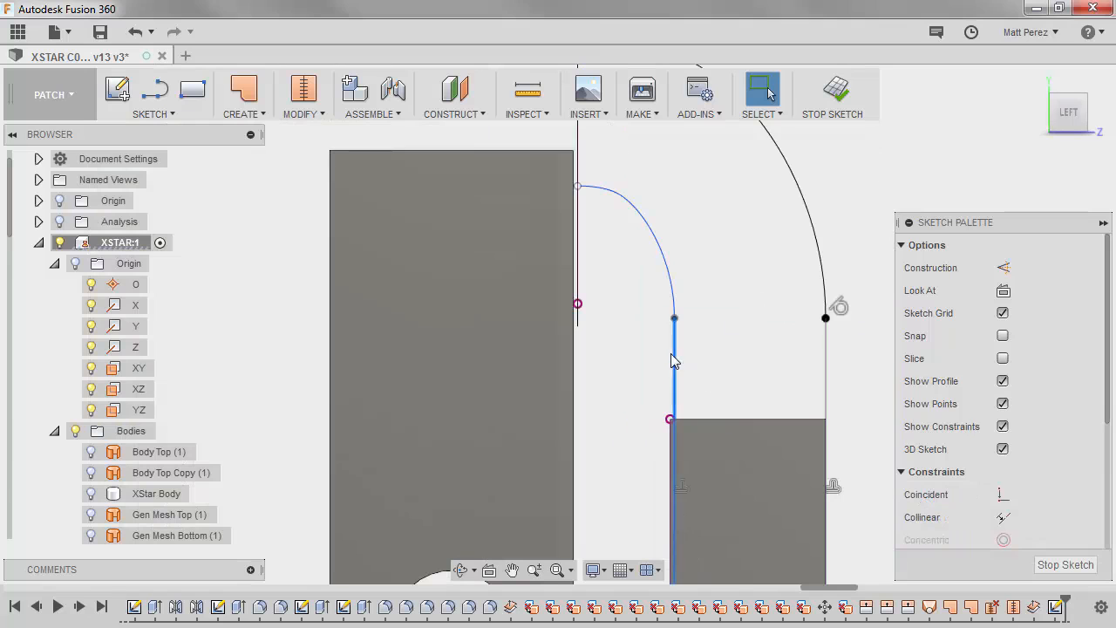
pyautogui.click(671, 281)
pyautogui.scroll(-2, 705, 360)
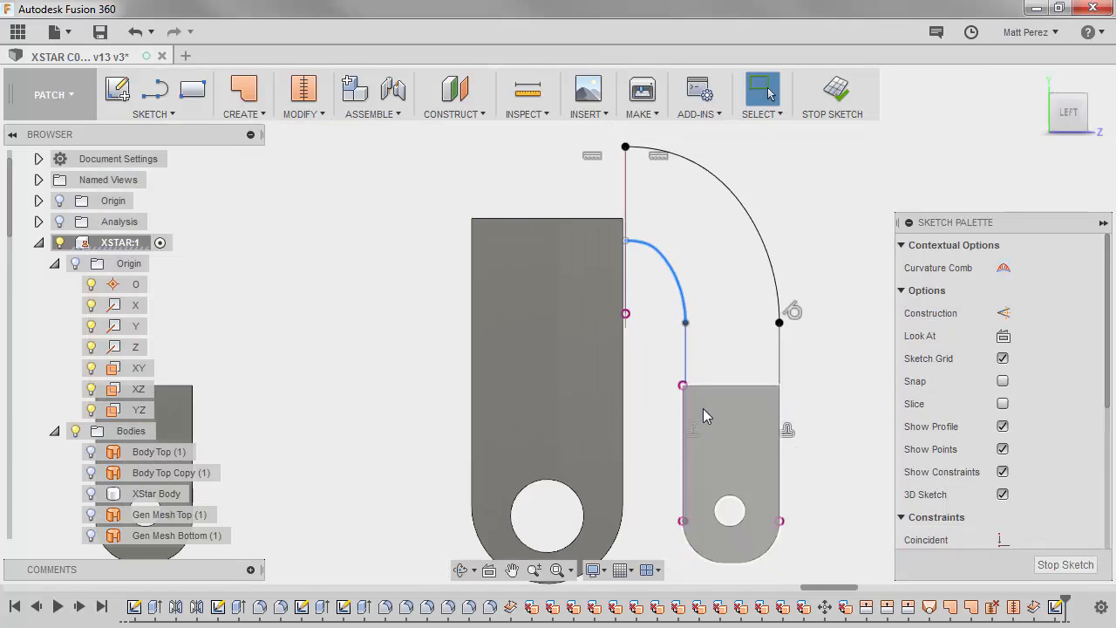
pyautogui.scroll(1, 689, 443)
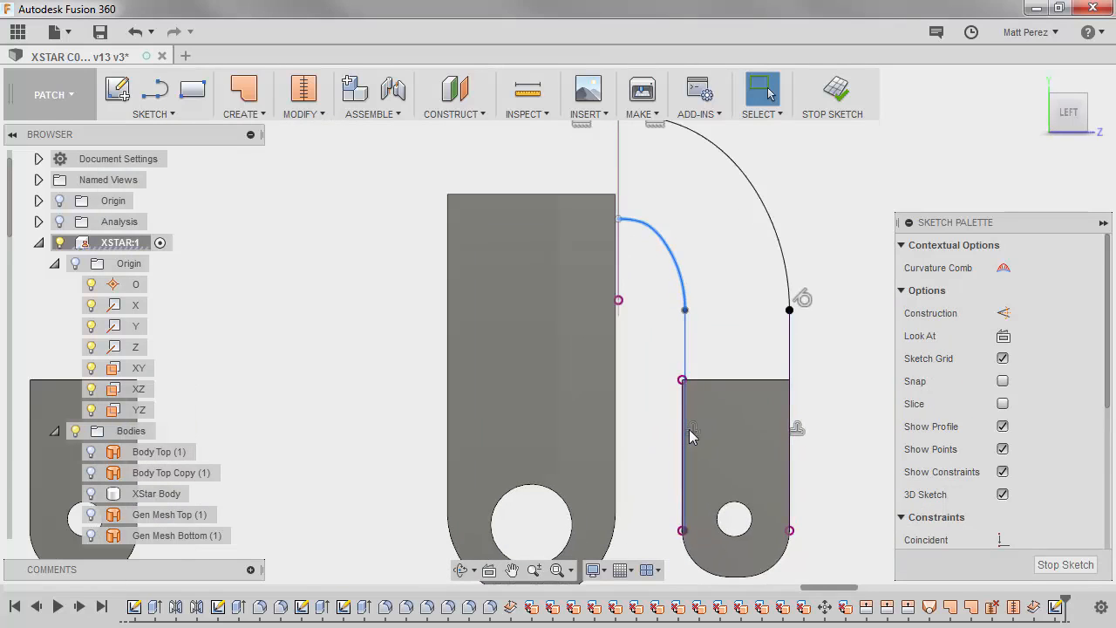
pyautogui.click(693, 431)
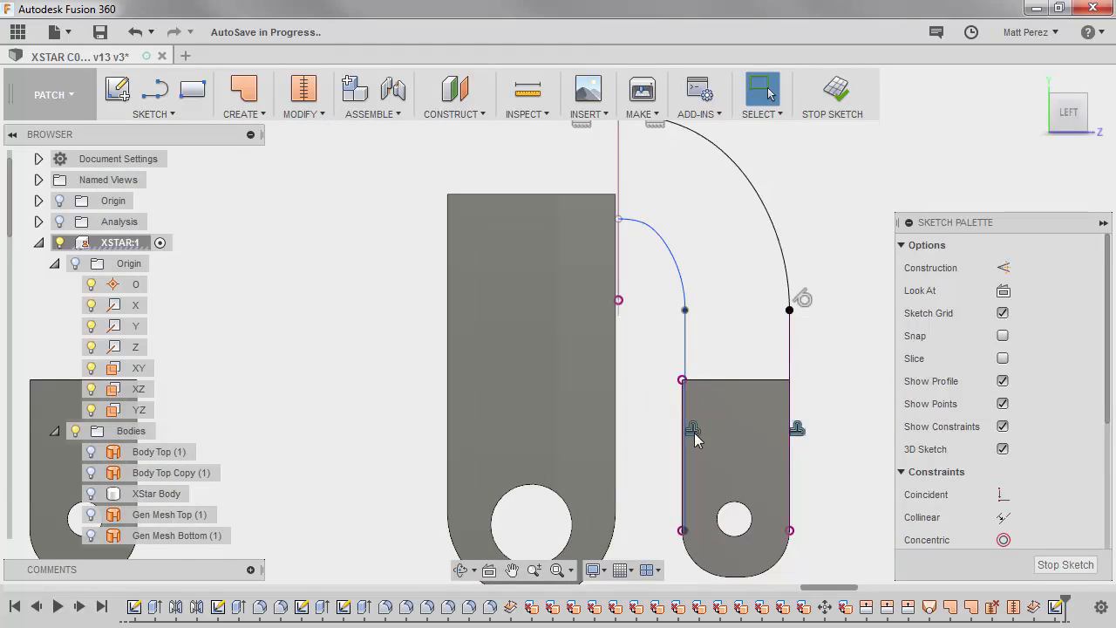
pyautogui.press('Delete')
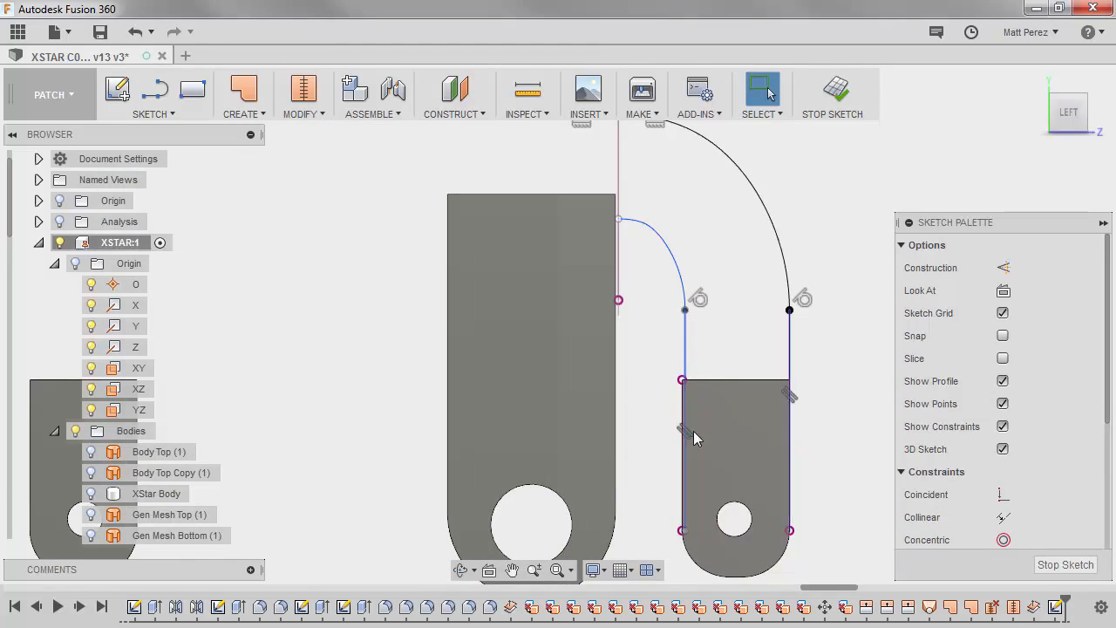
# Make the inner offset line coincident with the upper end of the small lug's inner section line and finish the sketch.
pyautogui.moveTo(690, 346); pyautogui.dragTo(698, 375)
pyautogui.scroll(3, 693, 384)
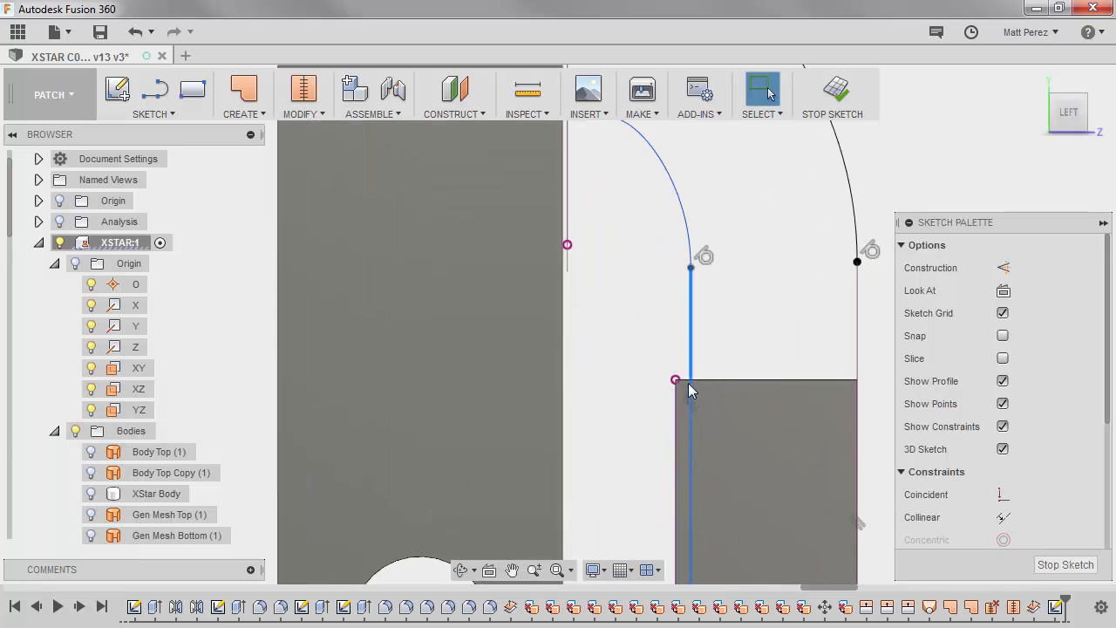
pyautogui.click(1000, 495)
pyautogui.scroll(-2, 776, 321)
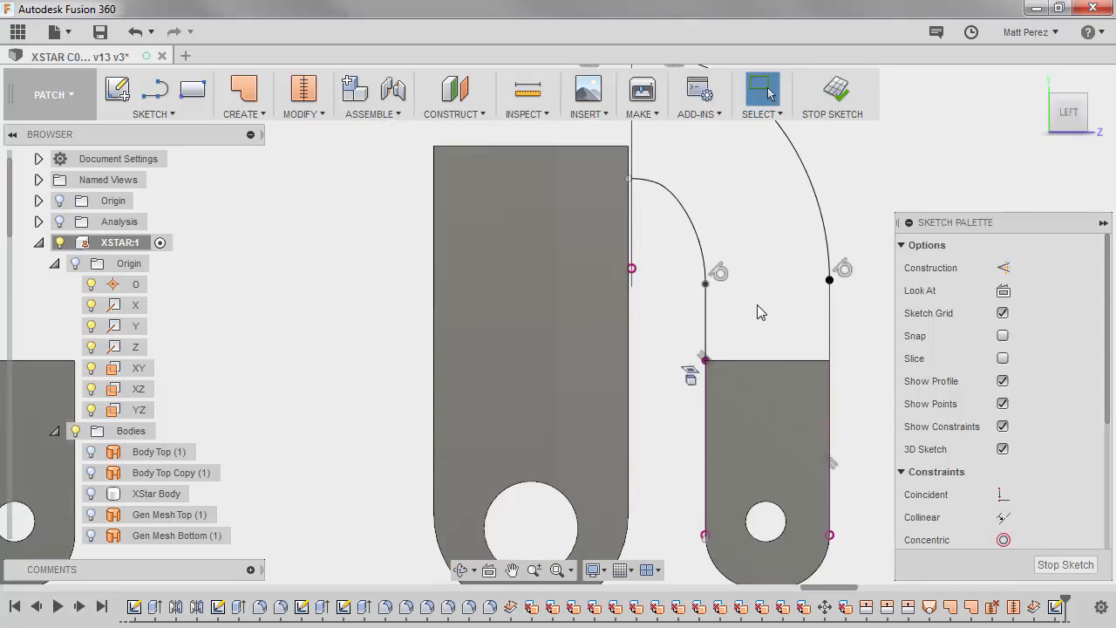
pyautogui.scroll(-2, 758, 312)
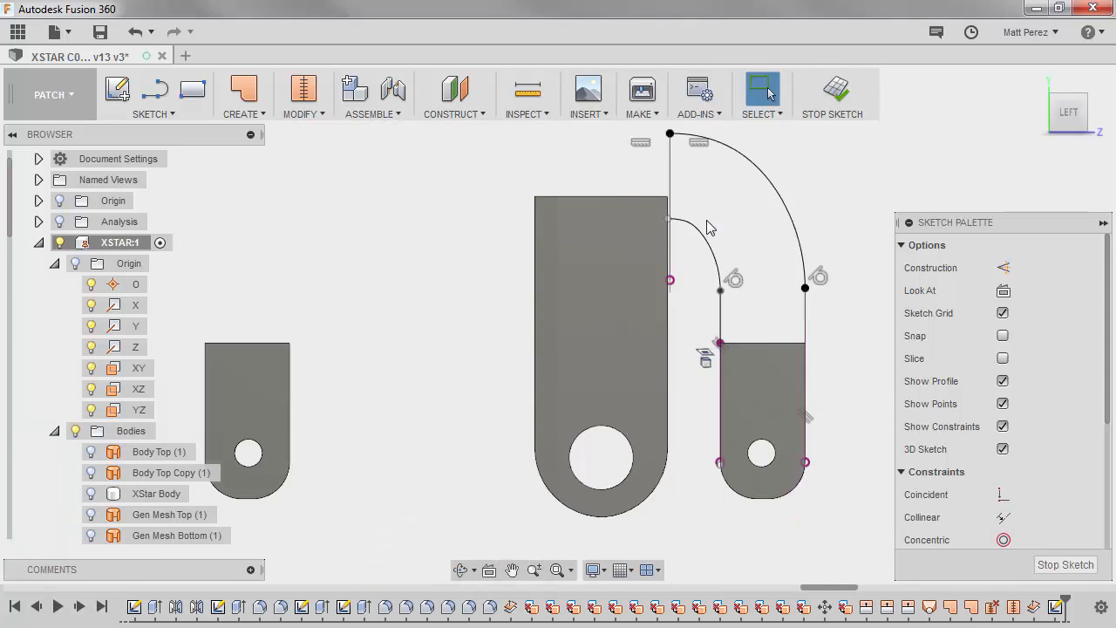
pyautogui.scroll(5, 708, 228)
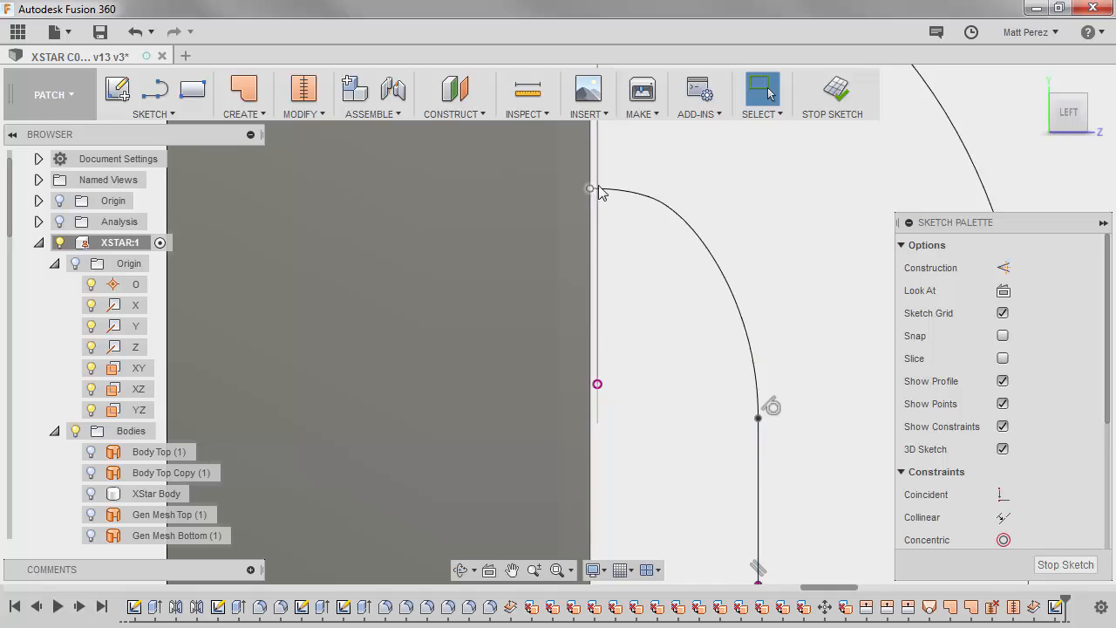
pyautogui.moveTo(656, 266)
pyautogui.keyDown('shift'); pyautogui.mouseDown(button='middle')
pyautogui.moveTo(660, 290)
pyautogui.moveTo(715, 315)
pyautogui.moveTo(697, 310)
pyautogui.mouseUp(button='middle'); pyautogui.keyUp('shift')
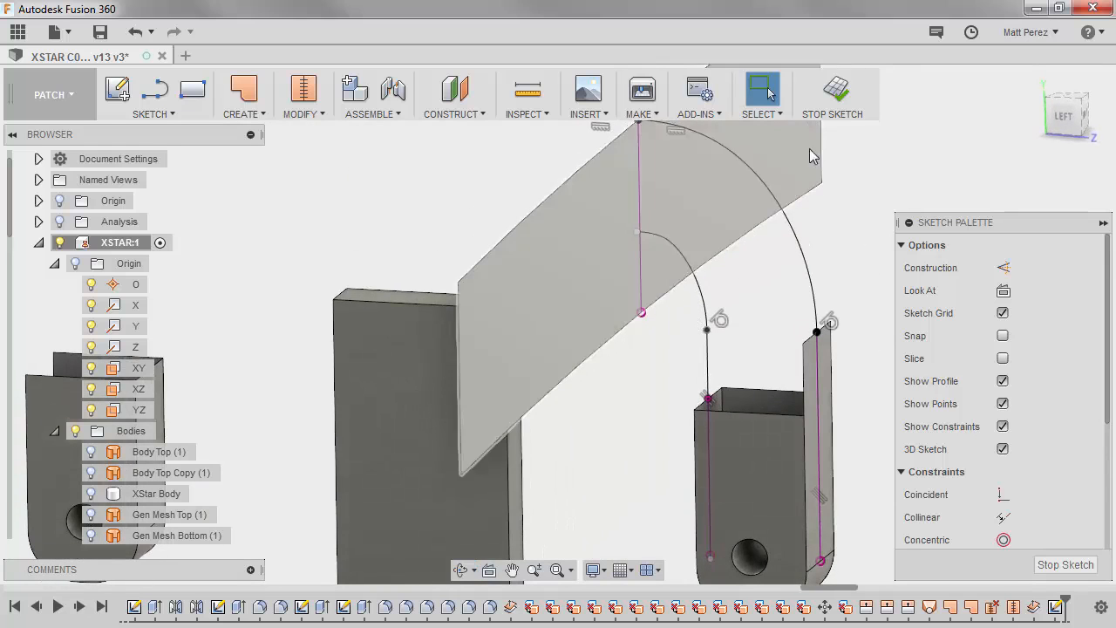
pyautogui.click(842, 91)
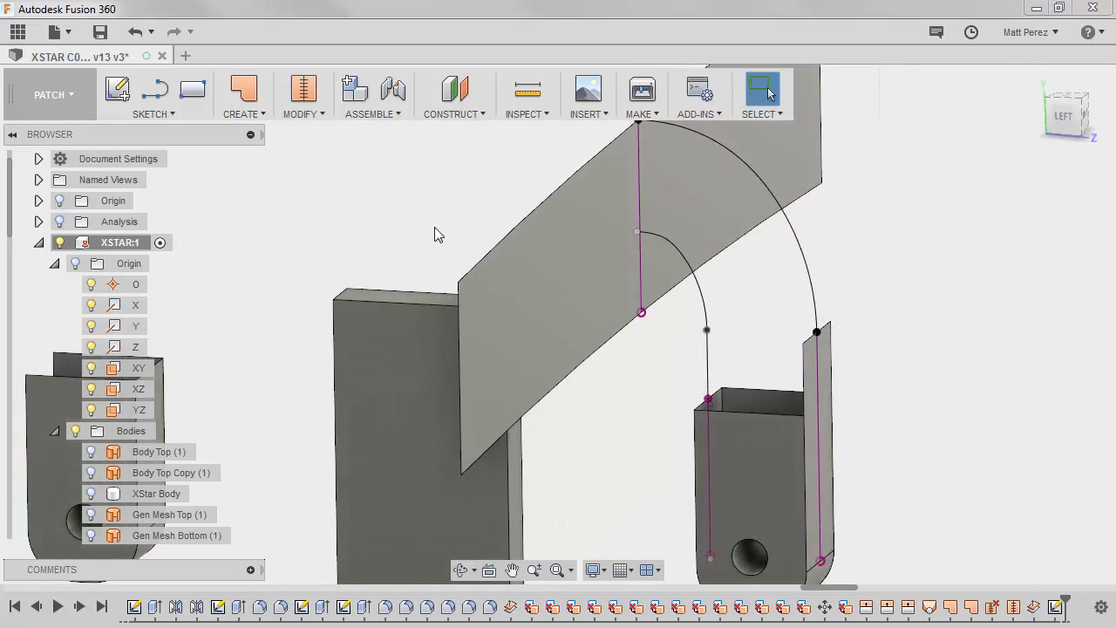
# Sweep the upper edge of the small lug's outer face along the outer spline as a new body, with chain selection off.
pyautogui.click(252, 116)
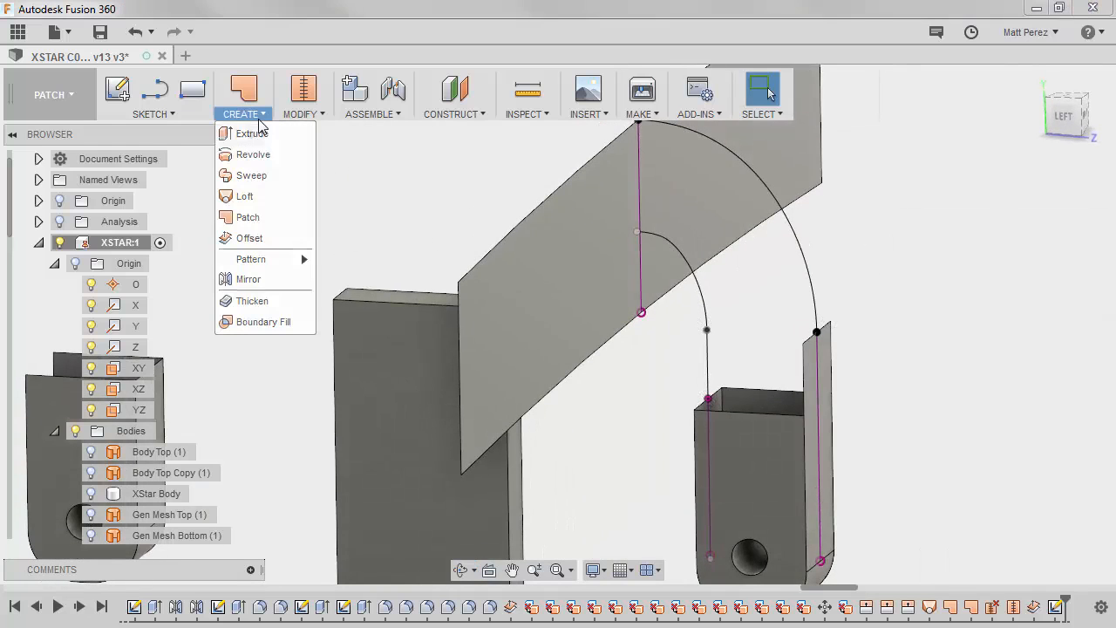
pyautogui.click(252, 175)
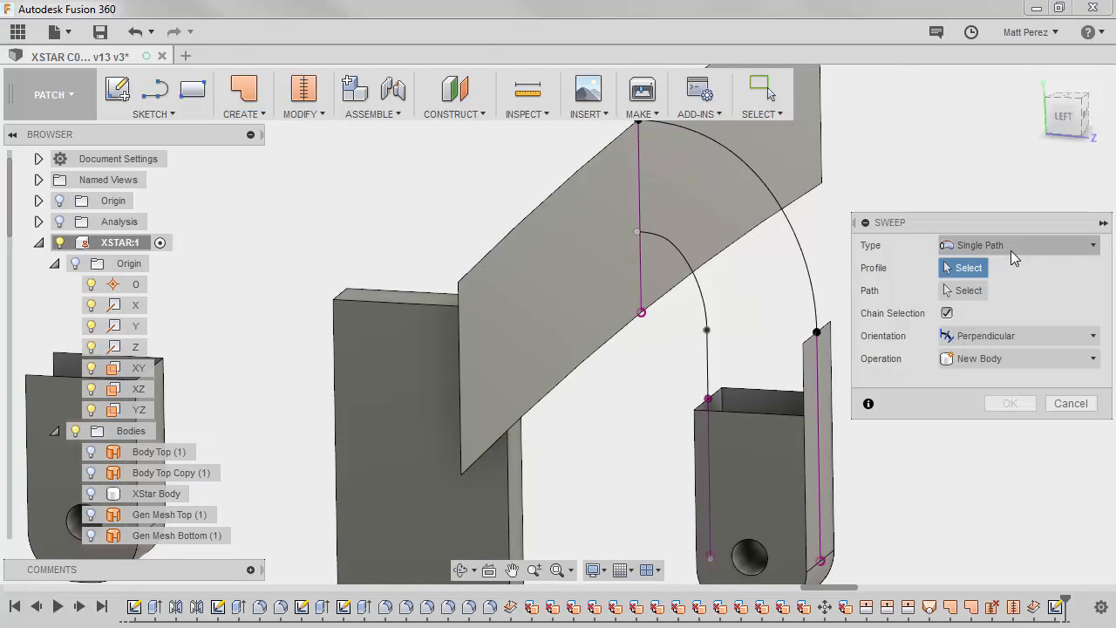
pyautogui.click(828, 331)
pyautogui.click(951, 291)
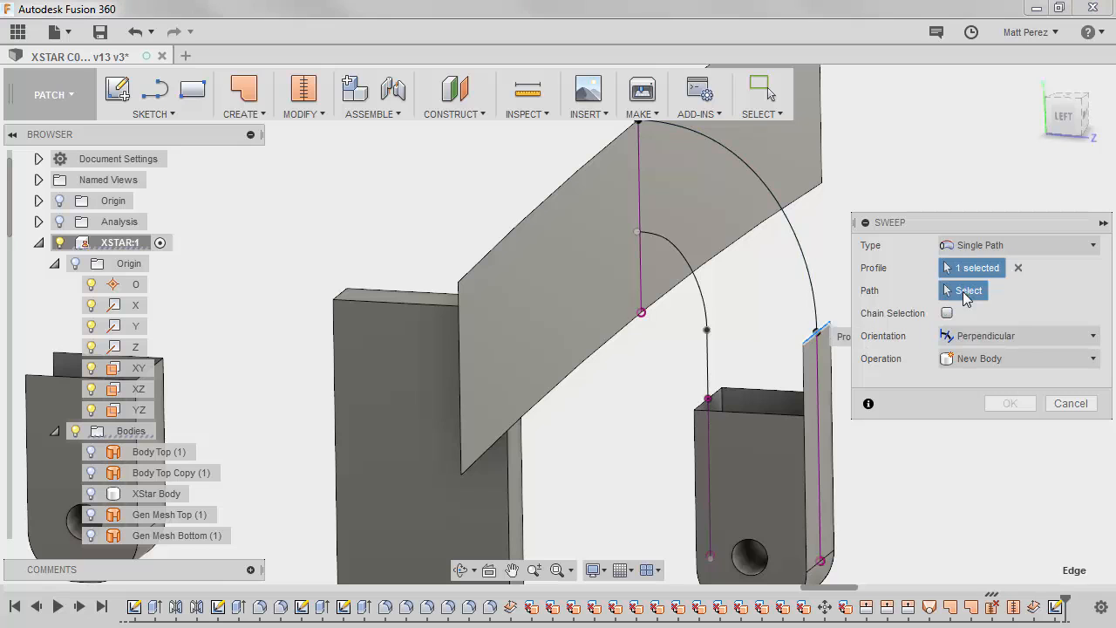
pyautogui.click(810, 285)
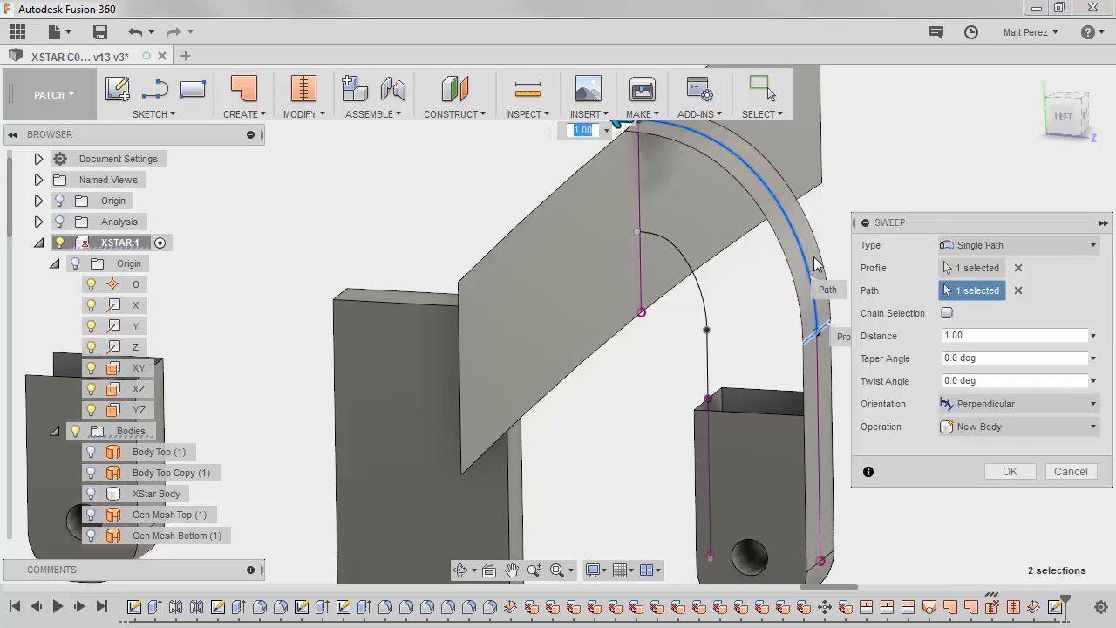
pyautogui.click(1009, 471)
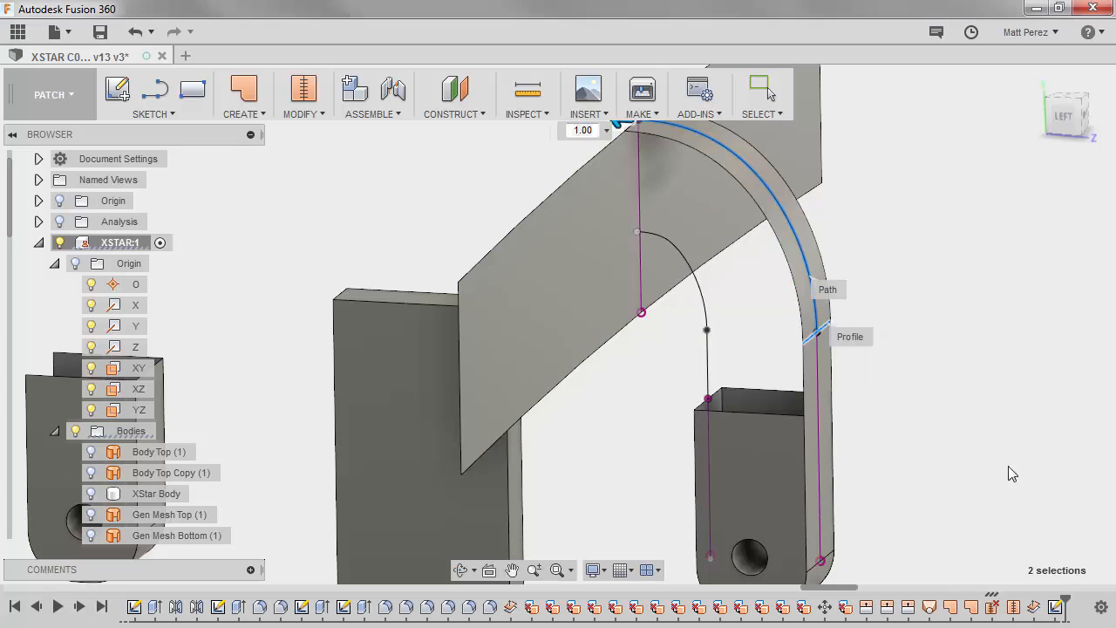
# Examine how the swept surface's end corners meet the upper edge of the logo face.
pyautogui.keyDown('shift'); pyautogui.moveTo(934, 319); pyautogui.dragTo(837, 384, button='middle'); pyautogui.keyUp('shift')
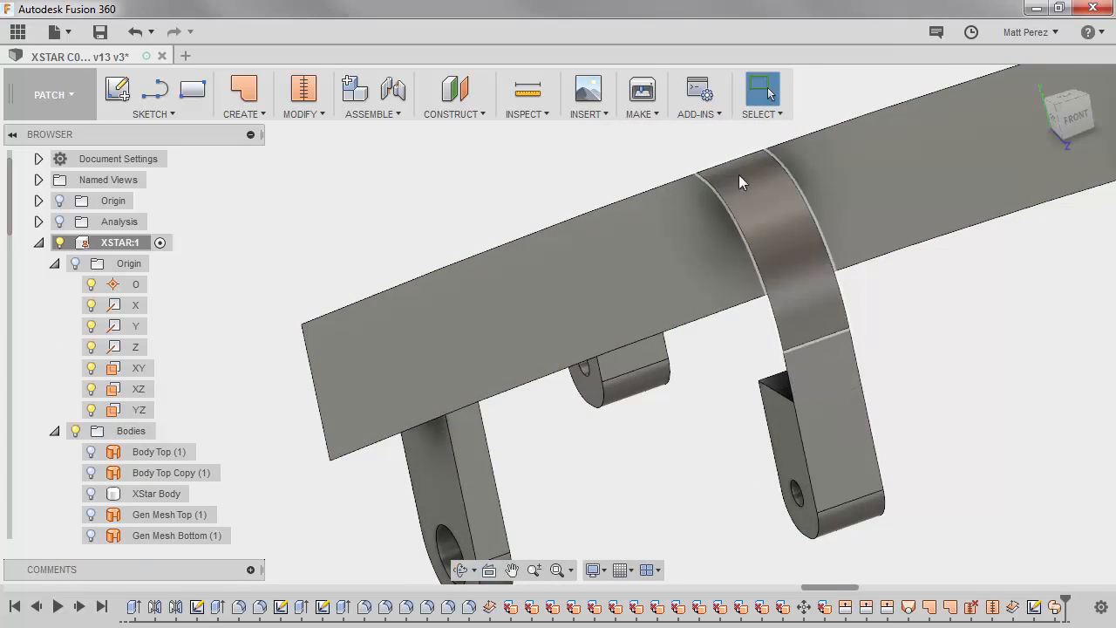
pyautogui.keyDown('shift'); pyautogui.moveTo(740, 181); pyautogui.dragTo(788, 234, button='middle'); pyautogui.keyUp('shift')
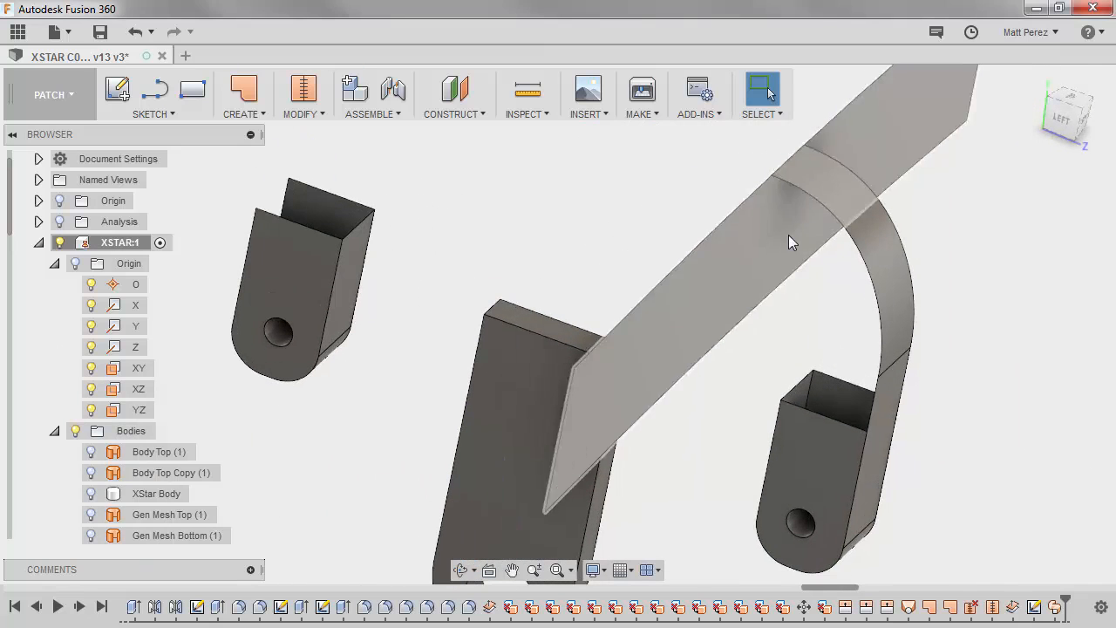
pyautogui.scroll(-1, 782, 263)
pyautogui.keyDown('shift'); pyautogui.moveTo(789, 283); pyautogui.dragTo(743, 236, button='middle'); pyautogui.keyUp('shift')
pyautogui.scroll(4, 782, 178)
pyautogui.scroll(2, 781, 176)
pyautogui.keyDown('shift'); pyautogui.moveTo(774, 165); pyautogui.dragTo(892, 189, button='middle'); pyautogui.keyUp('shift')
pyautogui.scroll(4, 956, 186)
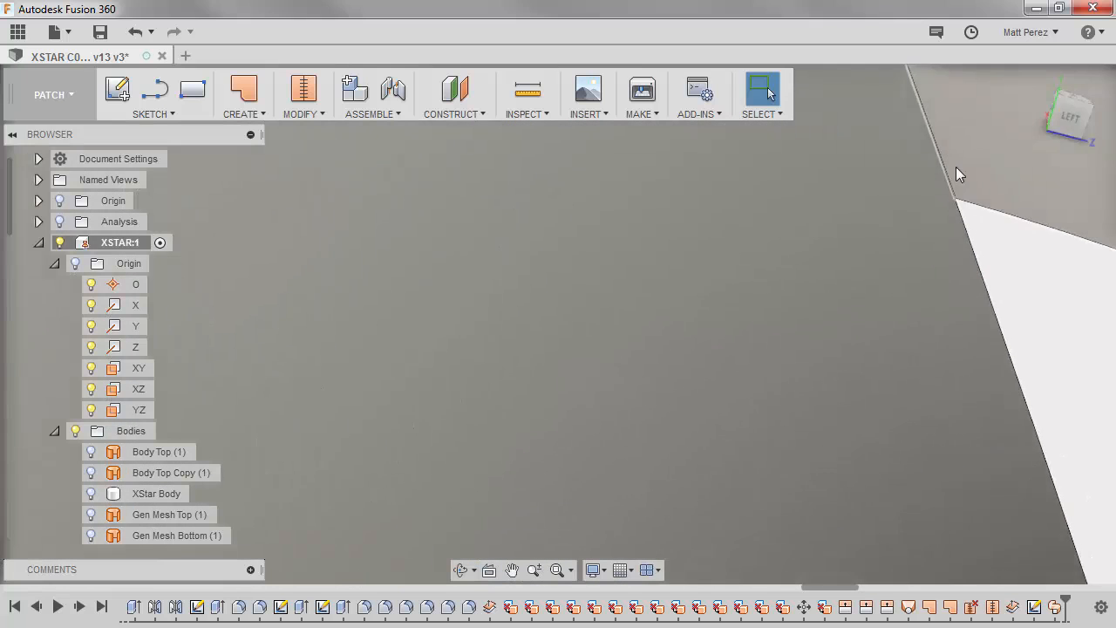
pyautogui.scroll(3, 955, 193)
pyautogui.scroll(-2, 950, 223)
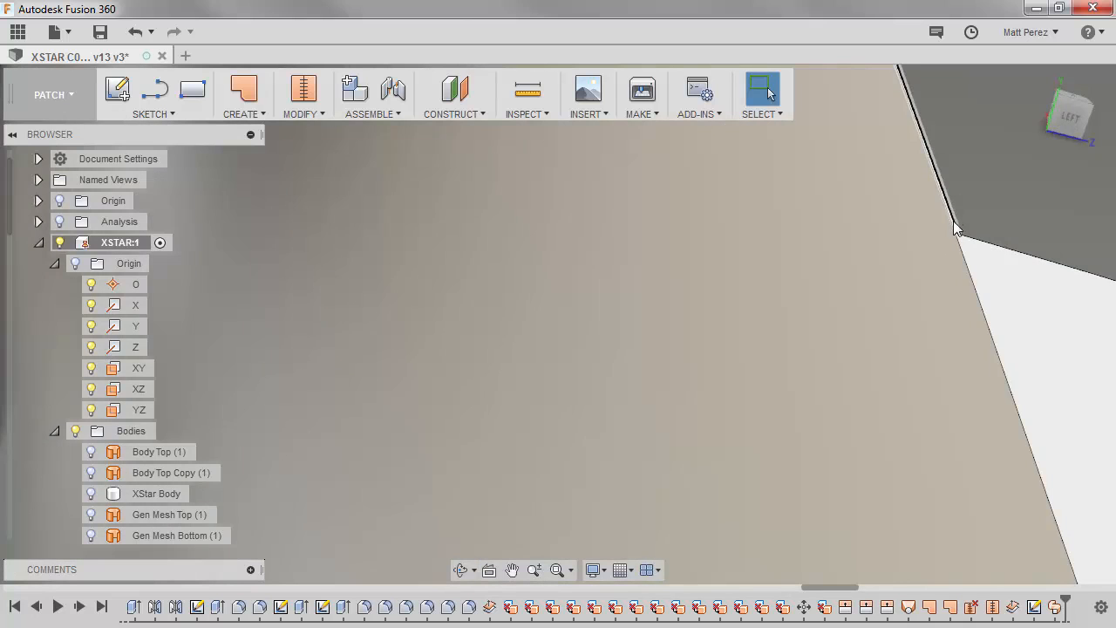
pyautogui.scroll(-2, 954, 223)
pyautogui.scroll(-2, 903, 279)
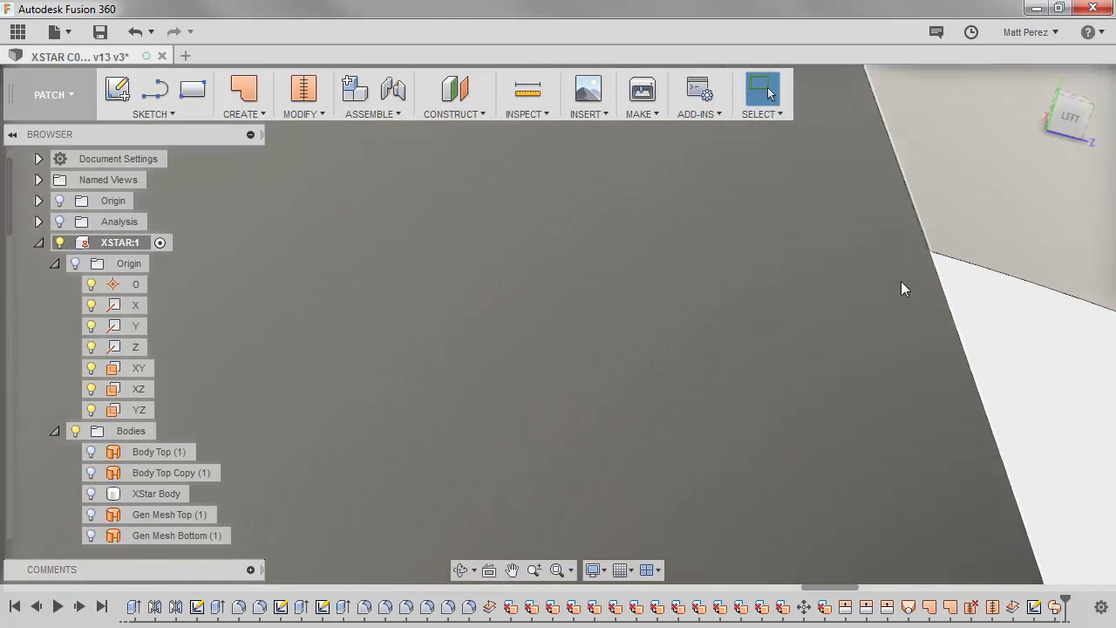
pyautogui.scroll(-5, 872, 286)
pyautogui.keyDown('shift'); pyautogui.moveTo(901, 331); pyautogui.dragTo(846, 288, button='middle'); pyautogui.keyUp('shift')
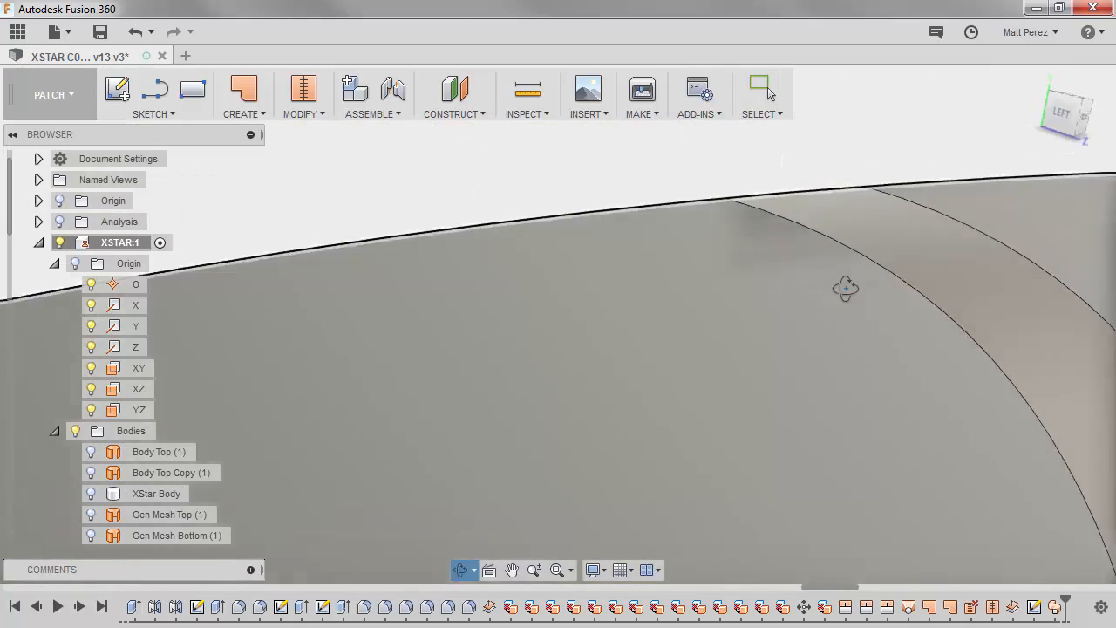
pyautogui.scroll(-5, 738, 224)
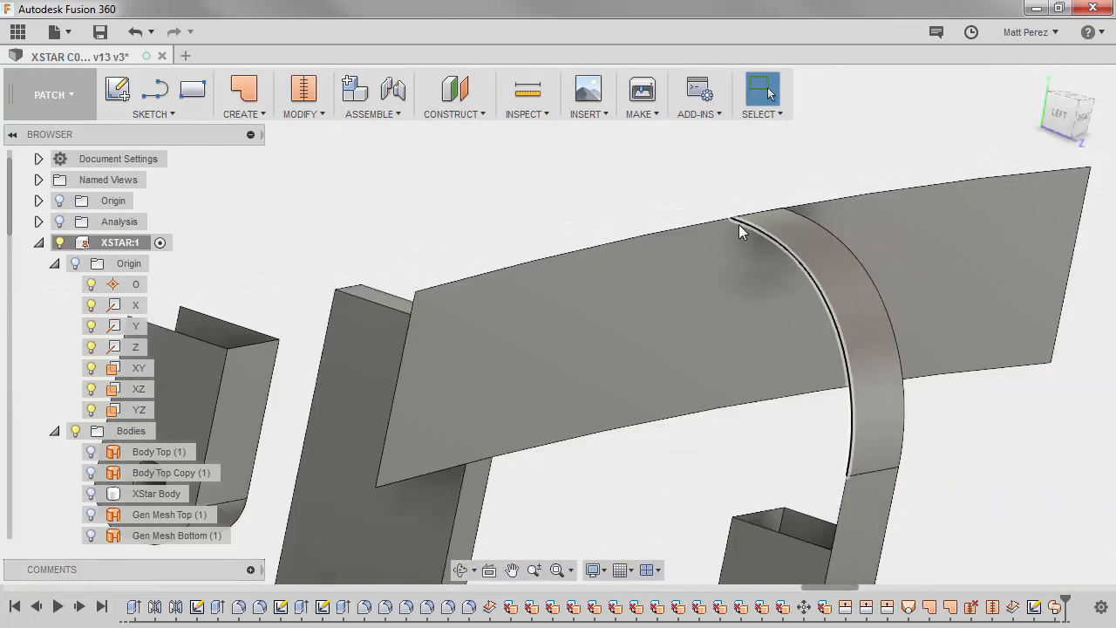
pyautogui.scroll(-2, 739, 224)
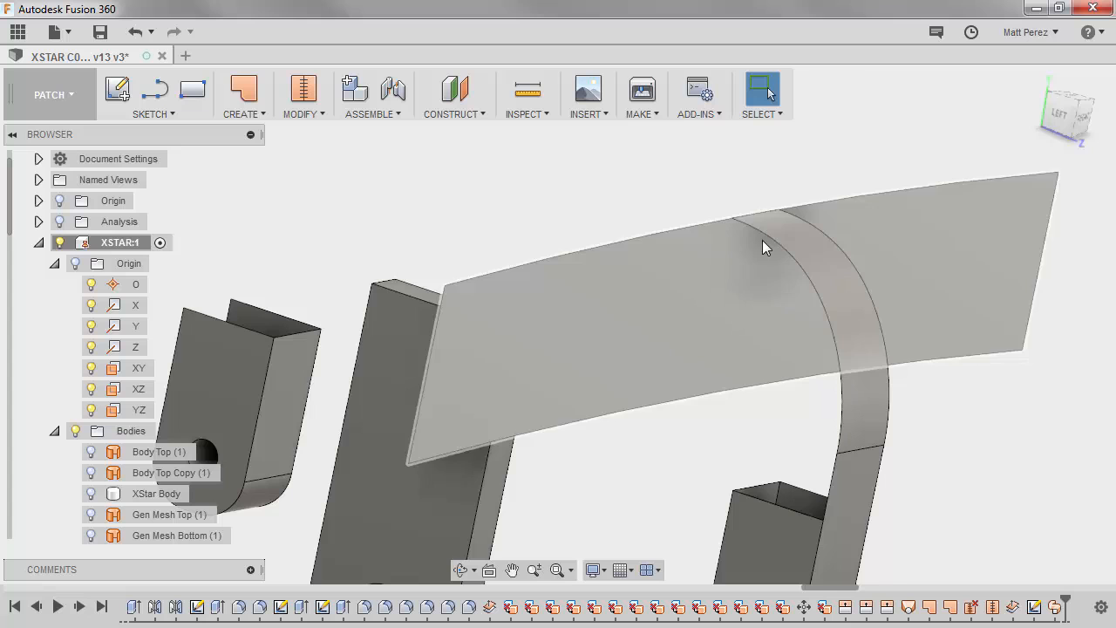
# Delete the sweep feature that bridges the small lug and the logo face.
pyautogui.click(1056, 608)
pyautogui.press('Delete')
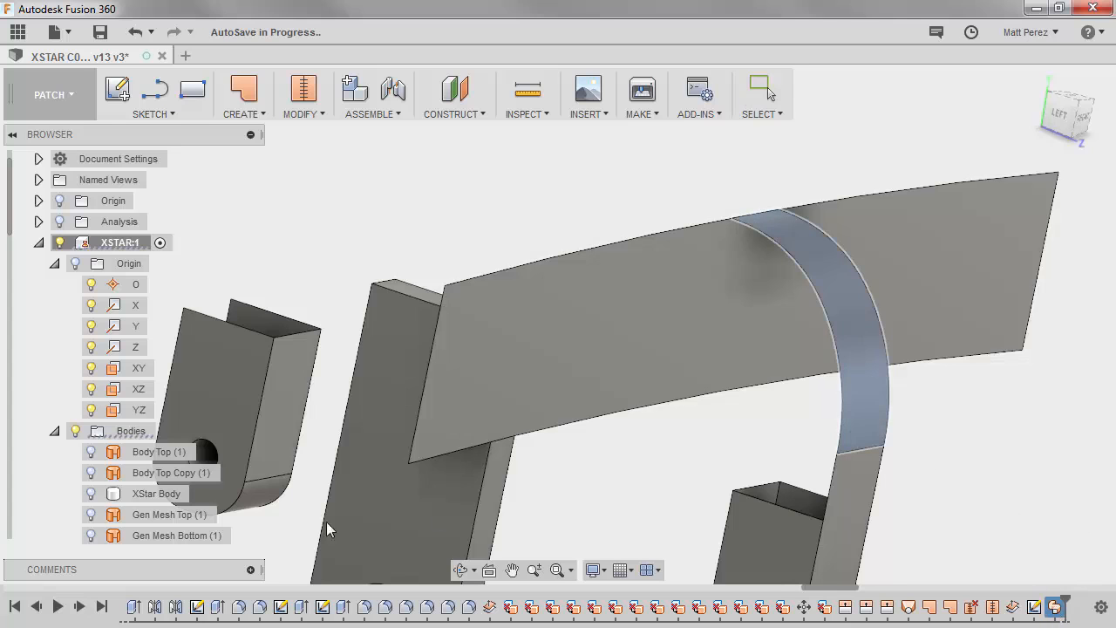
# Make the connecting profile sketch, Sketch38, visible again in the XSTAR component.
pyautogui.rightClick(1034, 608)
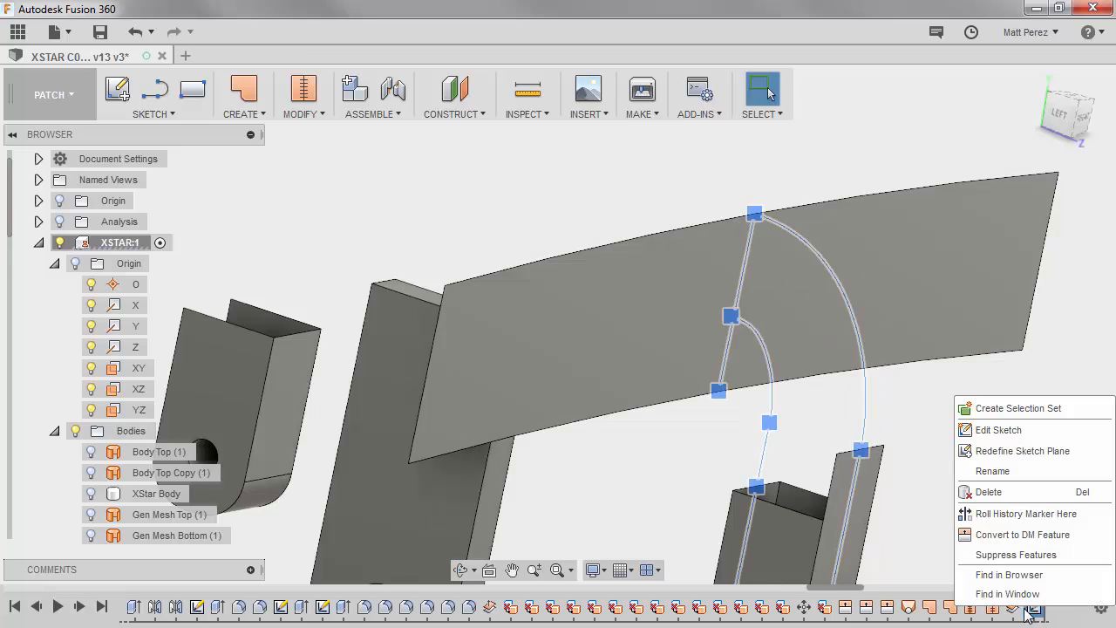
pyautogui.press('Escape')
pyautogui.scroll(-5, 131, 453)
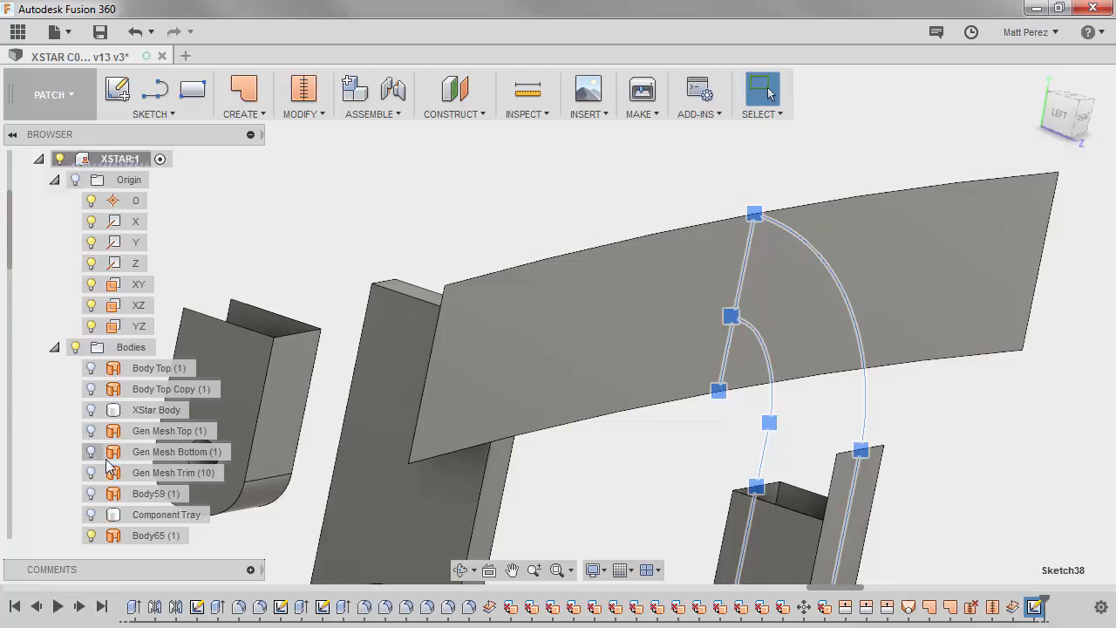
pyautogui.scroll(-4, 122, 494)
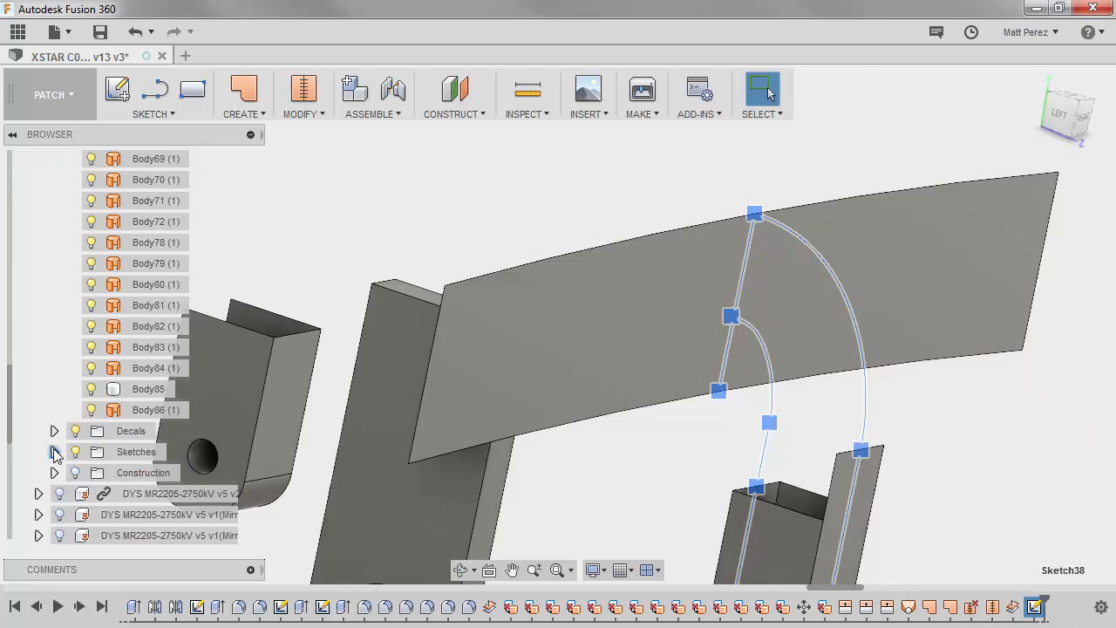
pyautogui.click(50, 451)
pyautogui.scroll(-2, 52, 456)
pyautogui.scroll(-8, 87, 462)
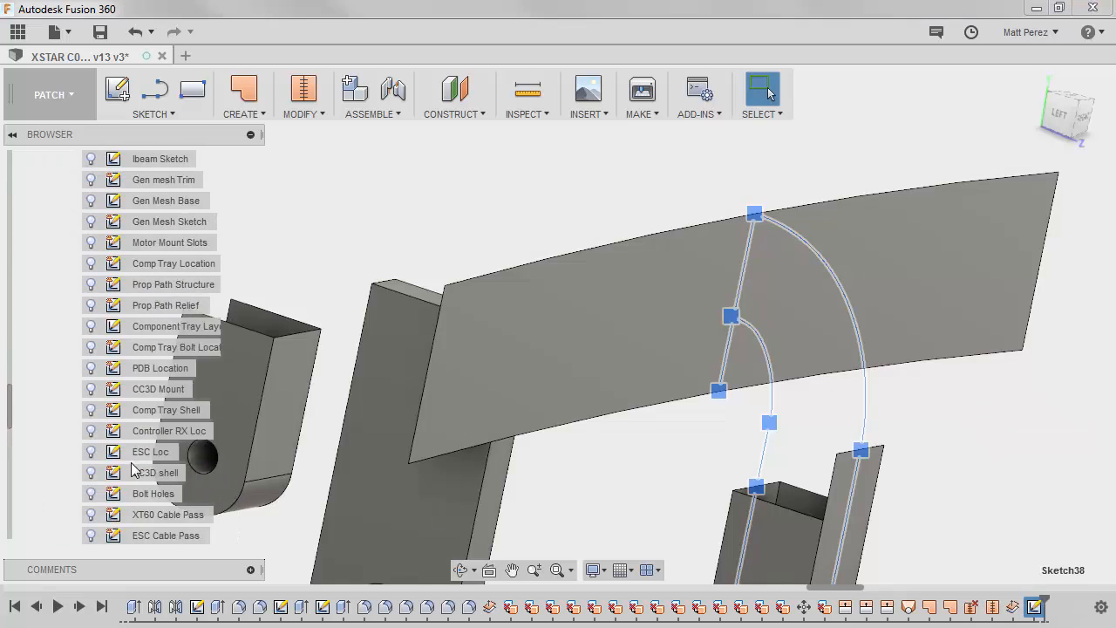
pyautogui.scroll(-2, 131, 471)
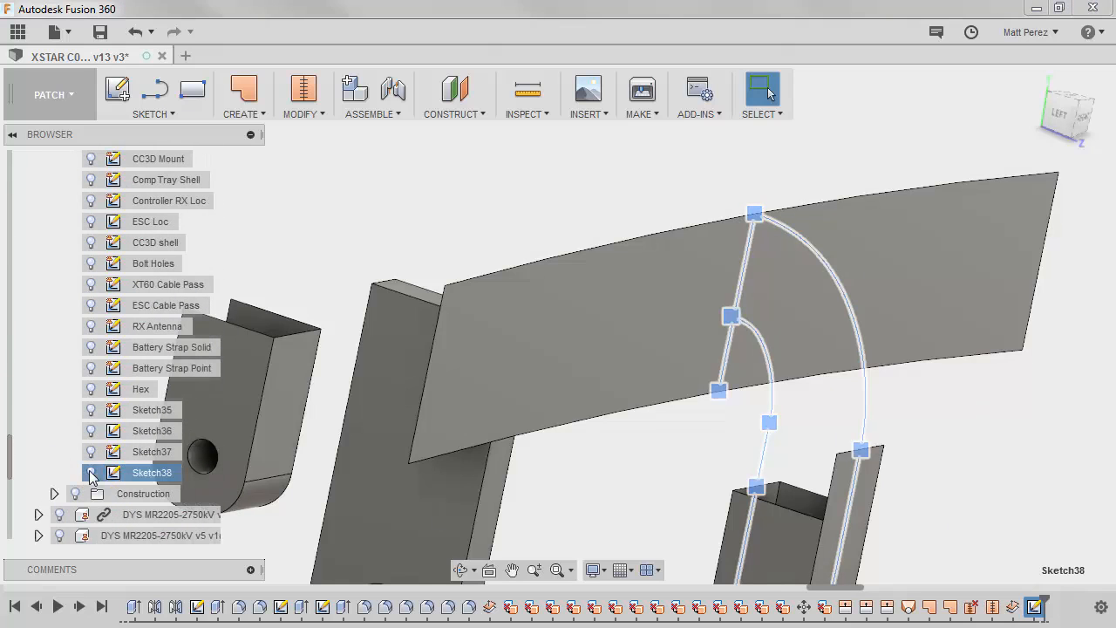
pyautogui.click(90, 473)
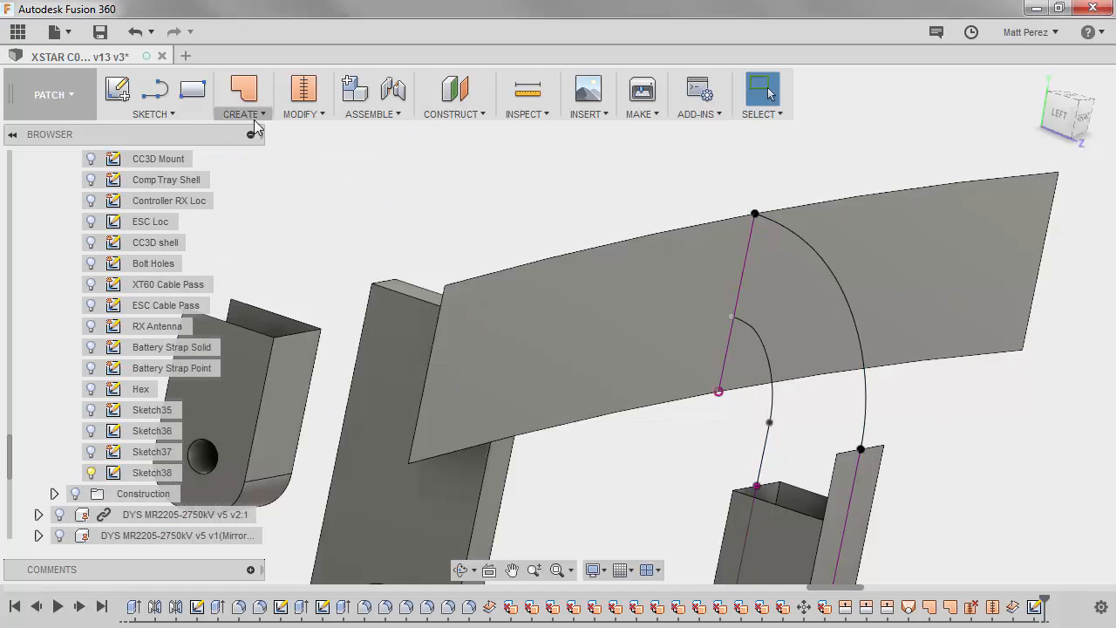
pyautogui.click(255, 118)
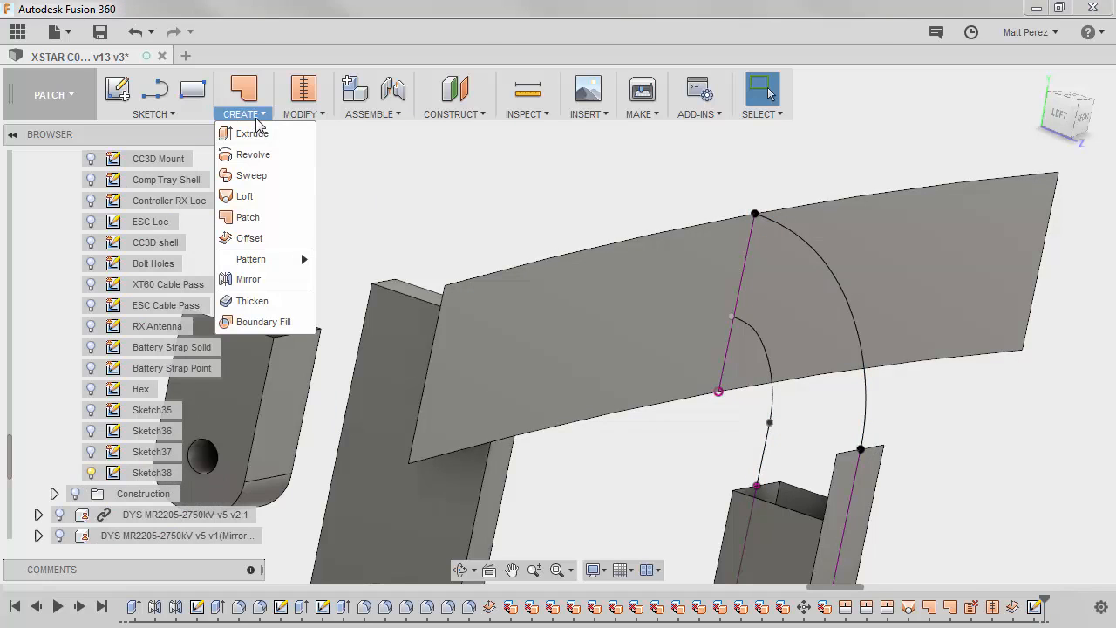
pyautogui.click(244, 196)
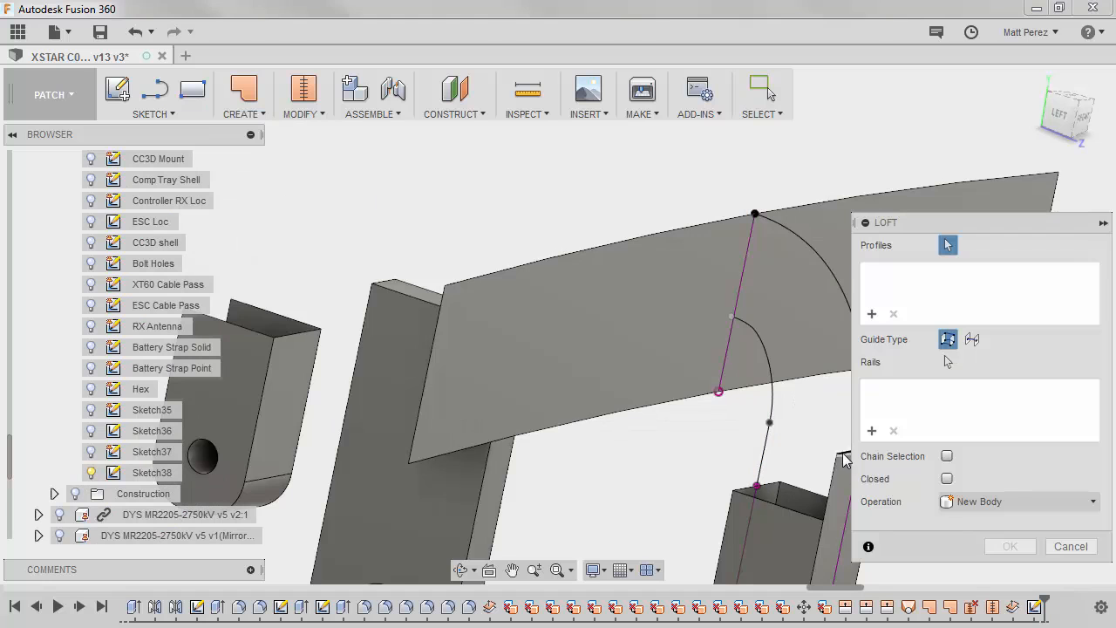
pyautogui.click(842, 458)
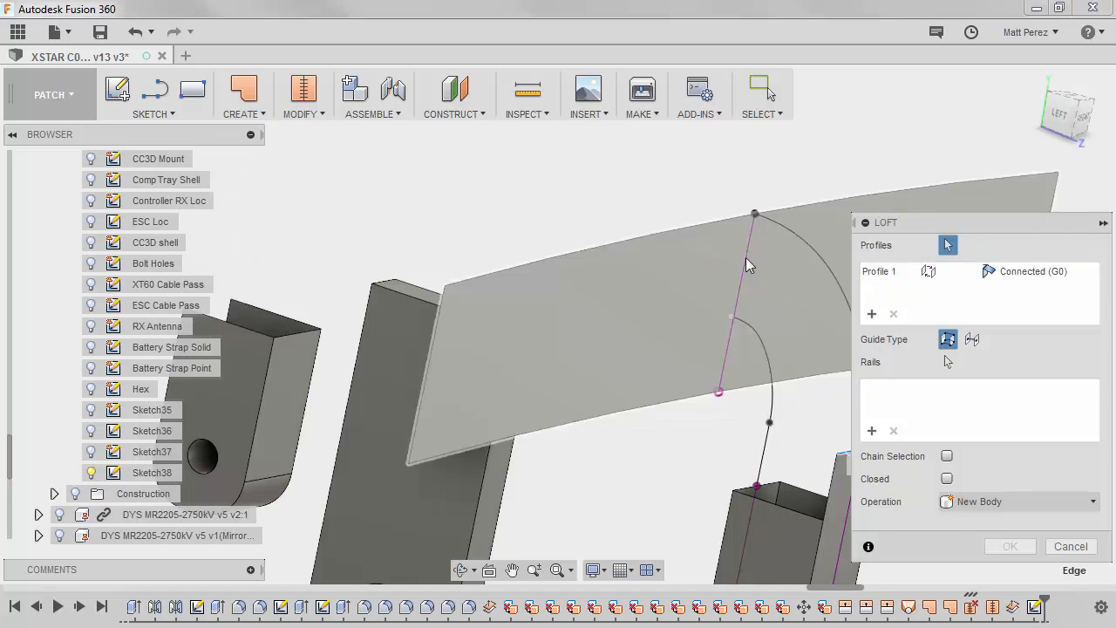
pyautogui.click(717, 225)
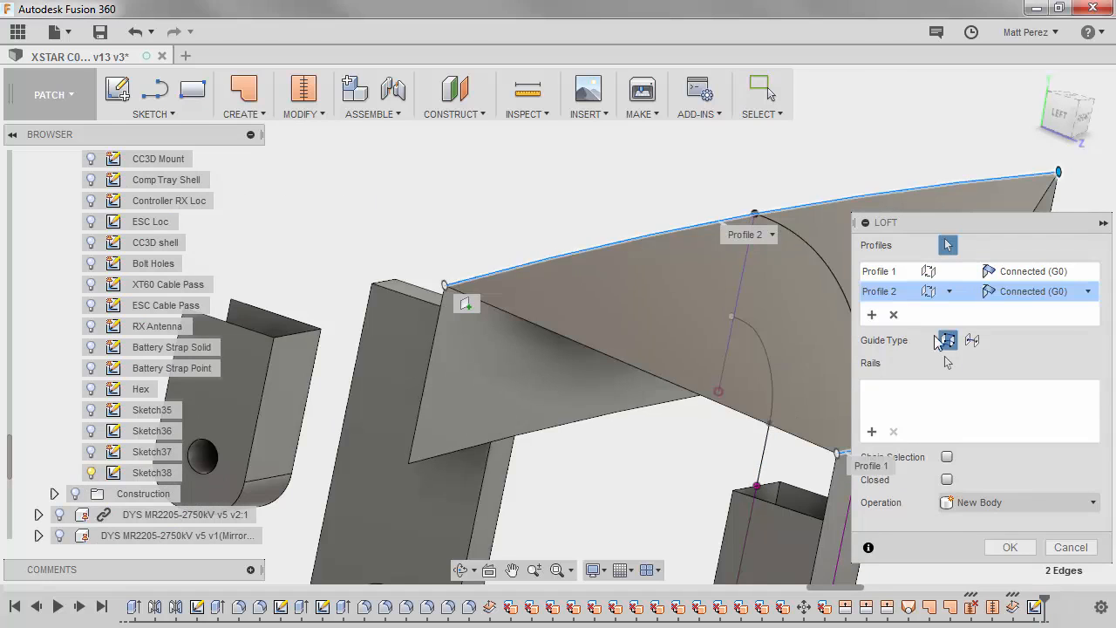
pyautogui.click(871, 432)
pyautogui.click(804, 243)
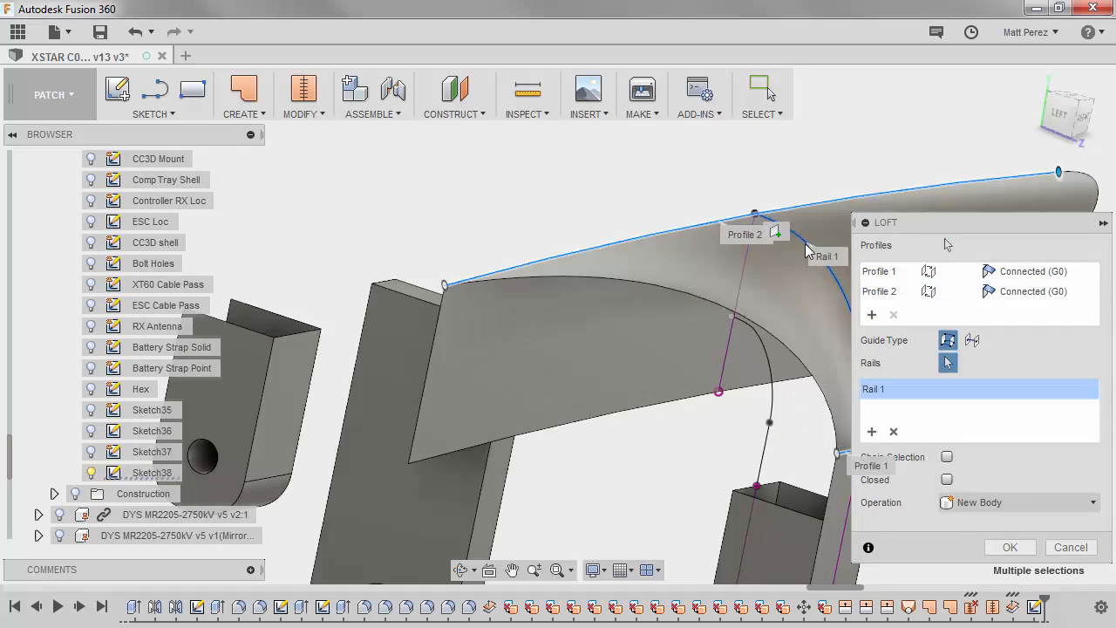
pyautogui.scroll(-4, 622, 170)
pyautogui.keyDown('shift'); pyautogui.moveTo(570, 189); pyautogui.dragTo(489, 214, button='middle'); pyautogui.keyUp('shift')
pyautogui.moveTo(411, 235); pyautogui.dragTo(624, 204)
pyautogui.moveTo(904, 177); pyautogui.dragTo(666, 197)
pyautogui.scroll(3, 682, 255)
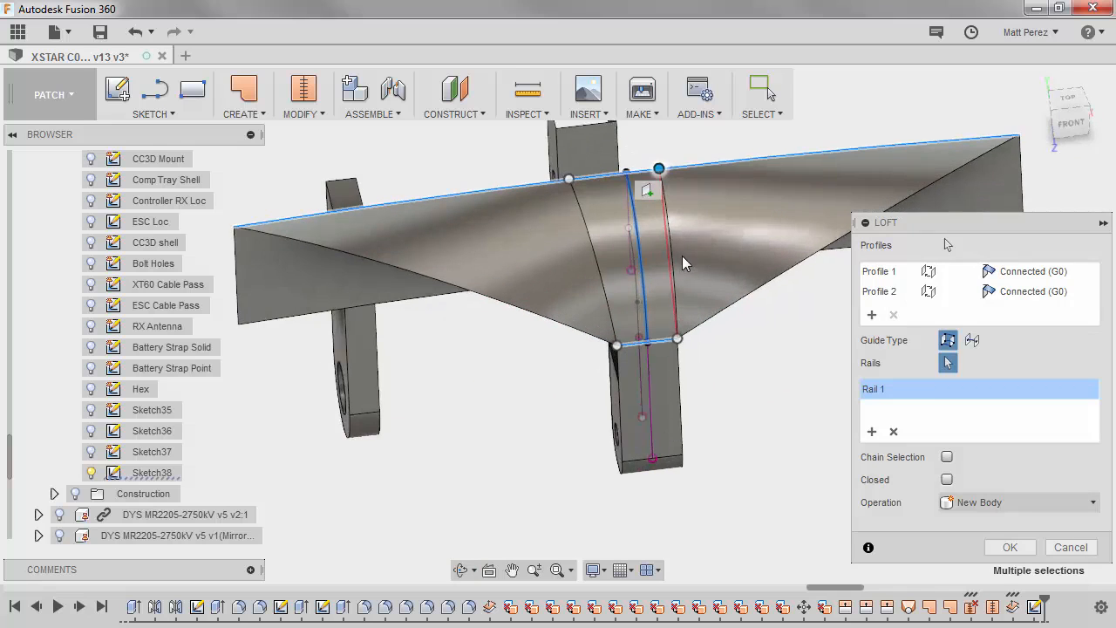
pyautogui.scroll(-2, 702, 258)
pyautogui.keyDown('shift'); pyautogui.moveTo(704, 268); pyautogui.dragTo(670, 181, button='middle'); pyautogui.keyUp('shift')
pyautogui.moveTo(595, 190); pyautogui.dragTo(616, 198)
pyautogui.keyDown('shift'); pyautogui.moveTo(761, 319); pyautogui.dragTo(870, 291, button='middle'); pyautogui.keyUp('shift')
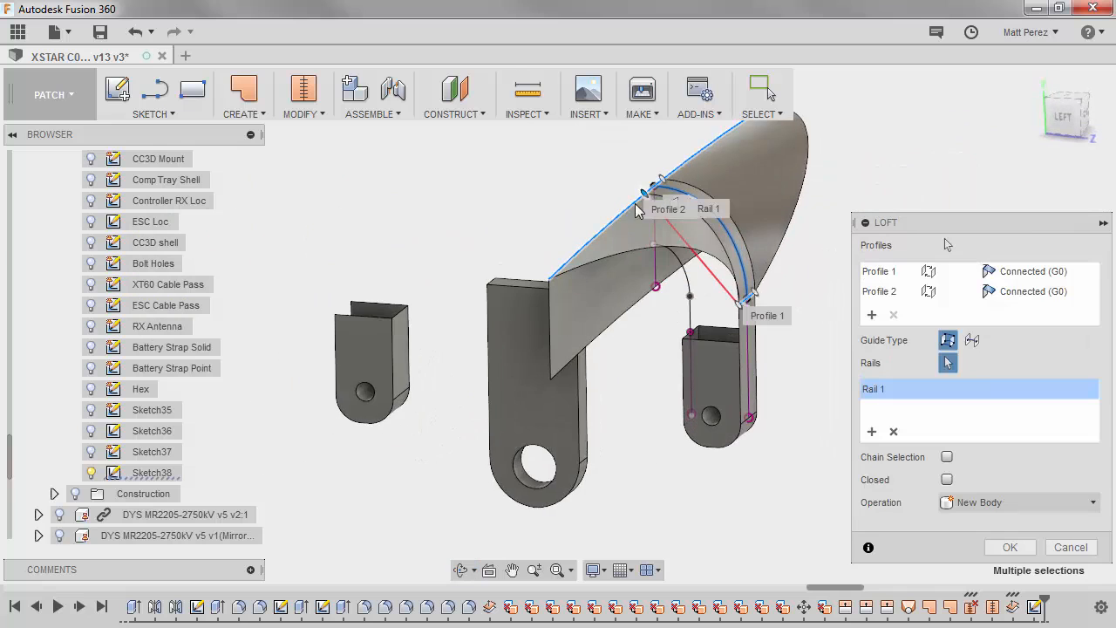
pyautogui.click(1079, 553)
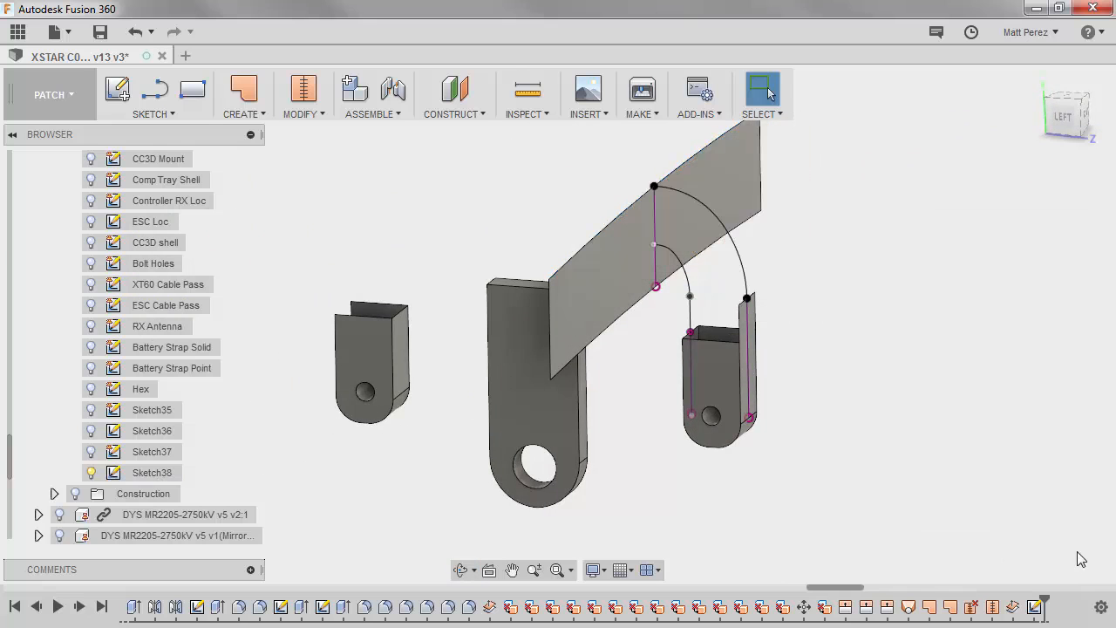
# Sketch a three-sided line outline on the front plane, running between the small lug's upper corners and over the logo face's upper edge.
pyautogui.scroll(-5, 820, 410)
pyautogui.scroll(8, 215, 429)
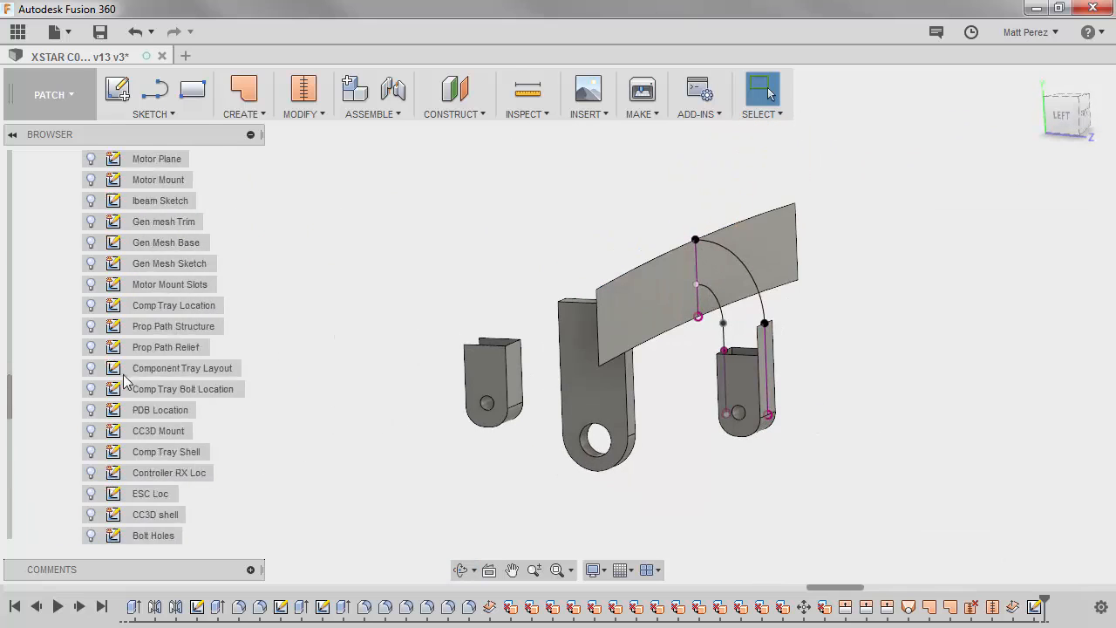
pyautogui.click(118, 89)
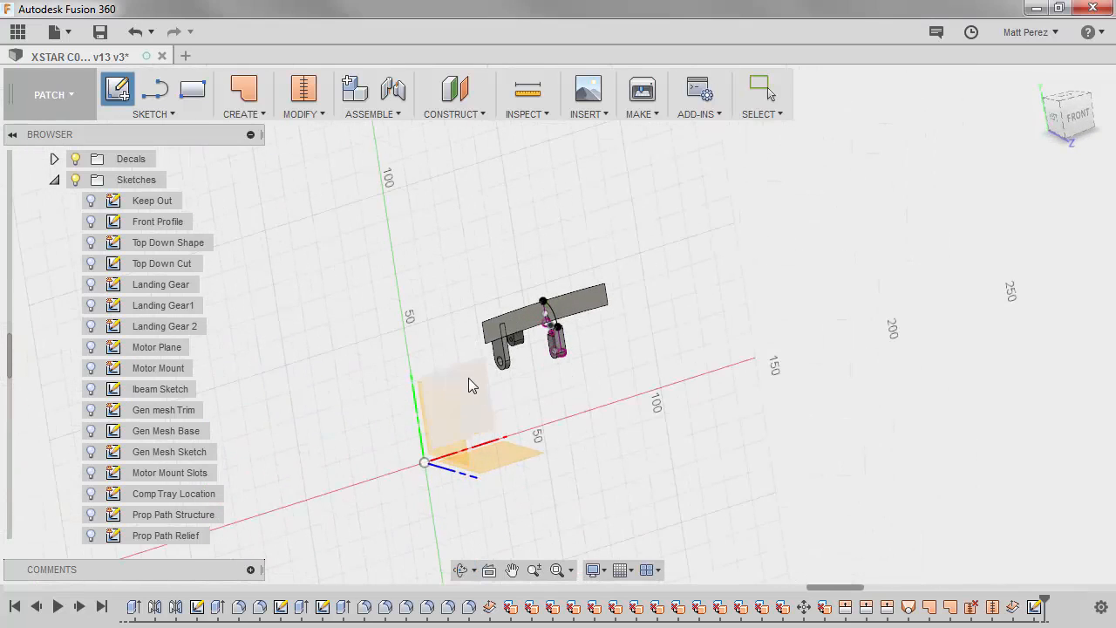
pyautogui.click(468, 378)
pyautogui.scroll(1, 507, 214)
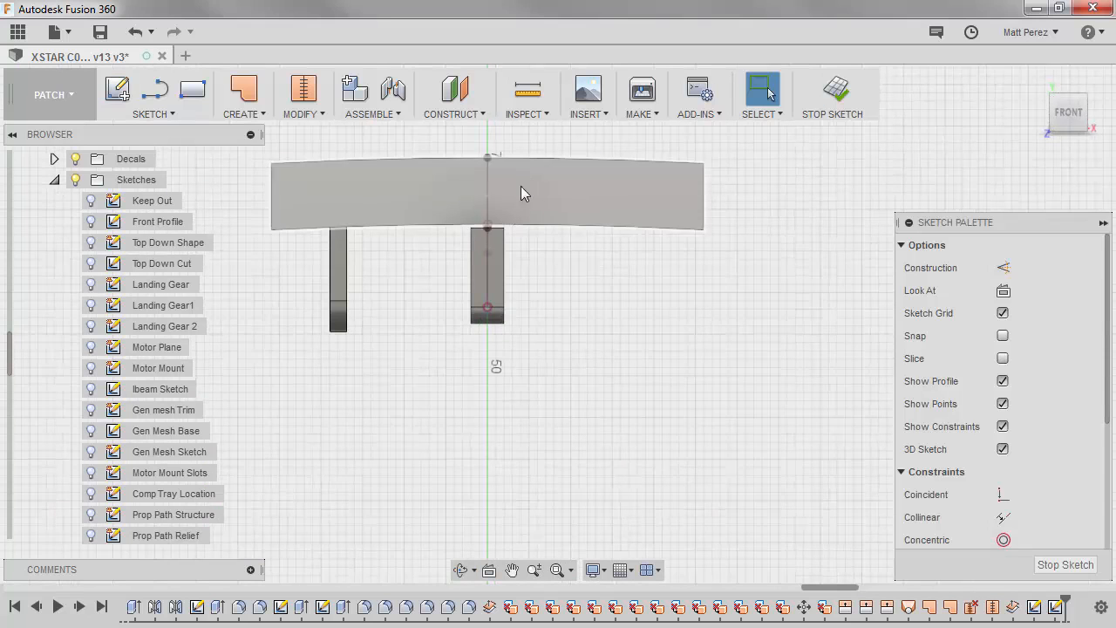
pyautogui.press('l')
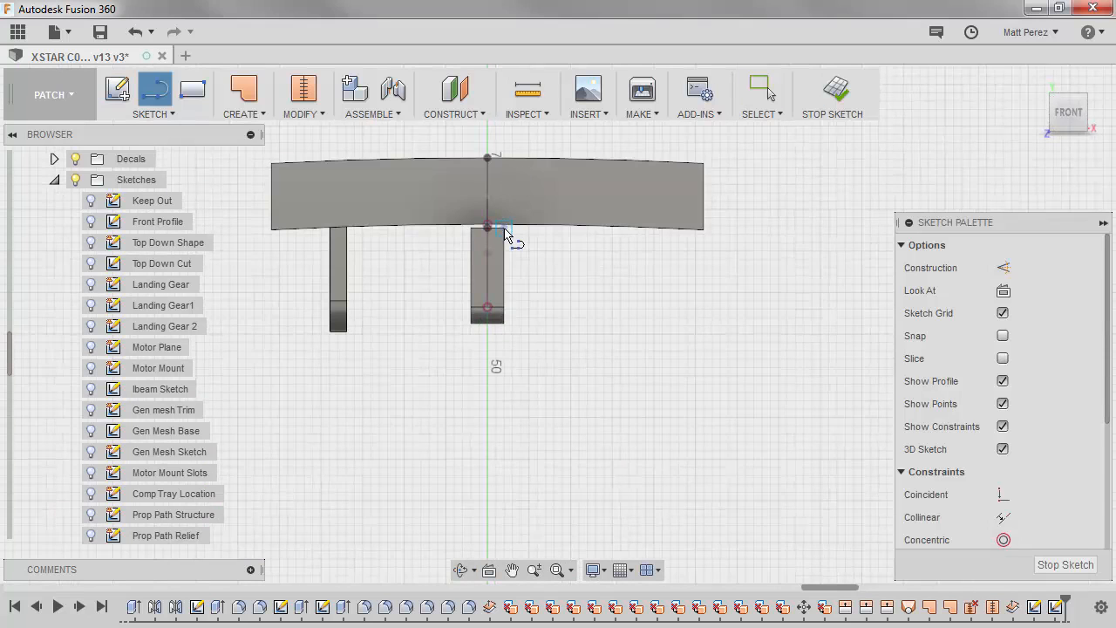
pyautogui.click(504, 227)
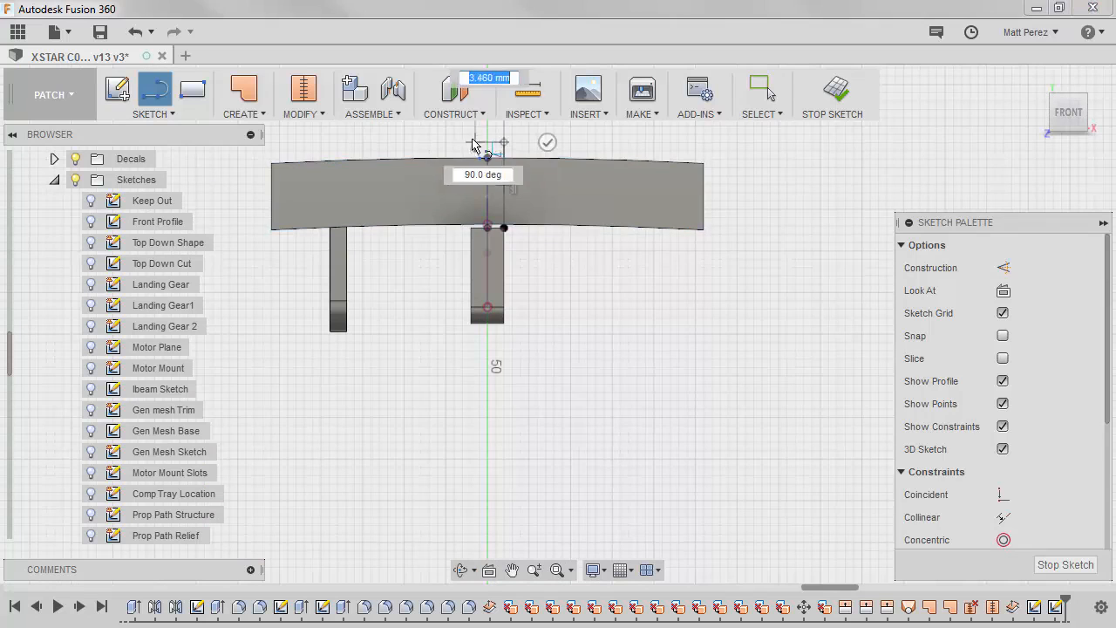
pyautogui.click(473, 229)
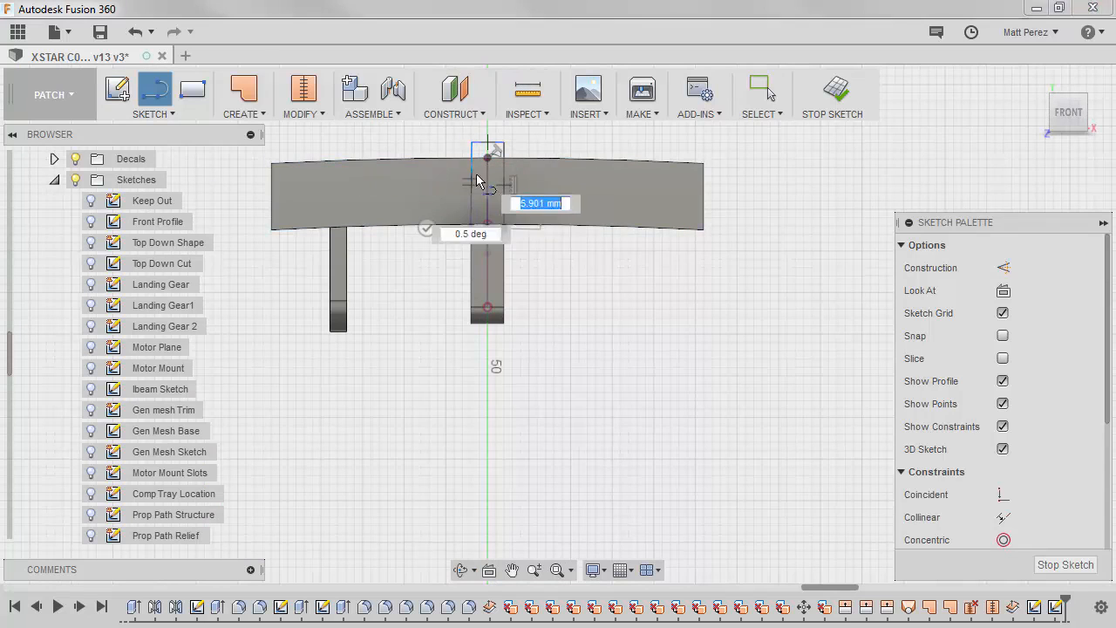
# Apply a horizontal/vertical constraint to the outline's last-drawn upright line and finish the sketch.
pyautogui.press('Escape')
pyautogui.rightClick(472, 166)
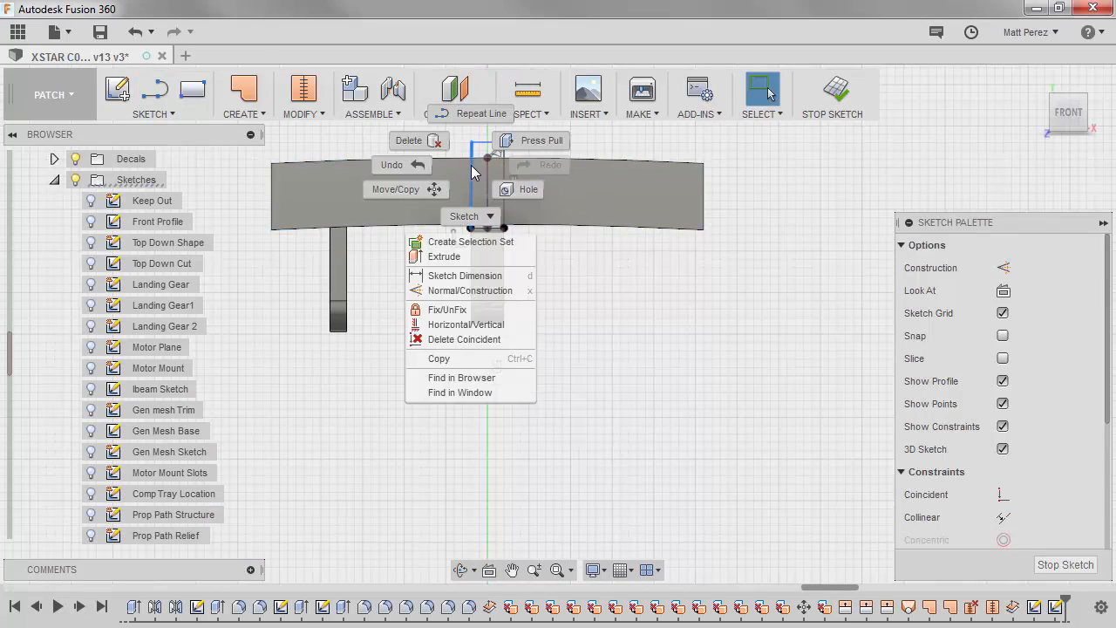
pyautogui.click(466, 325)
pyautogui.click(834, 91)
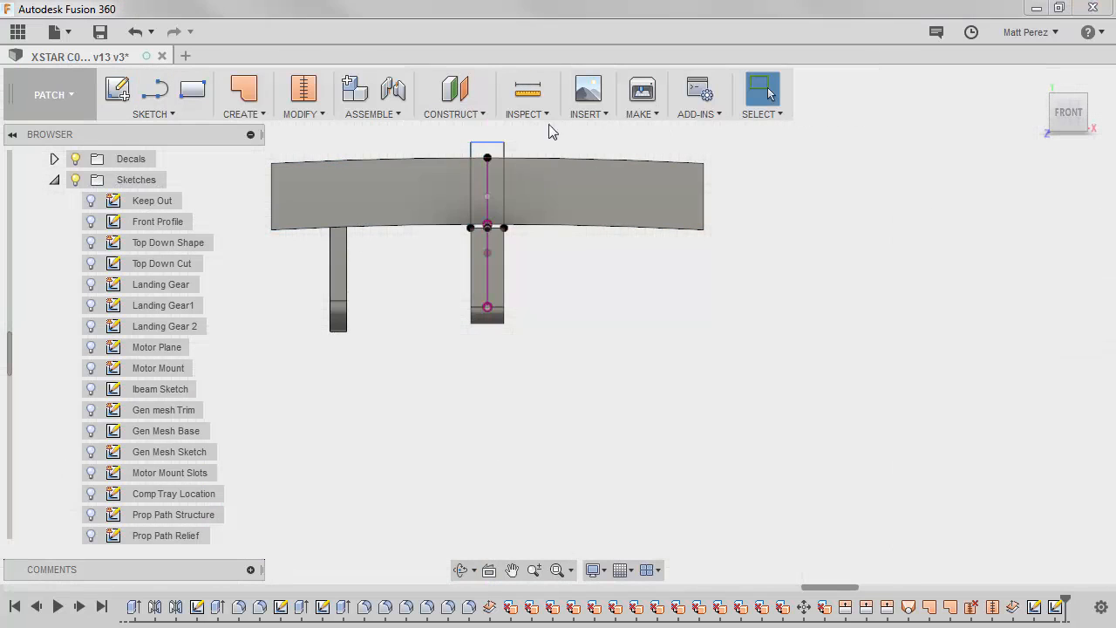
# Trim the logo face with the sketched outline, removing the portions on both sides of the lug-wide strip.
pyautogui.click(313, 115)
pyautogui.click(316, 201)
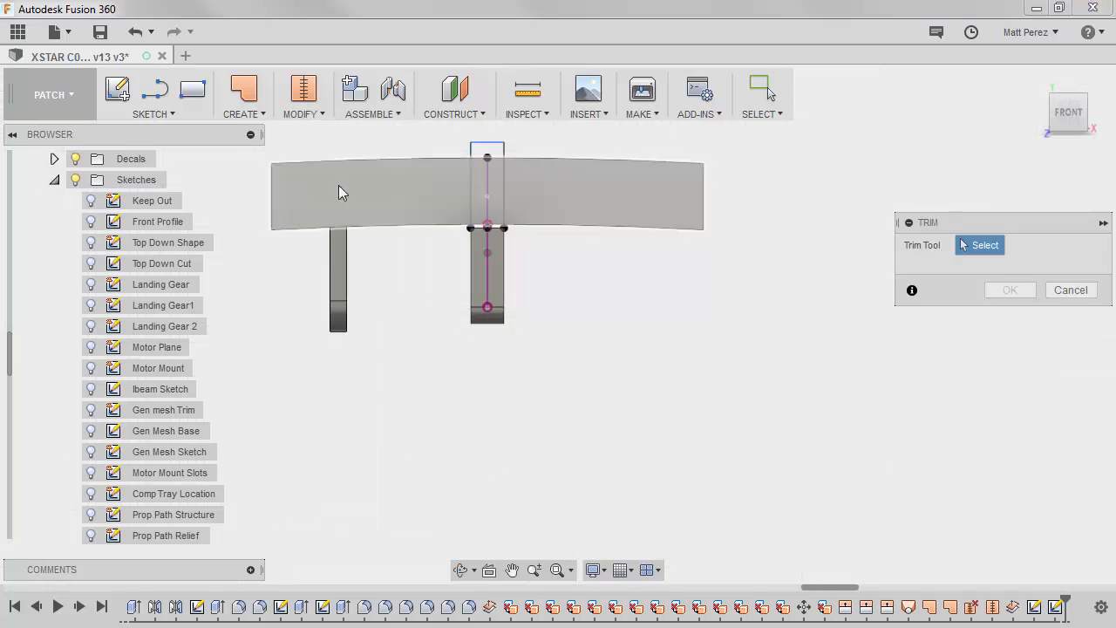
pyautogui.click(505, 156)
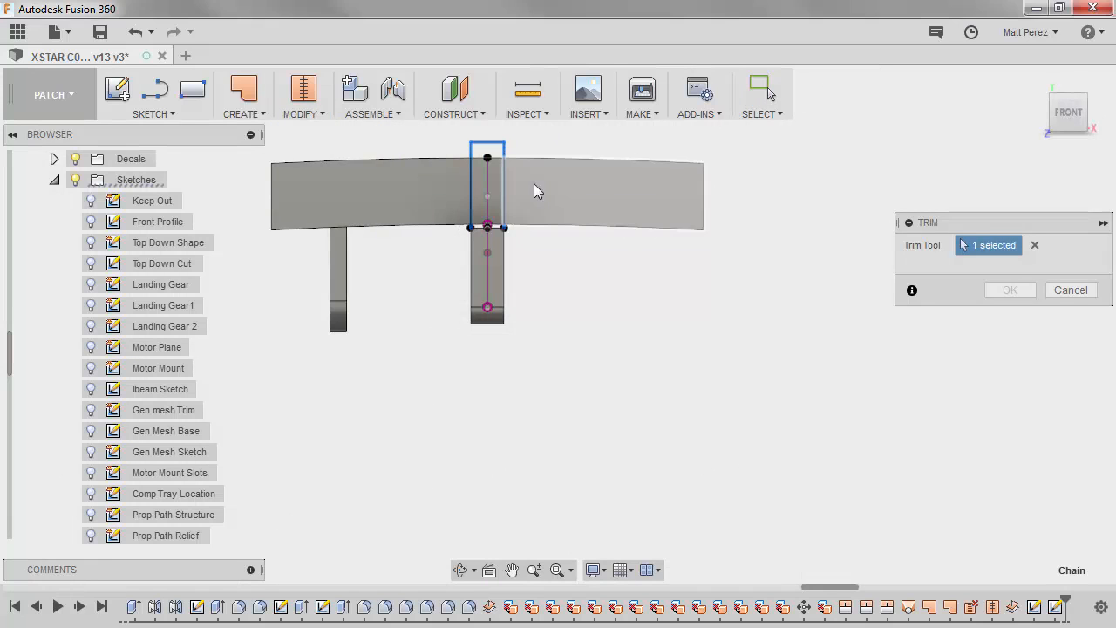
pyautogui.click(1003, 290)
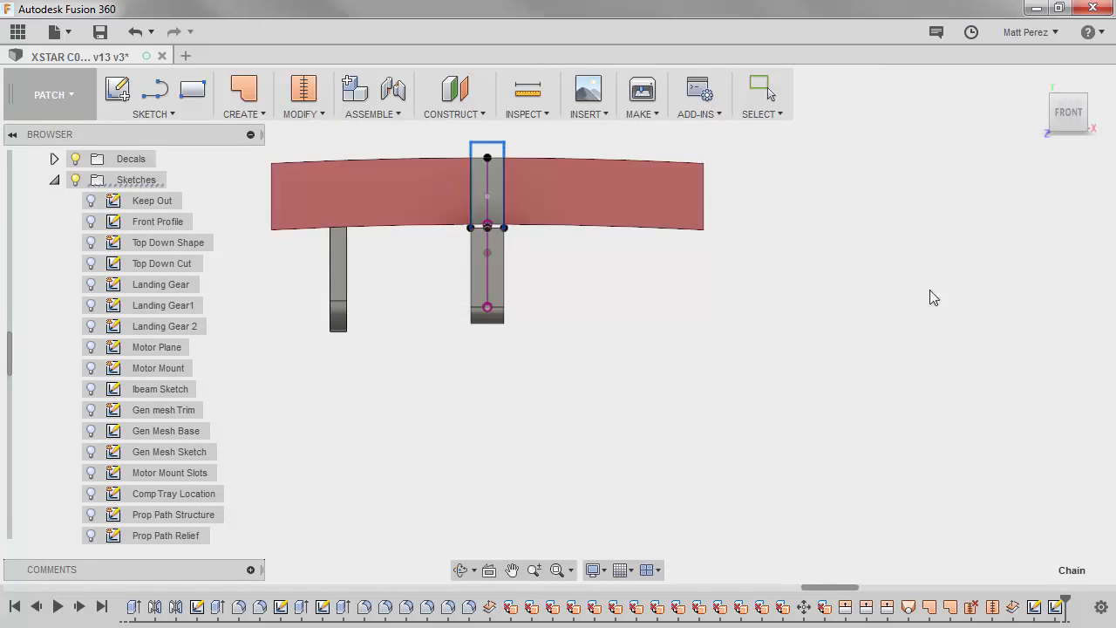
pyautogui.moveTo(565, 267)
pyautogui.keyDown('shift'); pyautogui.mouseDown(button='middle')
pyautogui.moveTo(588, 232)
pyautogui.moveTo(601, 242)
pyautogui.mouseUp(button='middle'); pyautogui.keyUp('shift')
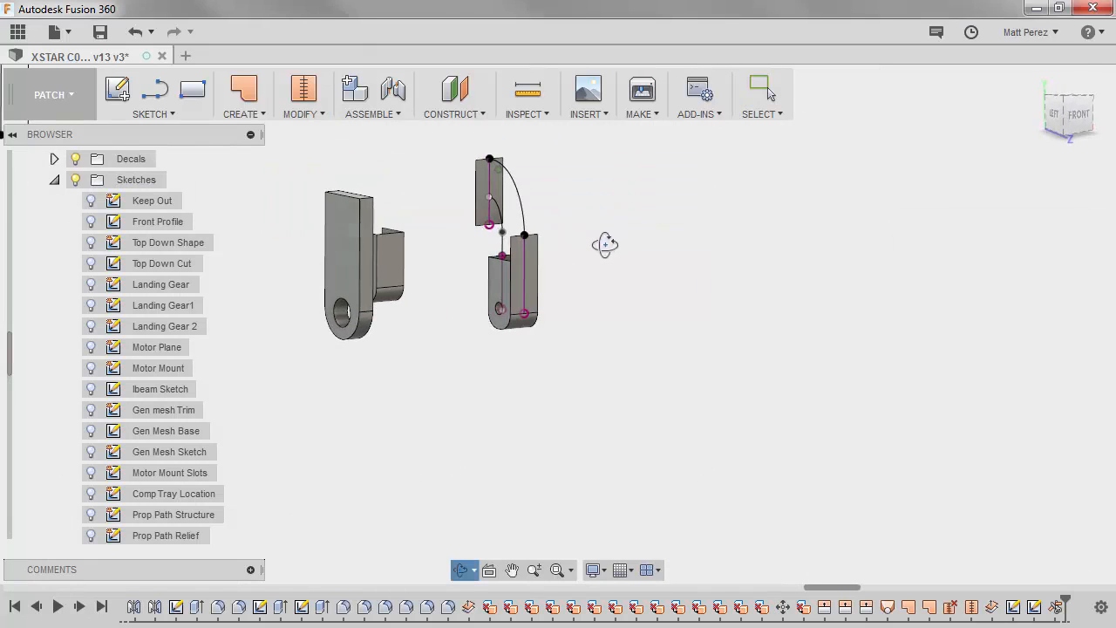
# Hide the trimming outline sketch, Sketch39.
pyautogui.scroll(-4, 180, 391)
pyautogui.scroll(-5, 146, 486)
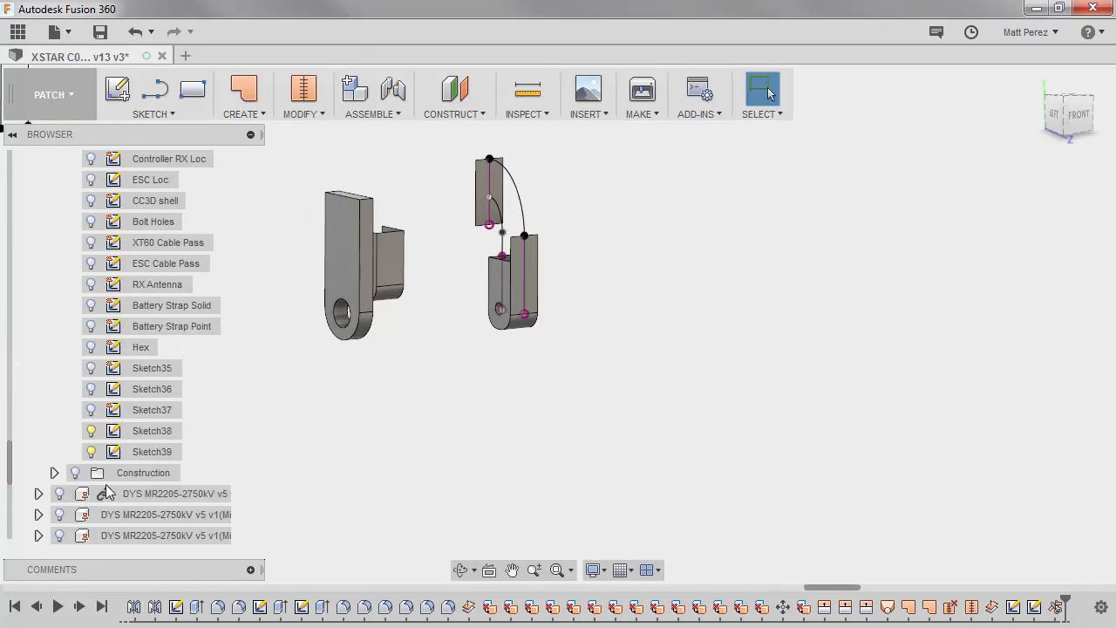
pyautogui.moveTo(514, 227); pyautogui.dragTo(567, 399, button='middle')
pyautogui.scroll(4, 567, 398)
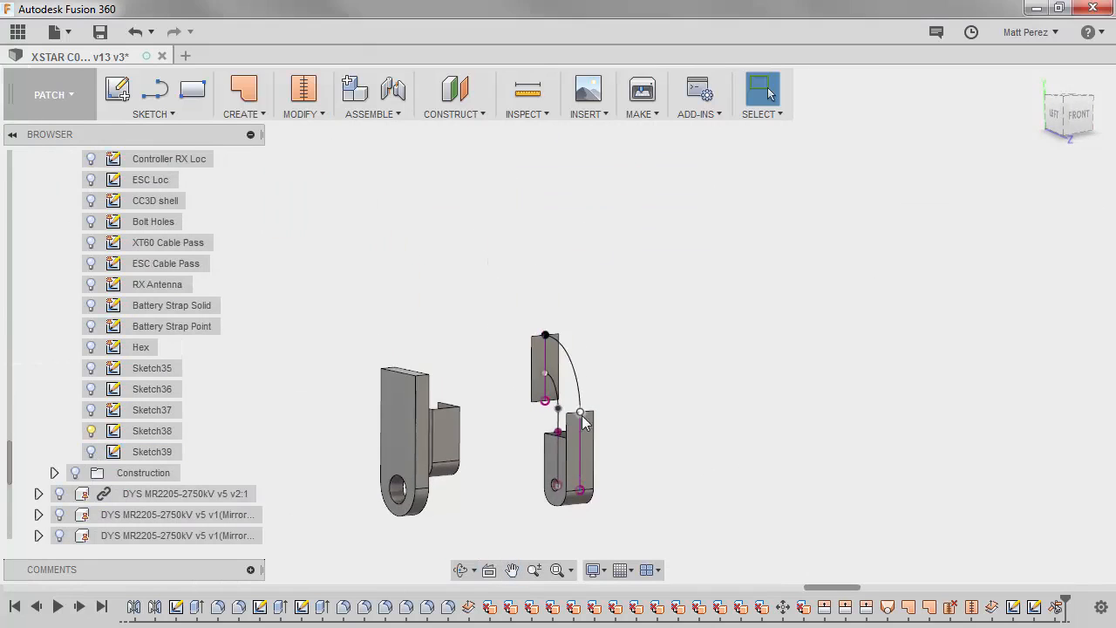
# Set up a loft from the small lug's outer upper edge to the trimmed face's upper edge, with the outer spline as rail.
pyautogui.click(258, 116)
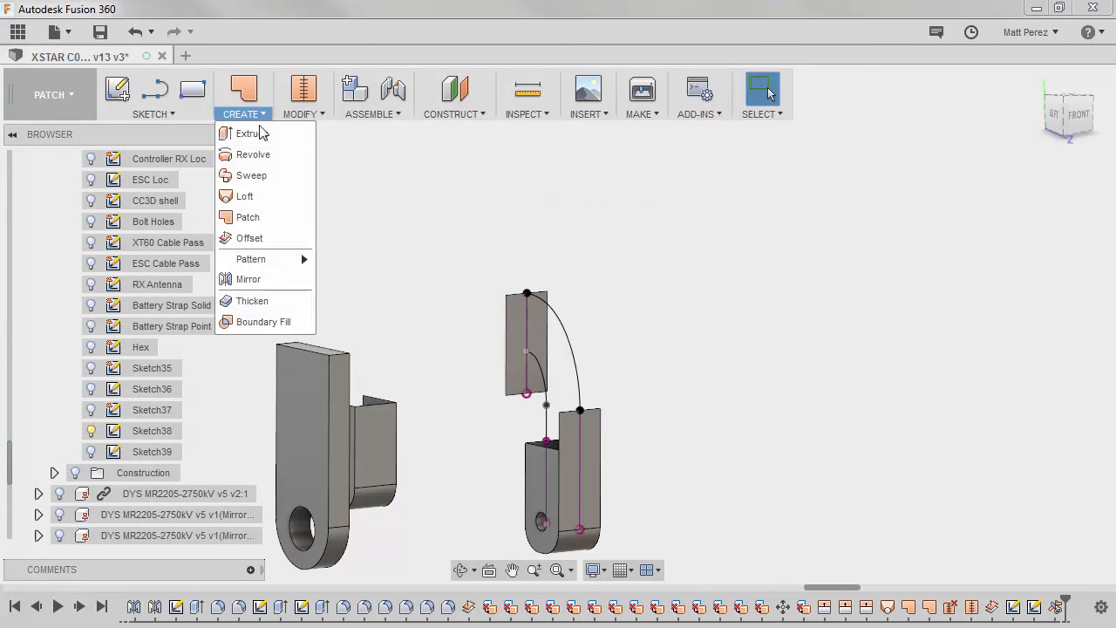
pyautogui.click(248, 196)
pyautogui.scroll(1, 576, 393)
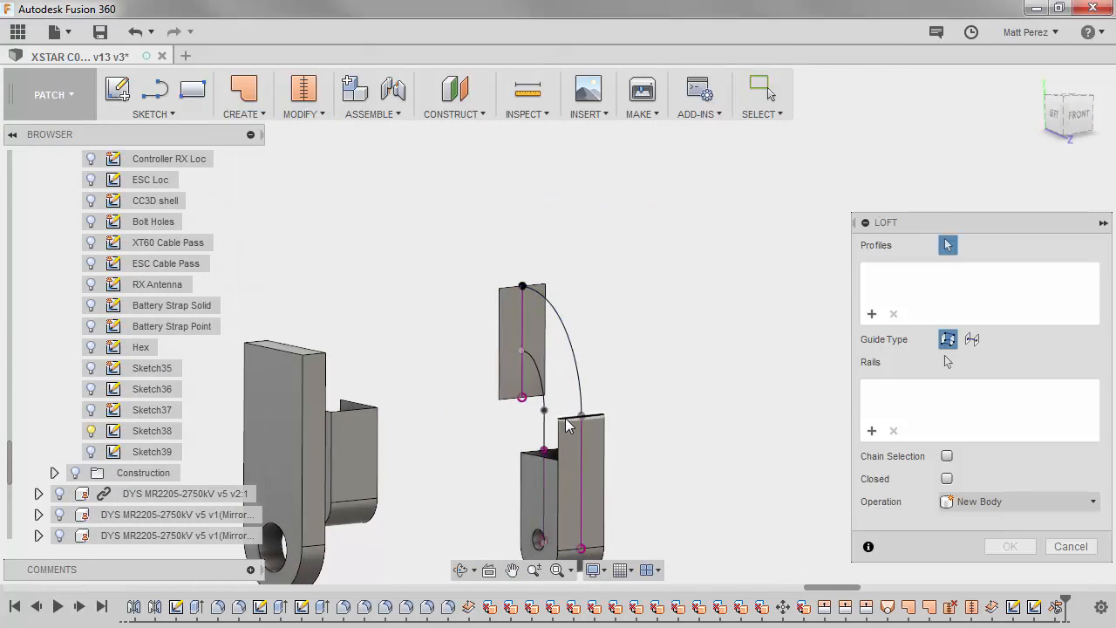
pyautogui.click(567, 422)
pyautogui.click(511, 290)
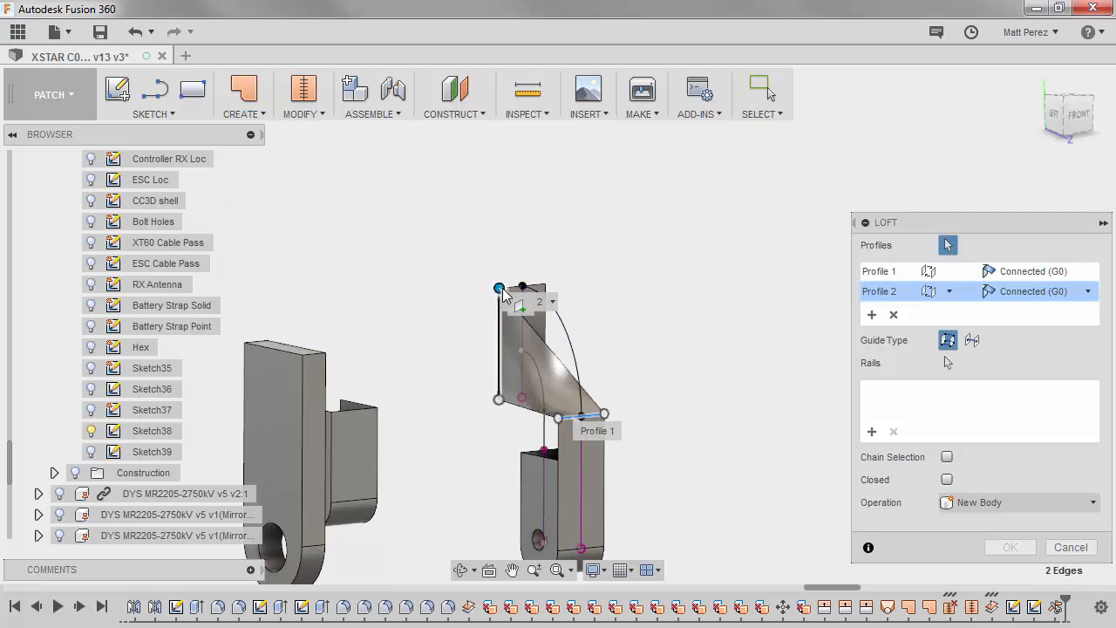
pyautogui.click(502, 305)
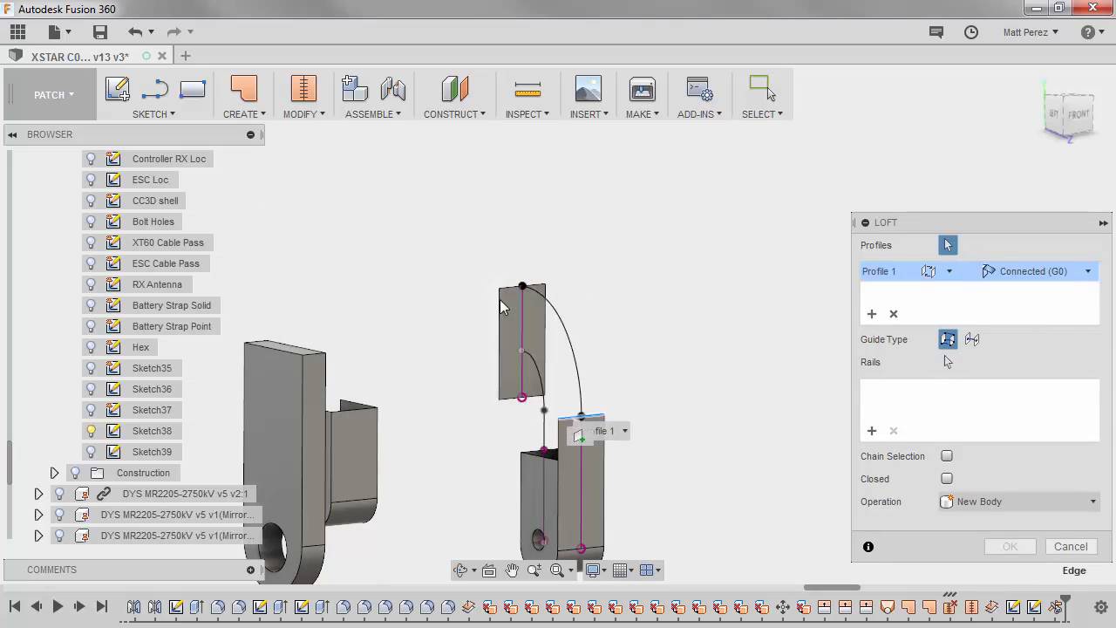
pyautogui.click(511, 291)
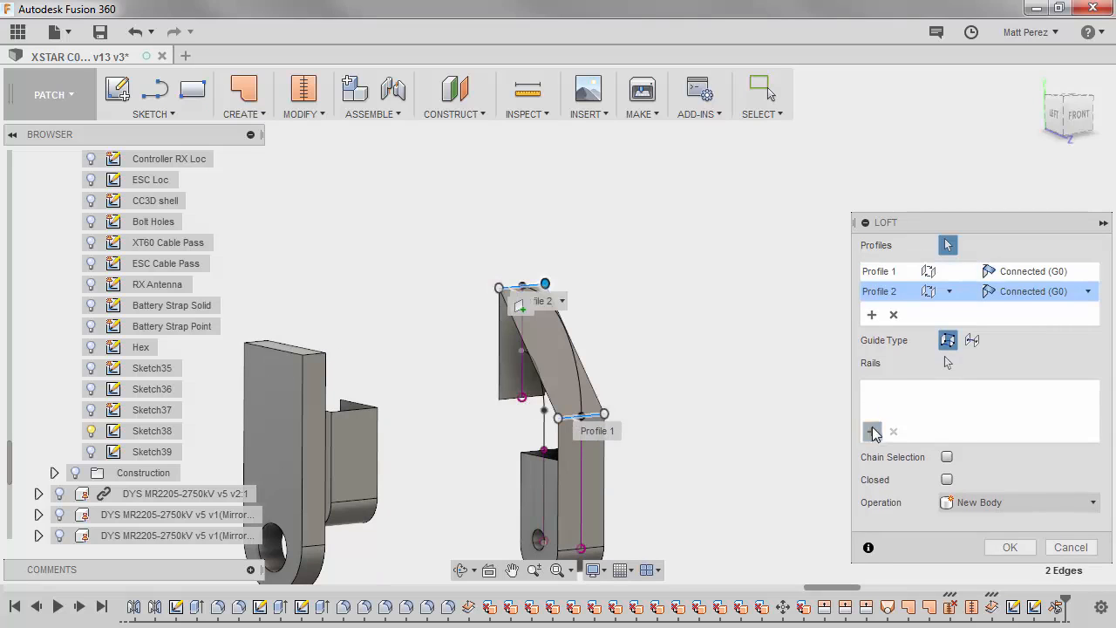
pyautogui.click(873, 433)
pyautogui.click(583, 388)
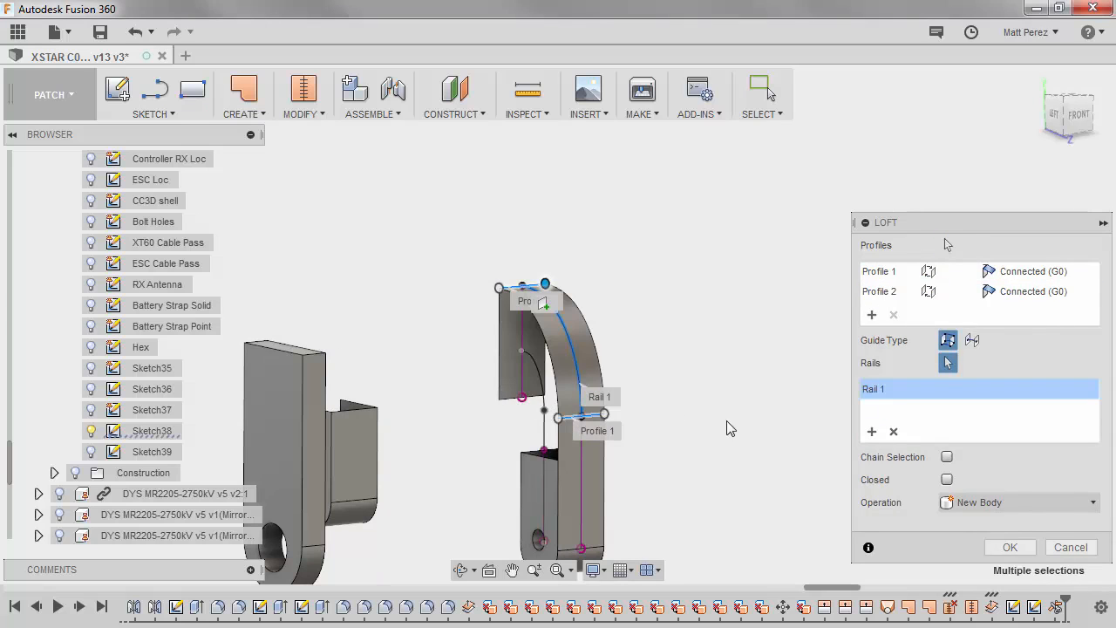
# Set the loft's lug-edge profile to Tangent (G1) with tangency weight 1.00 and create it as a new body.
pyautogui.click(1050, 273)
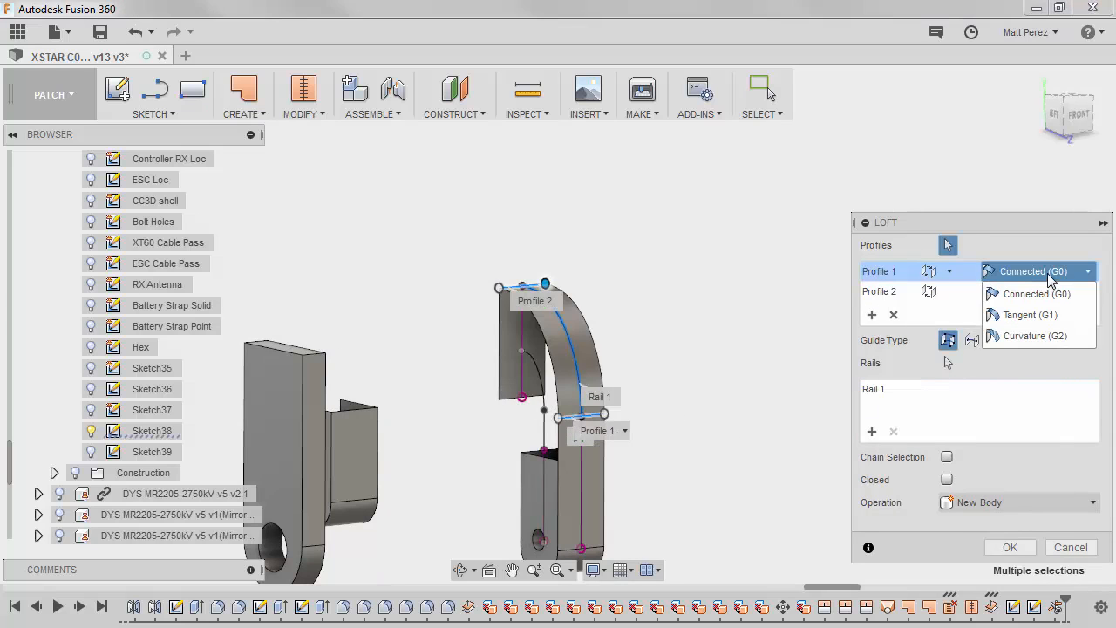
pyautogui.click(1029, 315)
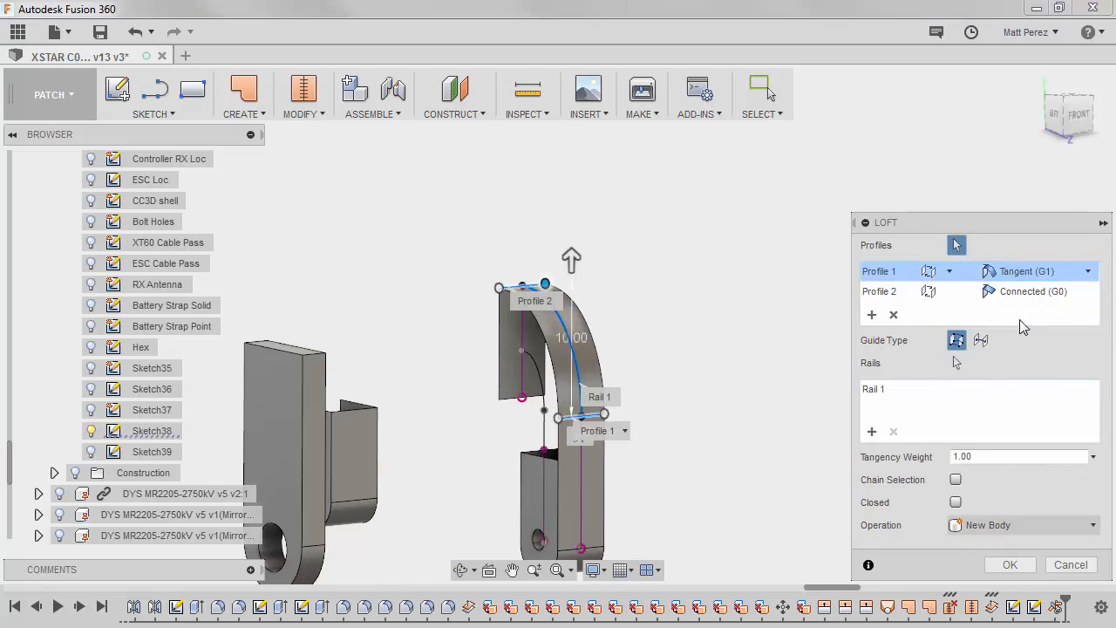
pyautogui.keyDown('shift'); pyautogui.moveTo(642, 357); pyautogui.dragTo(574, 444, button='middle'); pyautogui.keyUp('shift')
pyautogui.scroll(4, 573, 445)
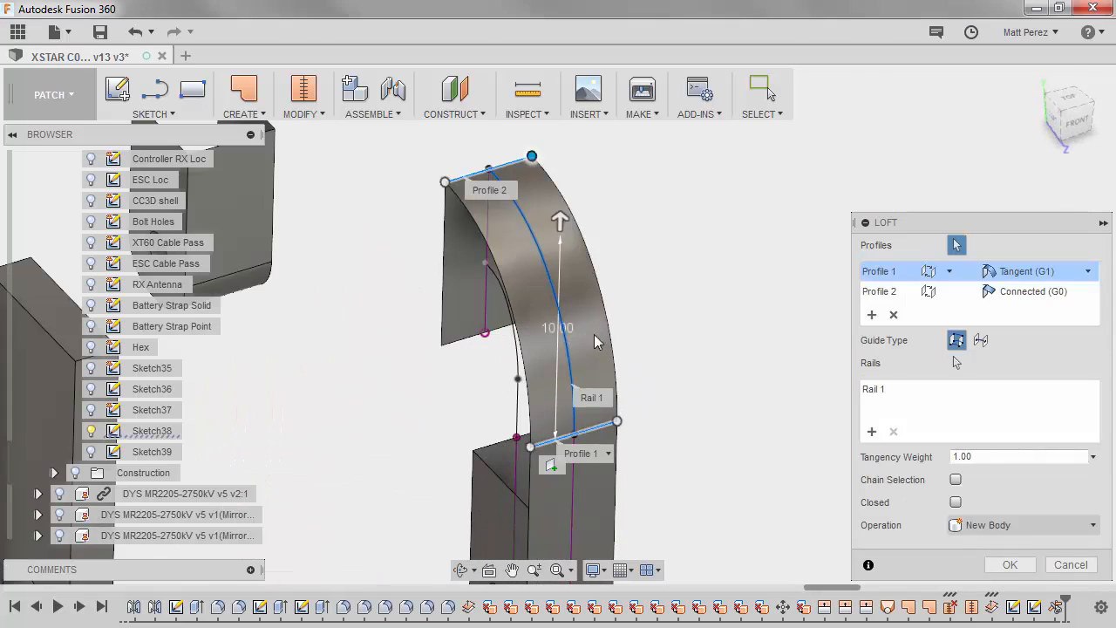
pyautogui.click(1011, 565)
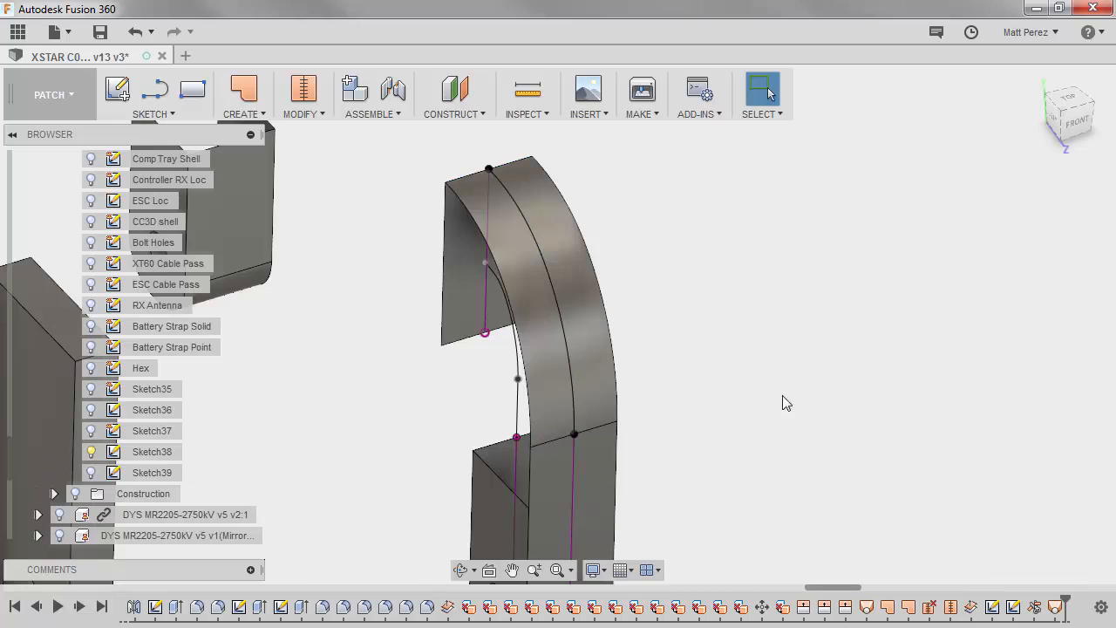
# Examine how the lofted surface's corners and edges meet the trimmed face and the small lug.
pyautogui.scroll(-3, 743, 380)
pyautogui.keyDown('shift'); pyautogui.moveTo(723, 369); pyautogui.dragTo(760, 356, button='middle'); pyautogui.keyUp('shift')
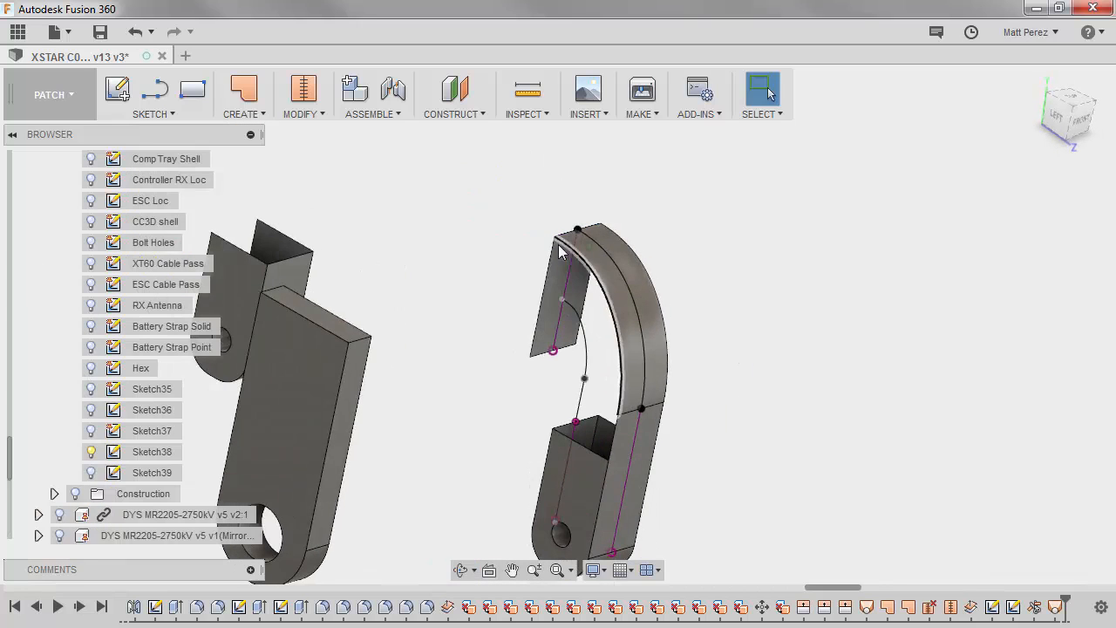
pyautogui.scroll(5, 566, 241)
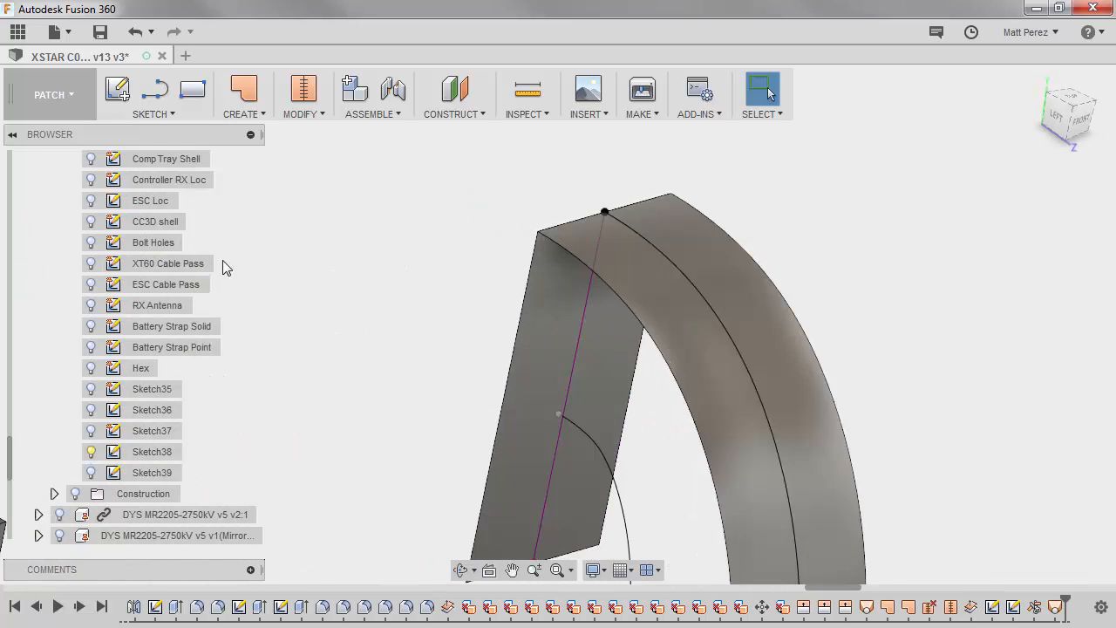
pyautogui.keyDown('shift'); pyautogui.moveTo(612, 226); pyautogui.dragTo(788, 330, button='middle'); pyautogui.keyUp('shift')
pyautogui.scroll(7, 770, 326)
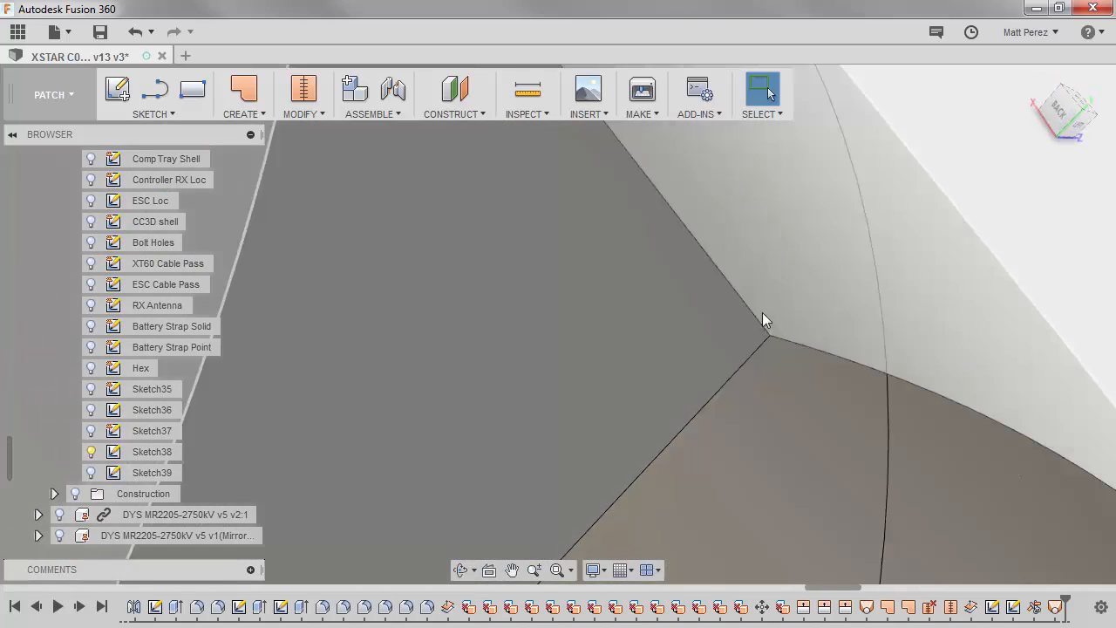
pyautogui.scroll(-5, 729, 301)
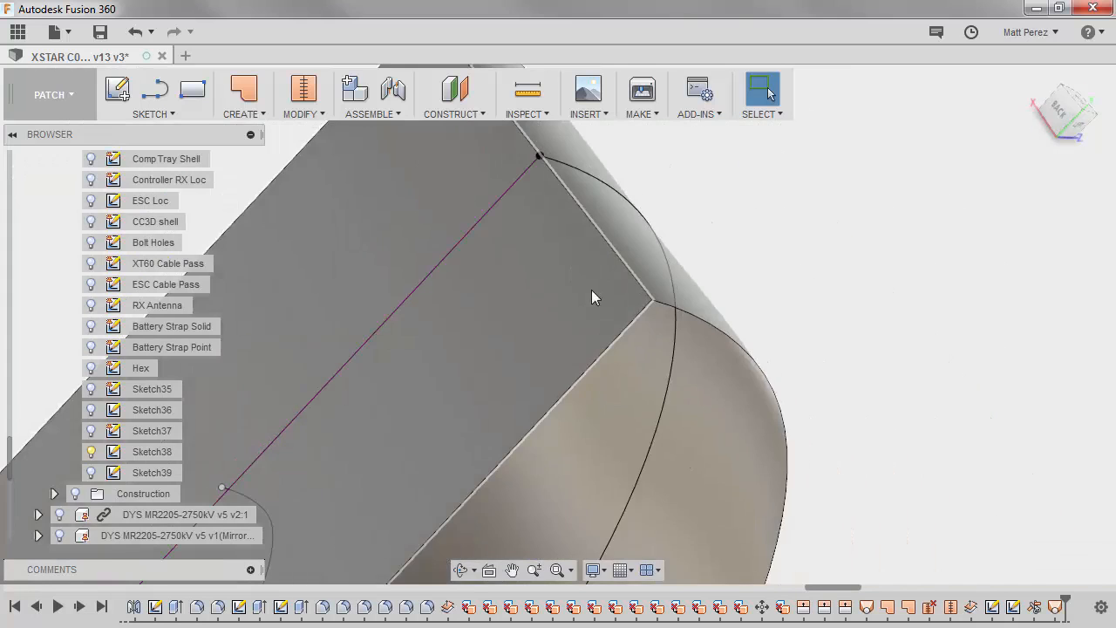
pyautogui.scroll(-5, 649, 300)
pyautogui.keyDown('shift'); pyautogui.moveTo(651, 305); pyautogui.dragTo(619, 329, button='middle'); pyautogui.keyUp('shift')
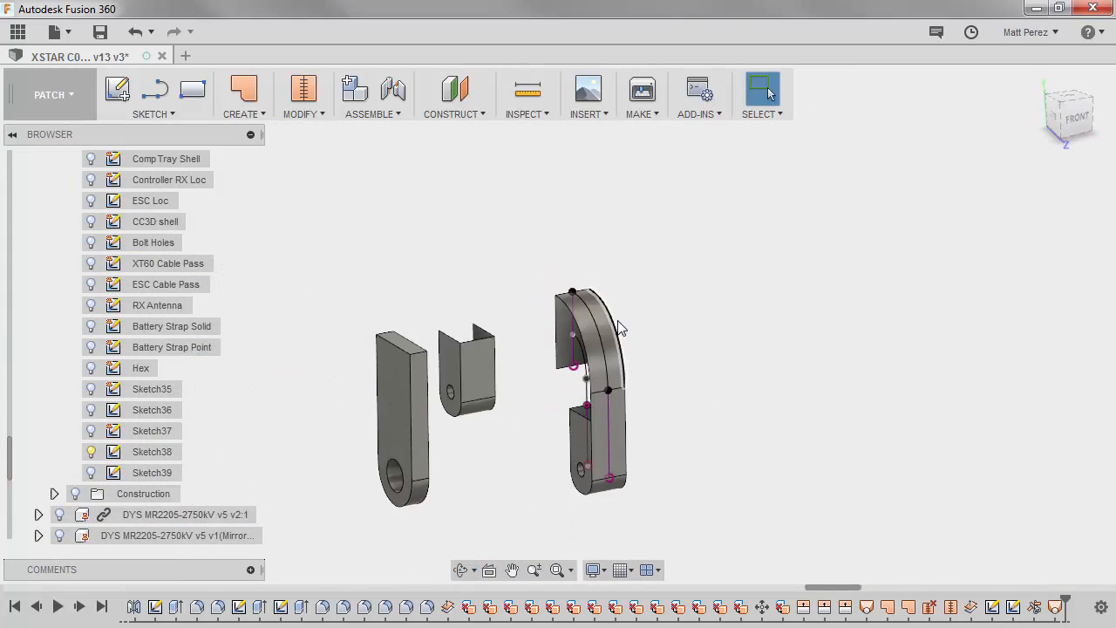